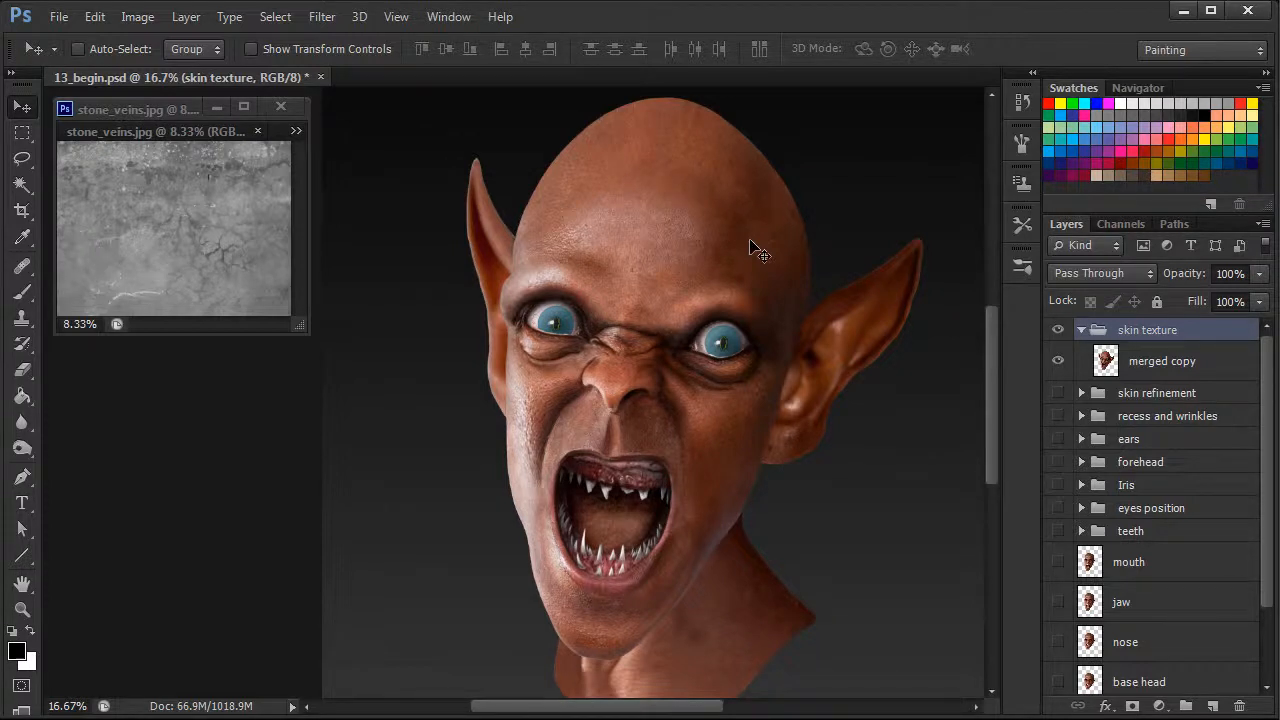
# Load the merged copy layer's pixels as a selection and add a layer mask from it
pyautogui.moveTo(992, 448); pyautogui.dragTo(992, 455)
pyautogui.moveTo(709, 706); pyautogui.dragTo(722, 712)
pyautogui.moveTo(994, 474); pyautogui.dragTo(996, 469)
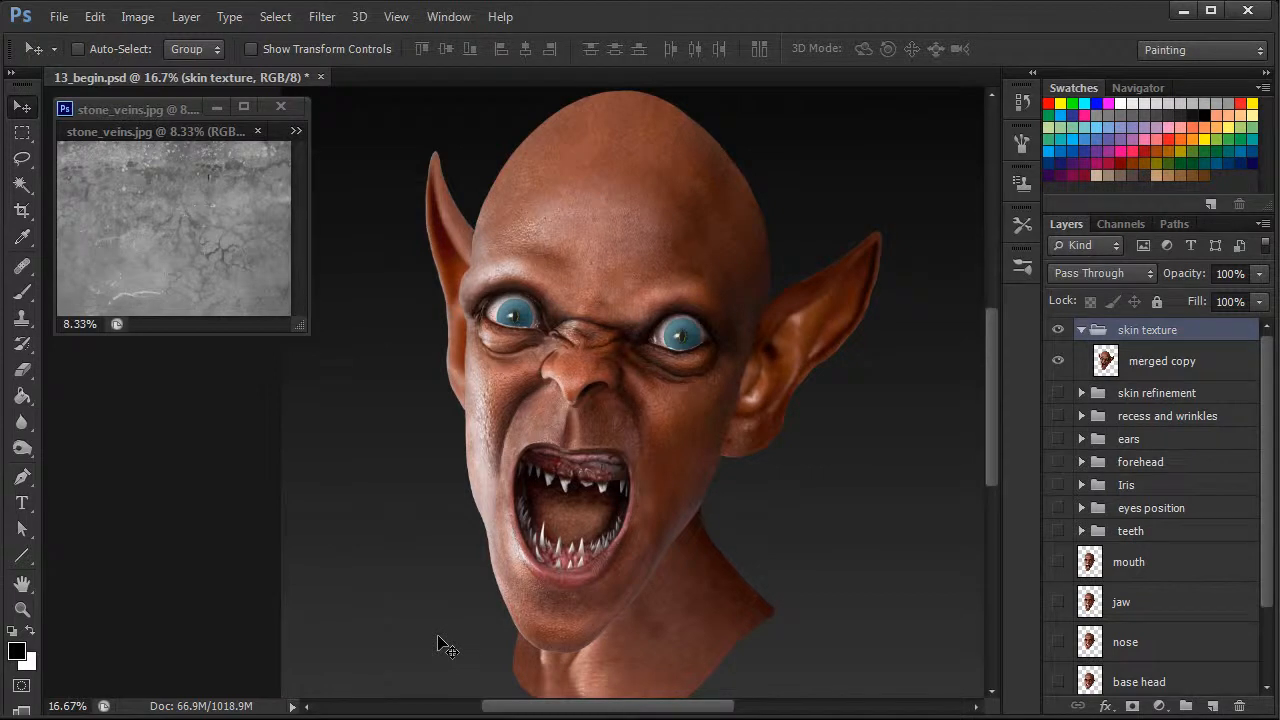
pyautogui.click(1140, 364)
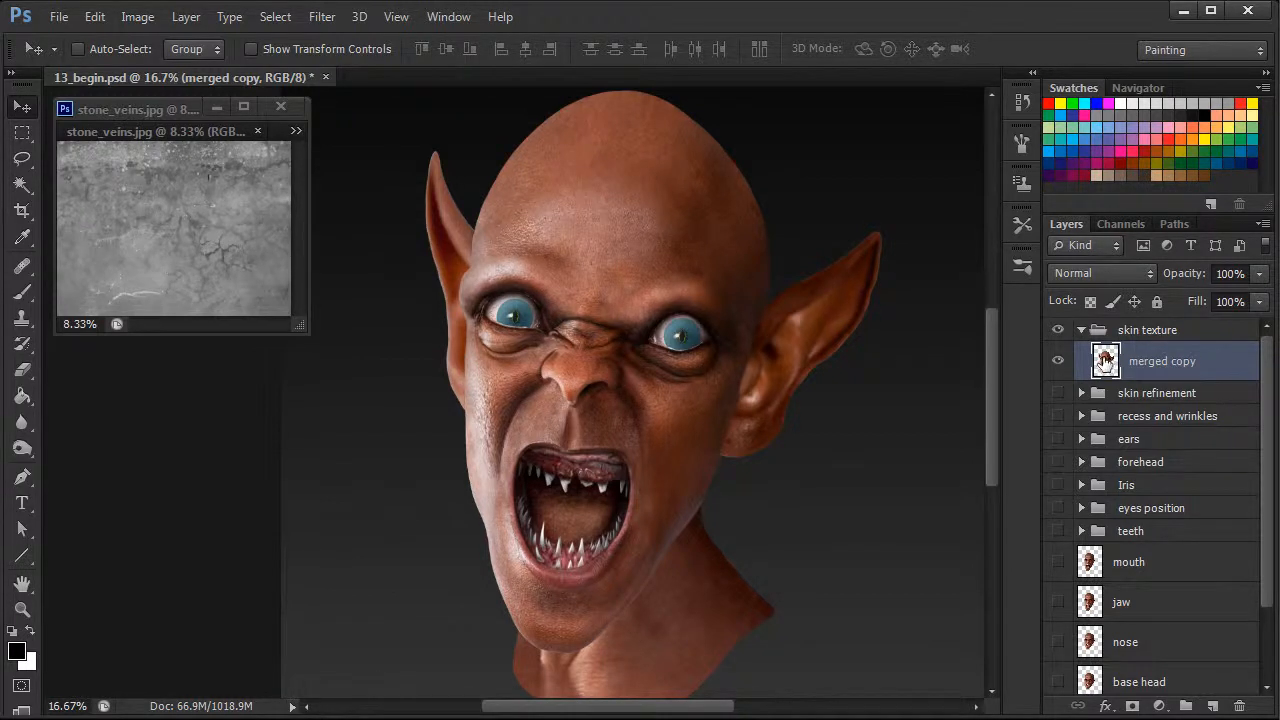
pyautogui.rightClick(1106, 352)
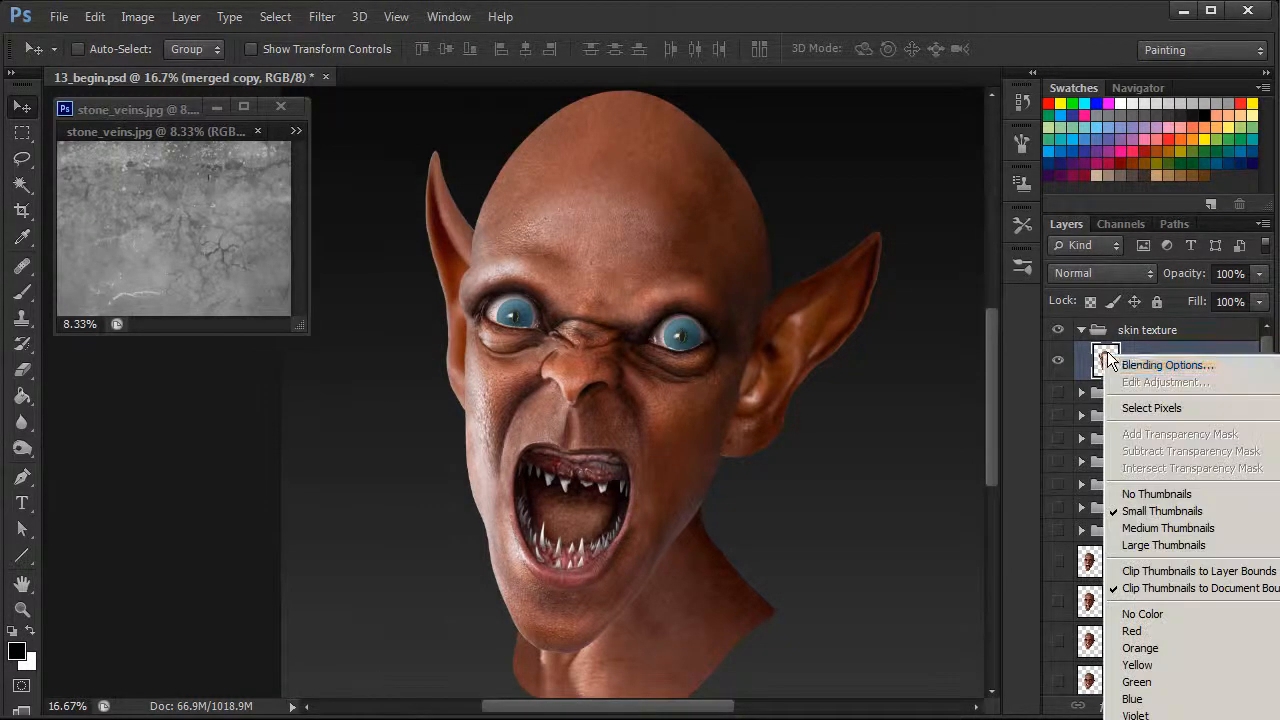
pyautogui.click(1150, 407)
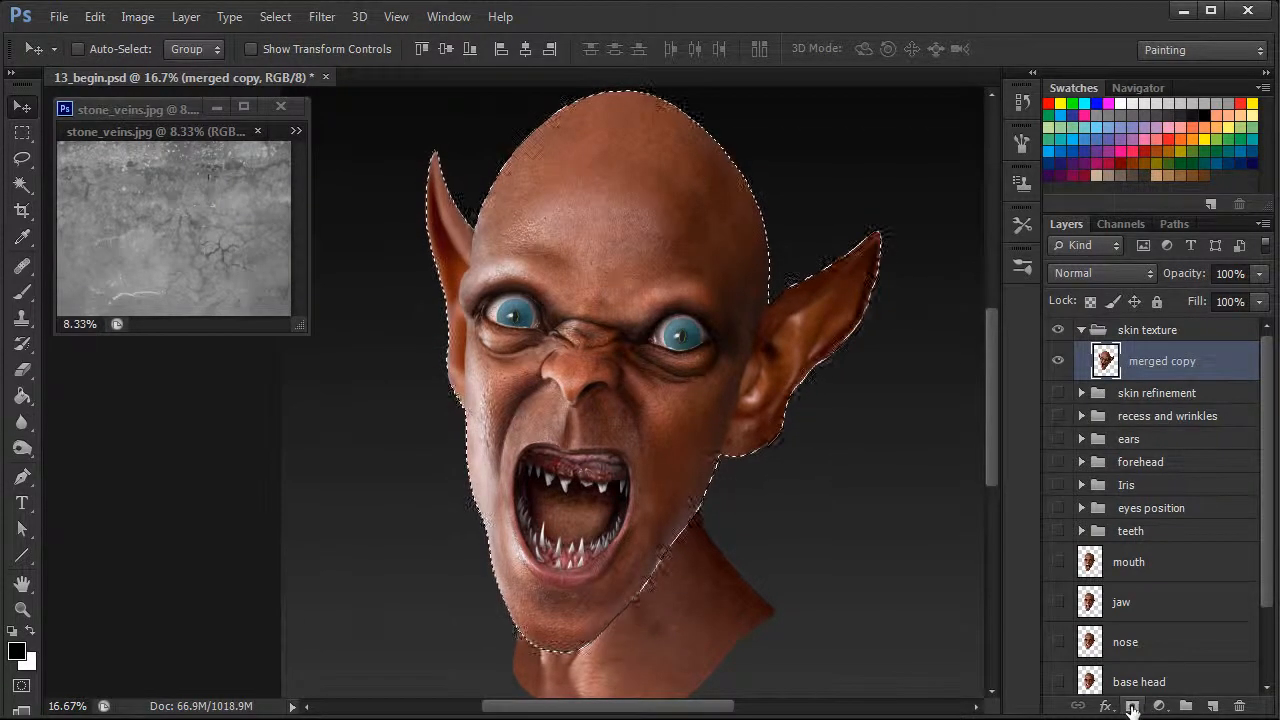
pyautogui.click(1133, 707)
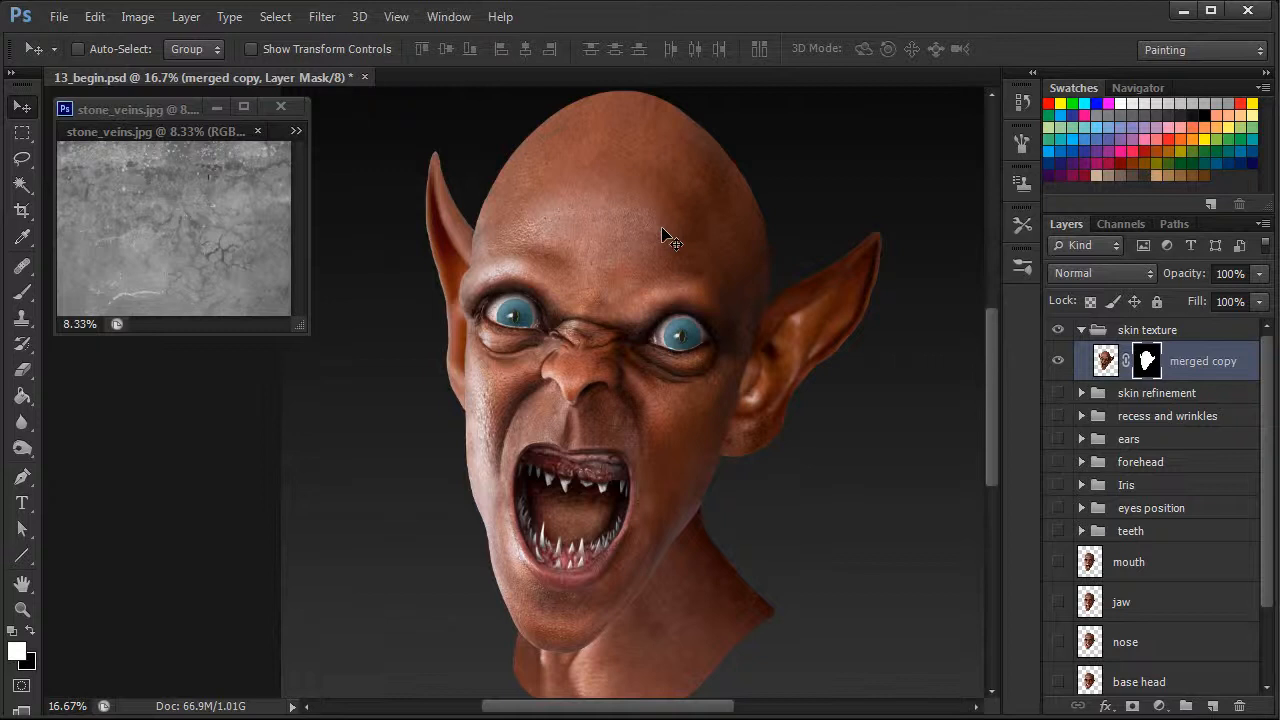
# Add a new layer above merged copy in the skin texture group and name it veins
pyautogui.click(1212, 707)
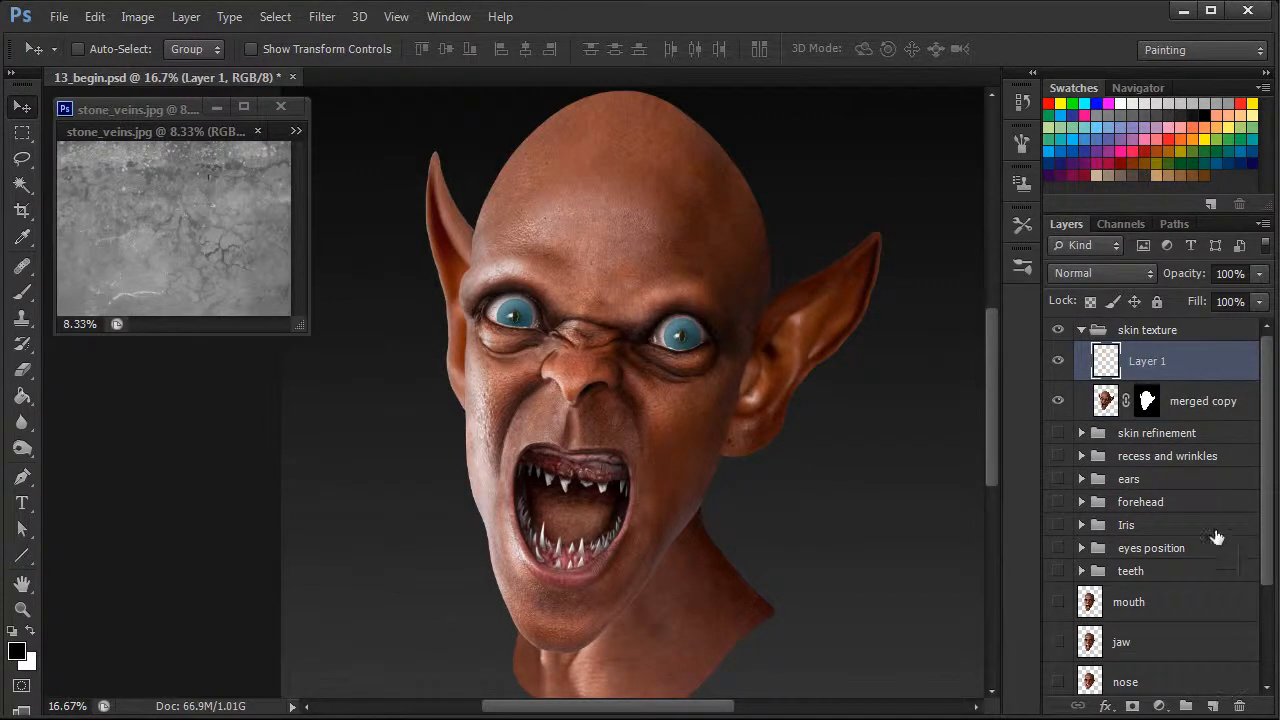
pyautogui.doubleClick(1152, 361)
pyautogui.write('veins')
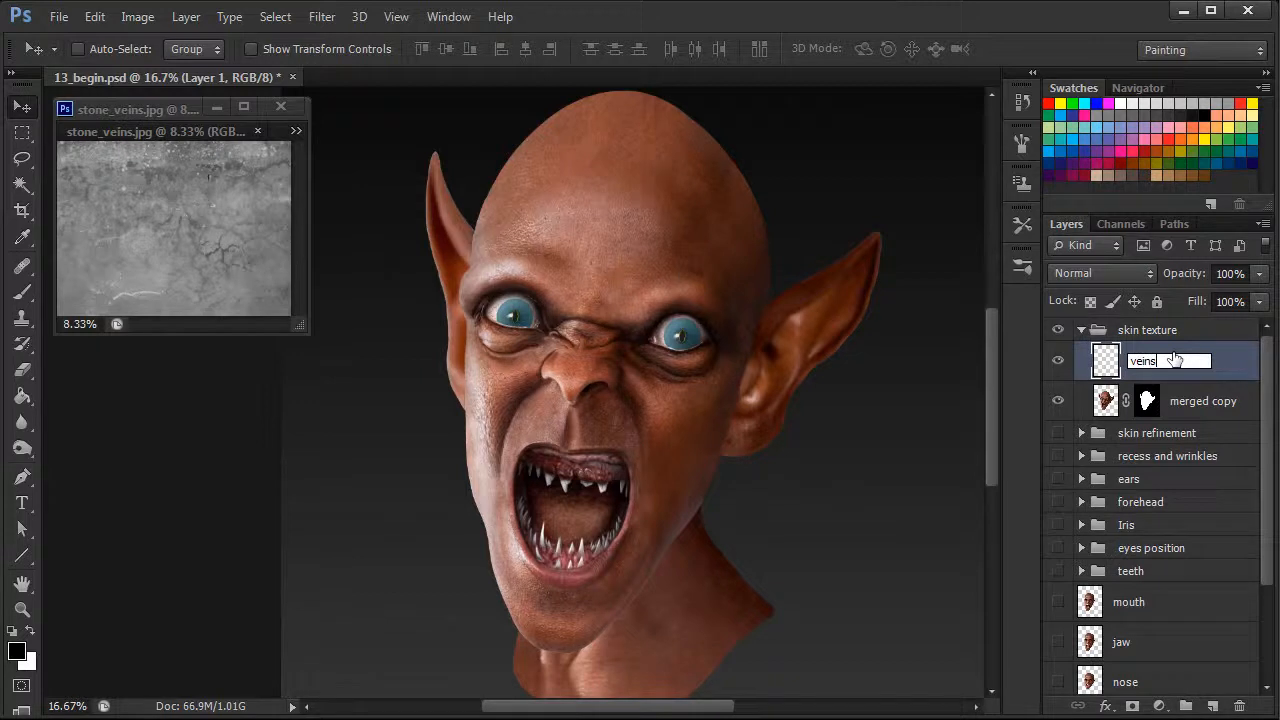
pyautogui.press('Return')
# Copy the merged copy layer's mask to the veins layer and set the veins layer's blending mode to Overlay
pyautogui.click(1150, 402)
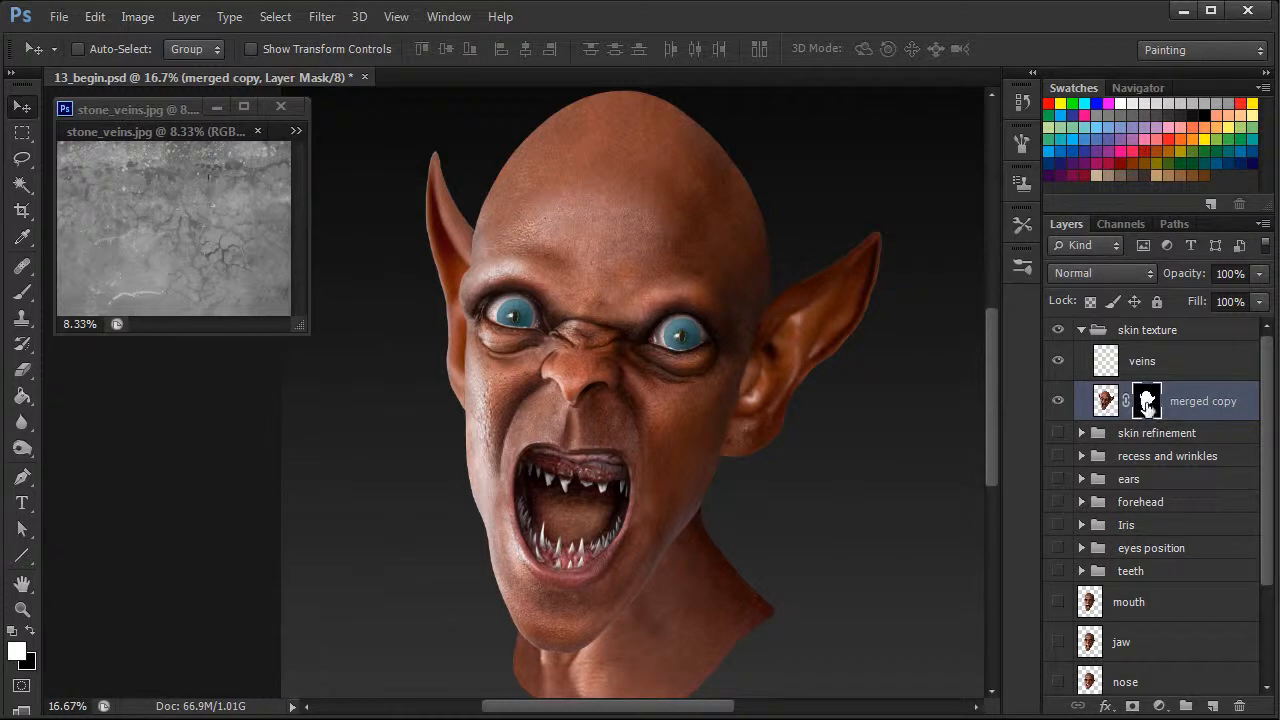
pyautogui.moveTo(1145, 410); pyautogui.dragTo(1152, 364)
pyautogui.click(1106, 366)
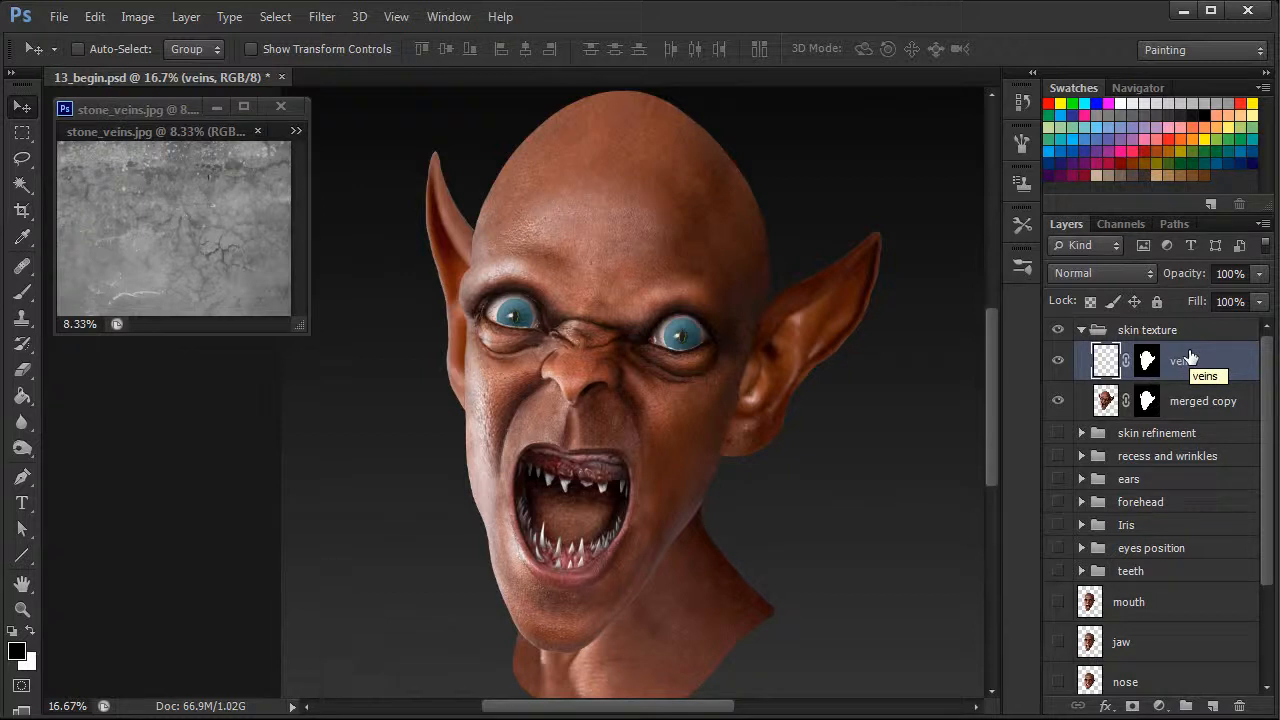
pyautogui.click(1137, 270)
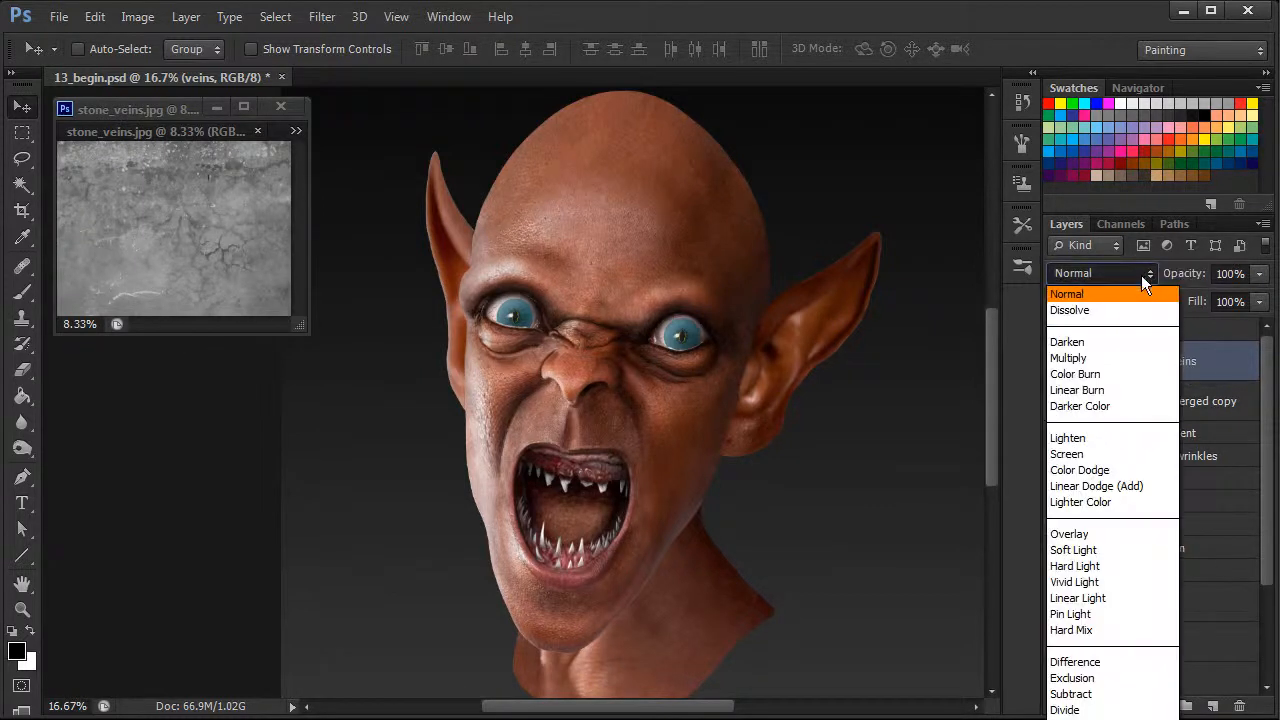
pyautogui.click(1104, 533)
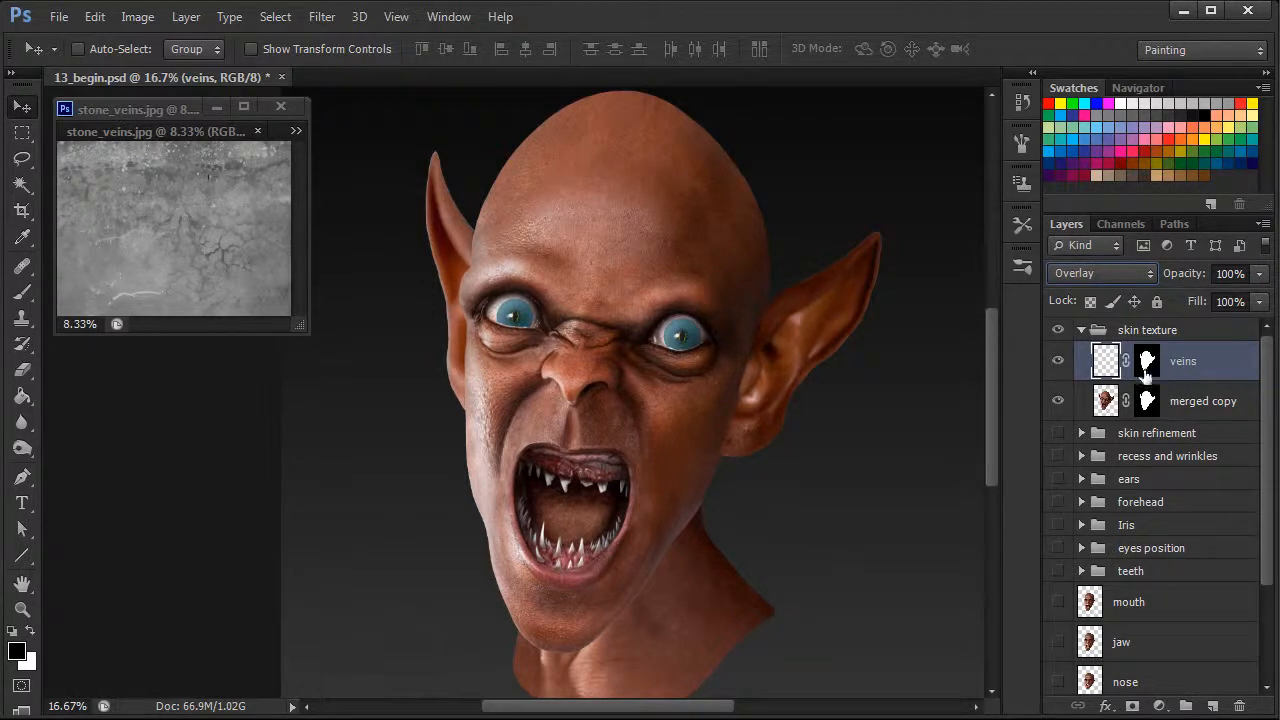
# Examine the texture images stone_veins.jpg, stone_veins and spots.jpg, pitted skin.jpg, concrete_scales.jpg and blotches.jpg as possible skin sources
pyautogui.click(151, 110)
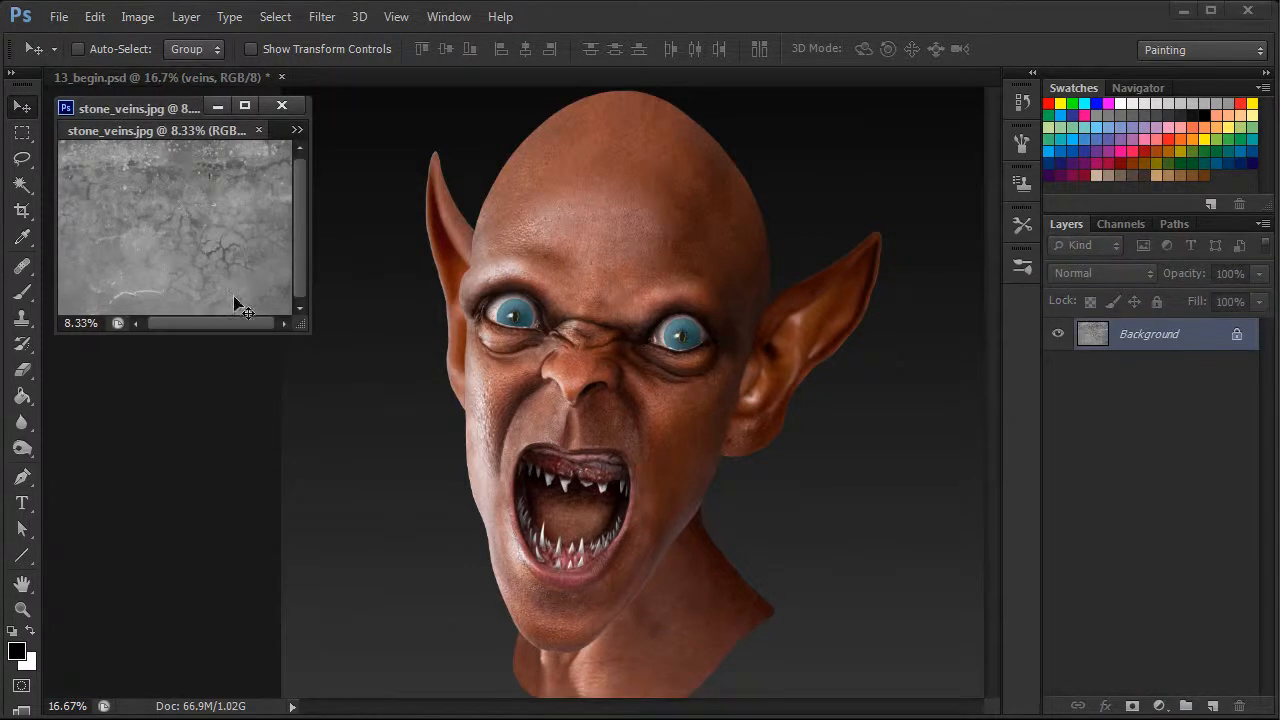
pyautogui.hotkey('ctrl', '+')
pyautogui.hotkey('ctrl', '+')
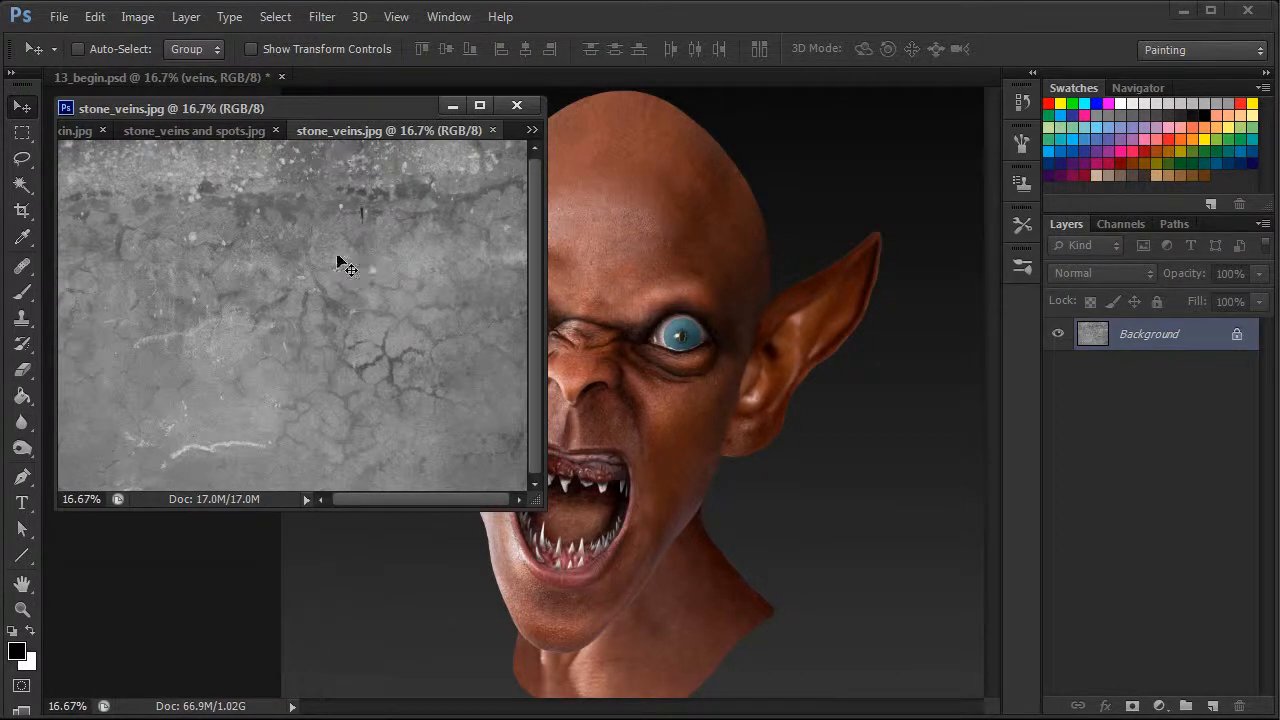
pyautogui.click(532, 130)
pyautogui.click(566, 185)
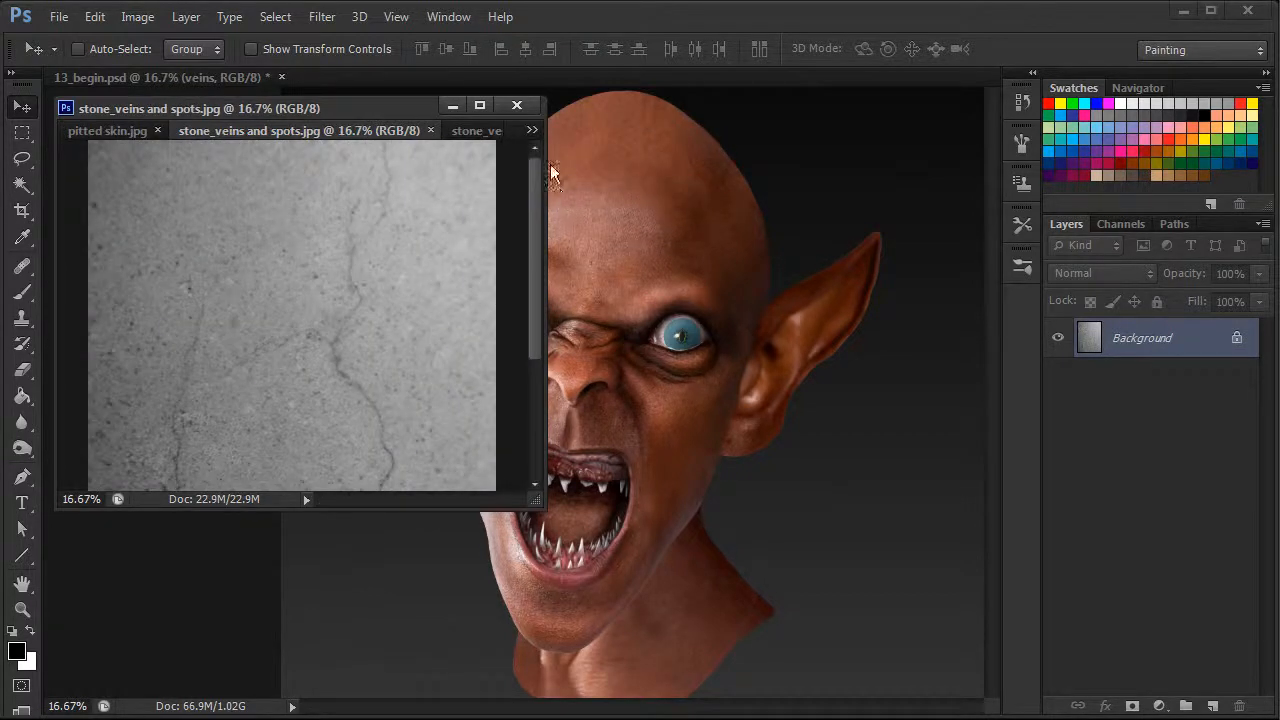
pyautogui.click(532, 130)
pyautogui.click(566, 168)
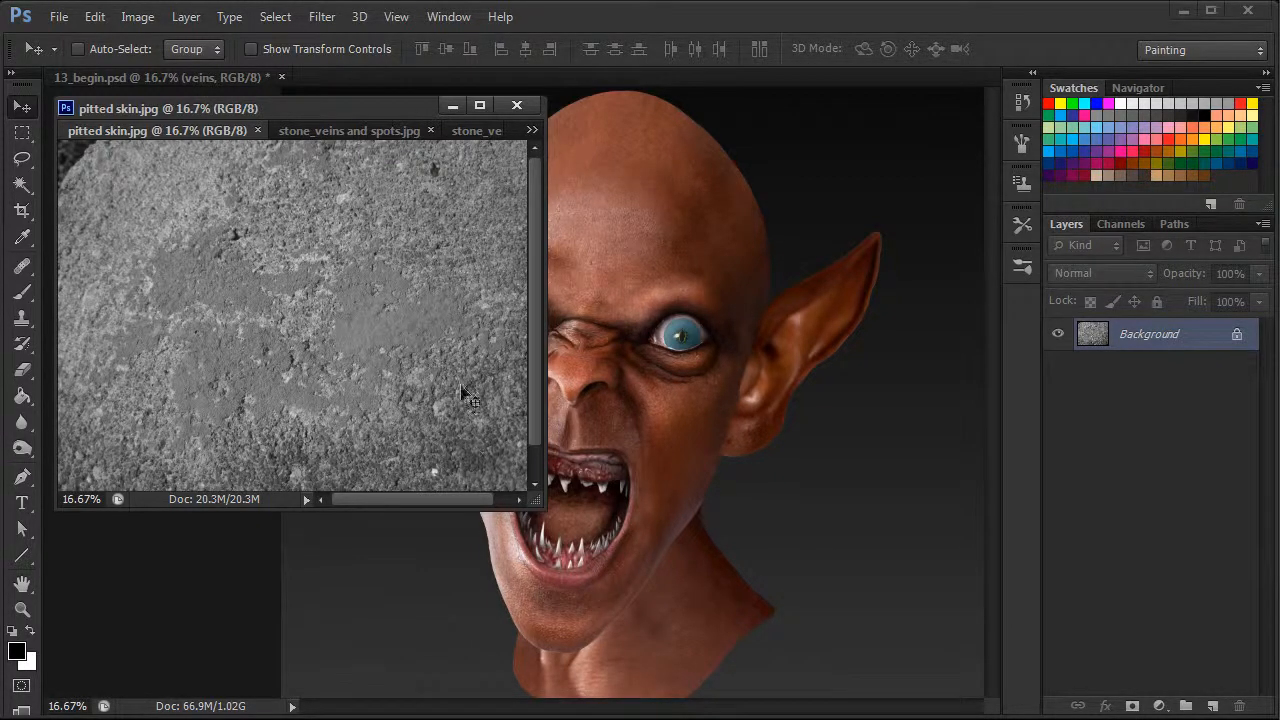
pyautogui.click(532, 130)
pyautogui.click(571, 150)
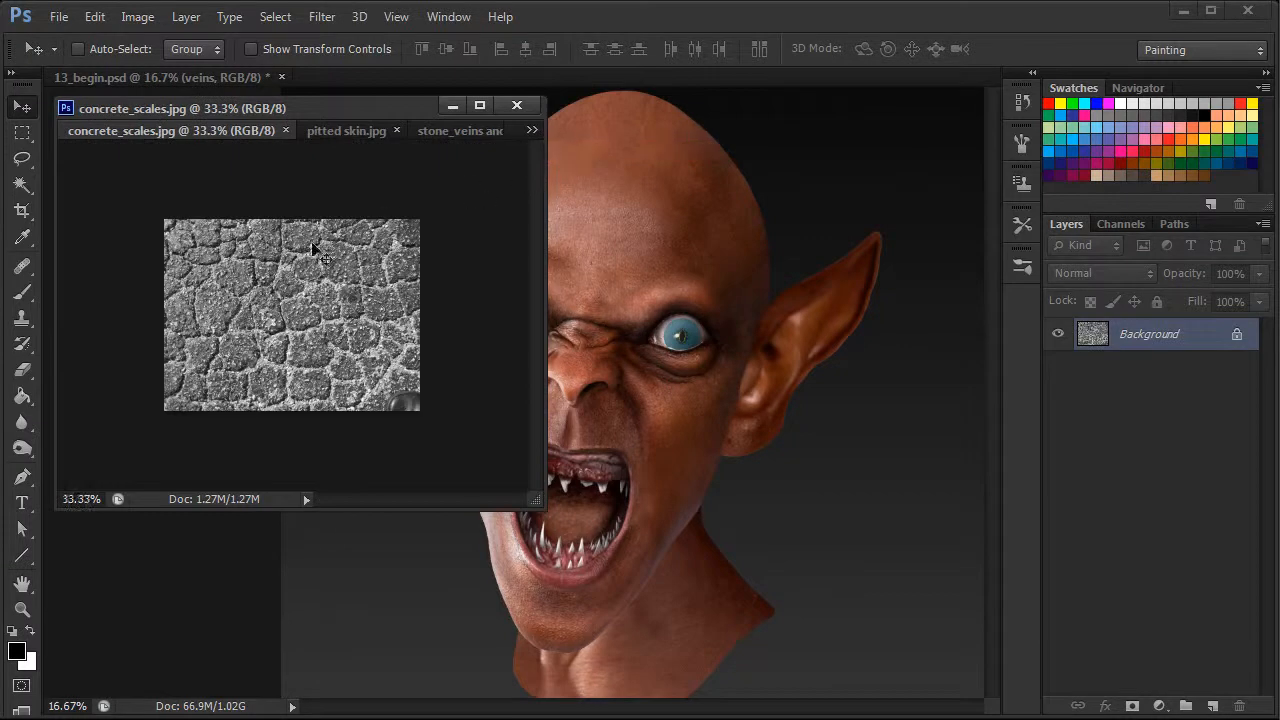
pyautogui.hotkey('ctrl', '+')
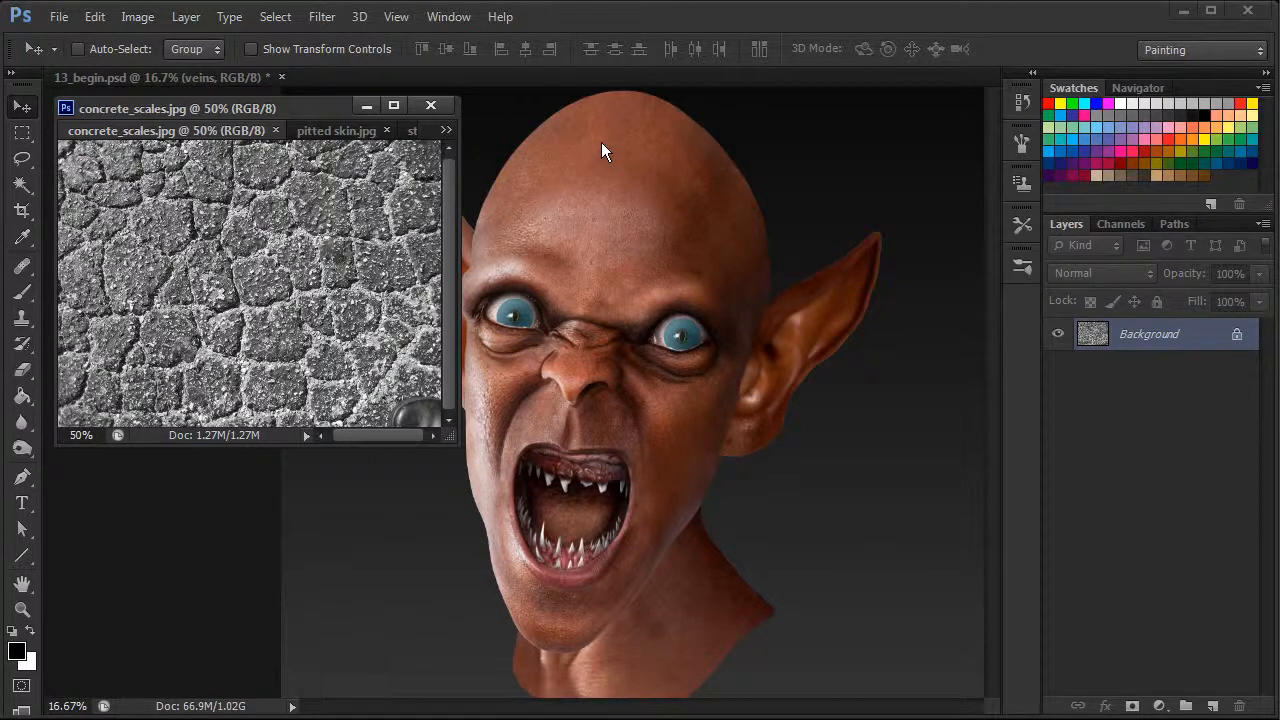
pyautogui.click(445, 130)
pyautogui.click(485, 134)
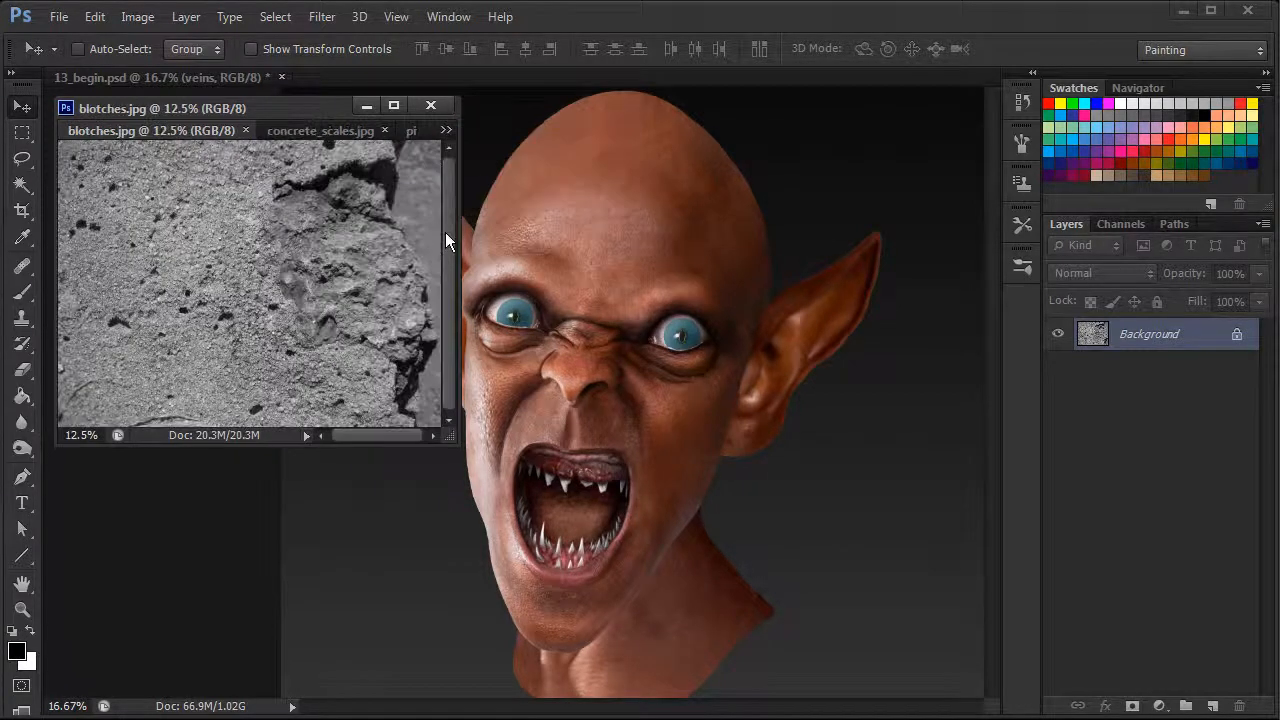
# Go back through the open textures to stone_veins.jpg and make its floating window taller and slightly narrower
pyautogui.click(446, 132)
pyautogui.click(486, 151)
pyautogui.click(446, 130)
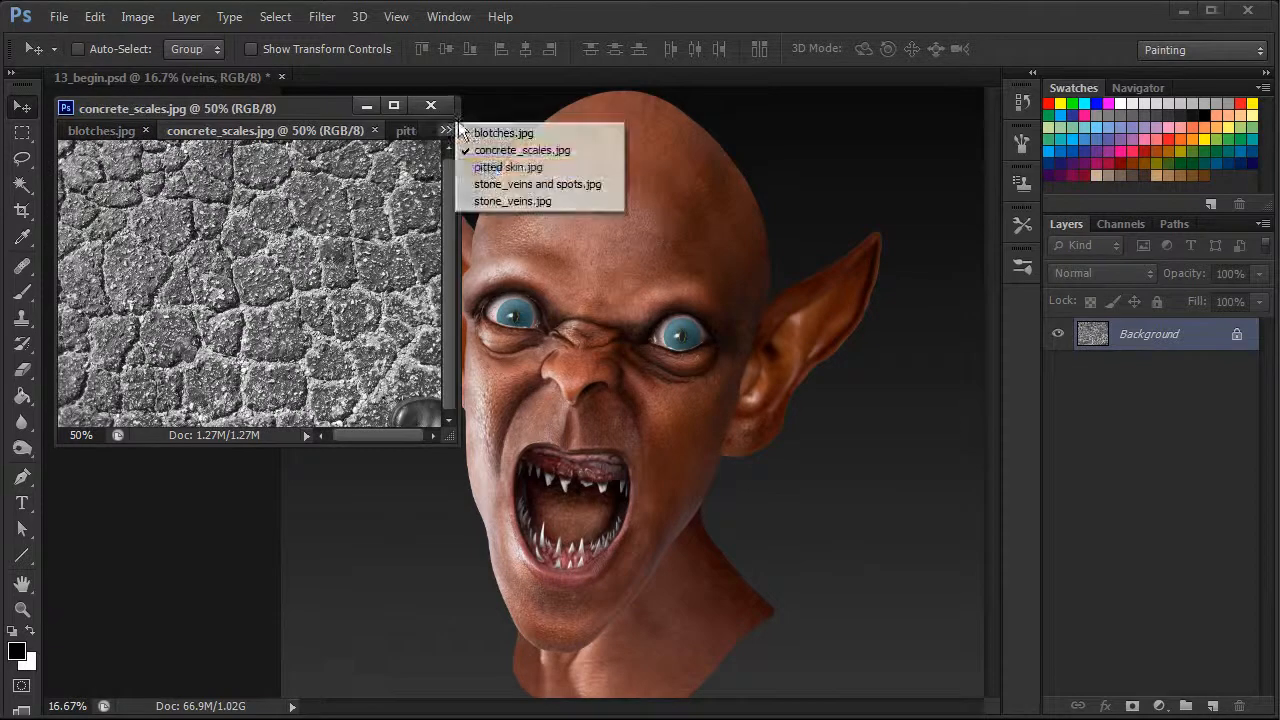
pyautogui.click(484, 167)
pyautogui.click(446, 130)
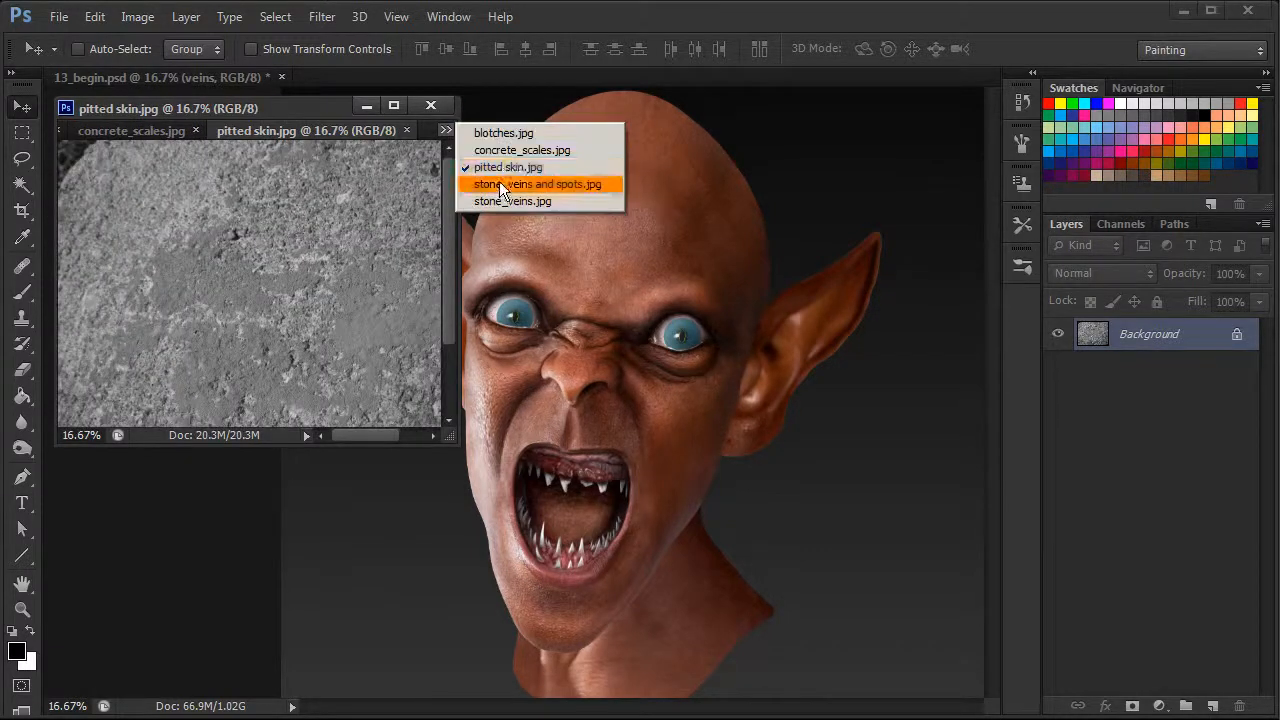
pyautogui.click(498, 184)
pyautogui.click(448, 132)
pyautogui.click(505, 201)
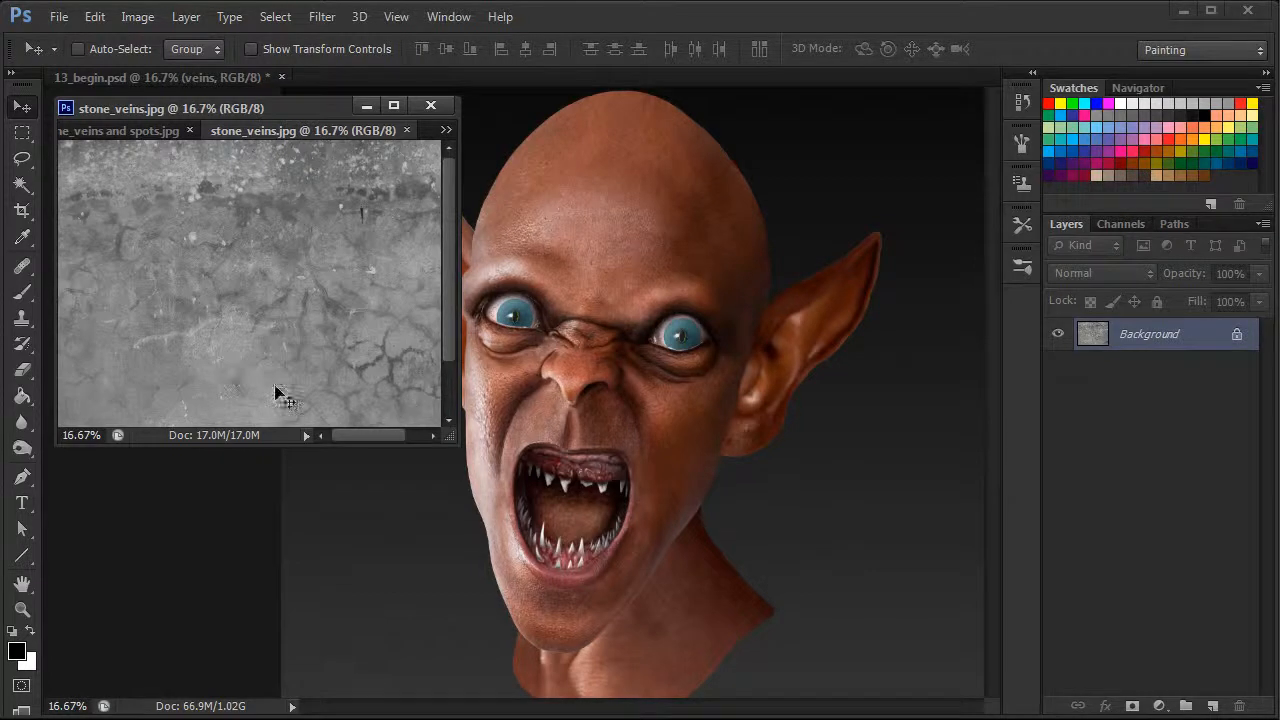
pyautogui.moveTo(457, 434); pyautogui.dragTo(443, 479)
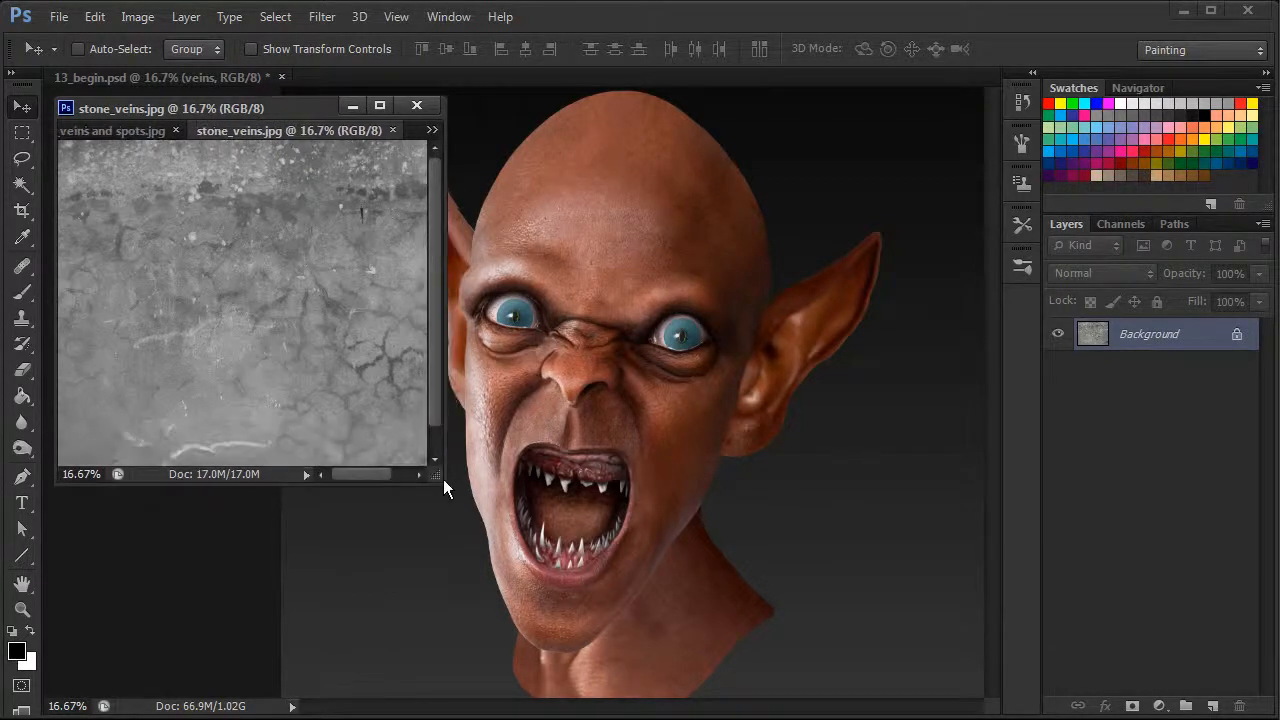
# Set up the Clone Stamp with a soft 473 px brush at 0% hardness
pyautogui.click(21, 320)
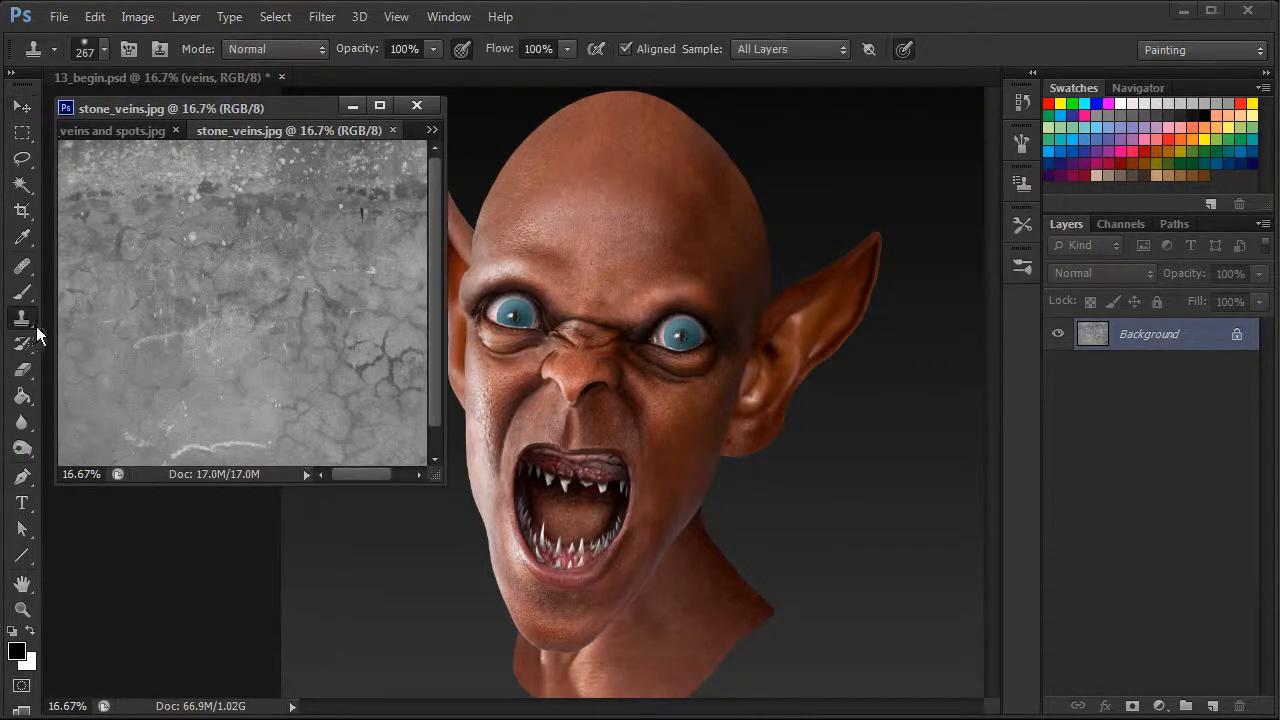
pyautogui.rightClick(268, 250)
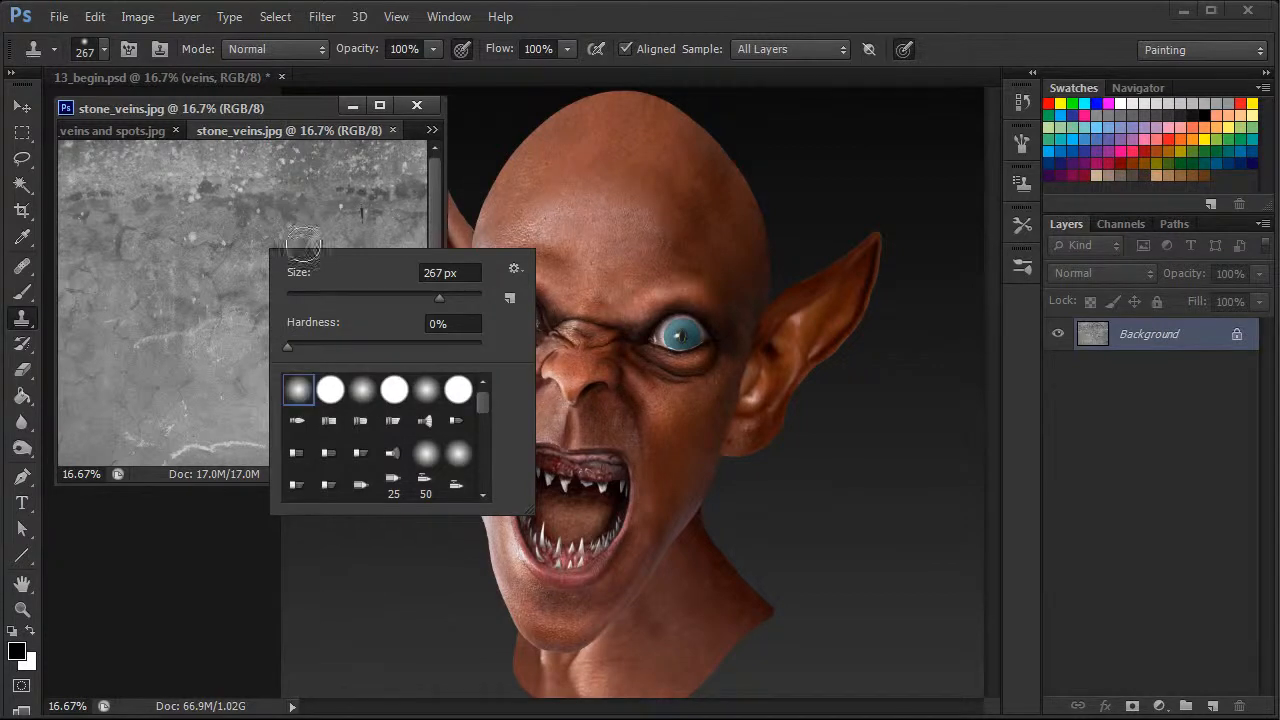
pyautogui.moveTo(441, 298); pyautogui.dragTo(459, 299)
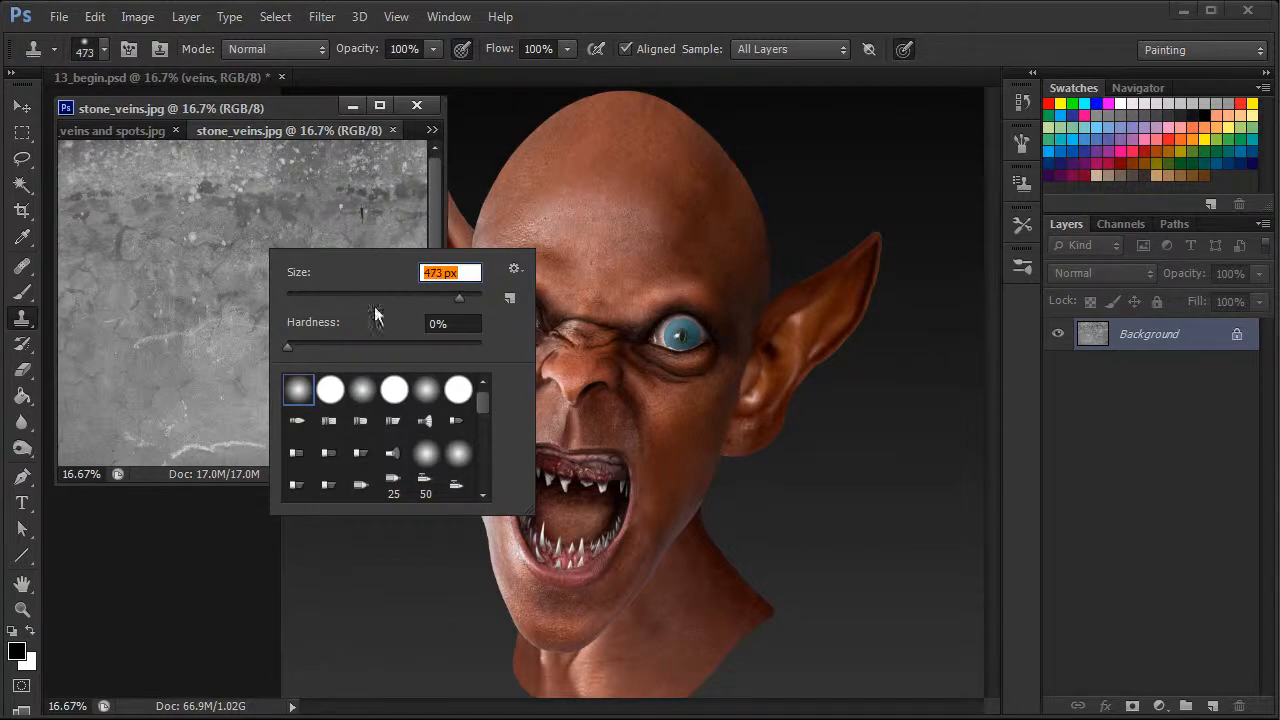
# Set the clone brush's Flow Jitter control to Pen Pressure in its Transfer settings
pyautogui.click(1020, 143)
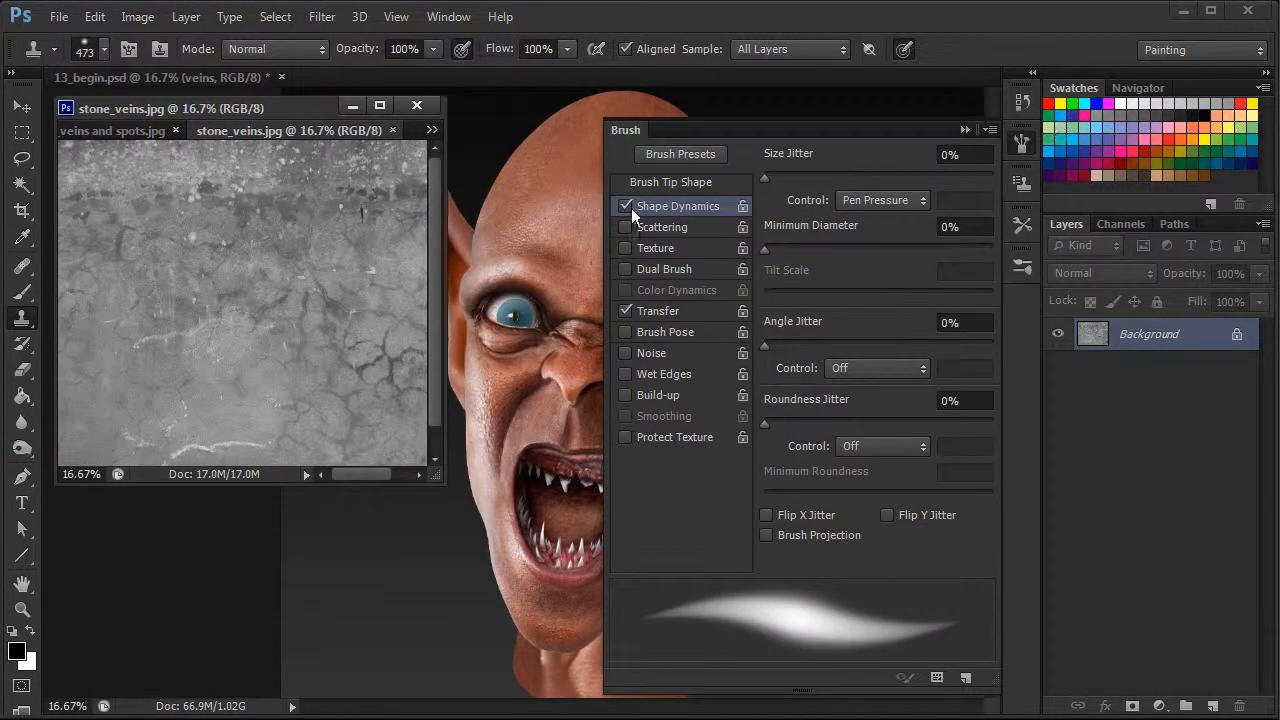
pyautogui.click(694, 311)
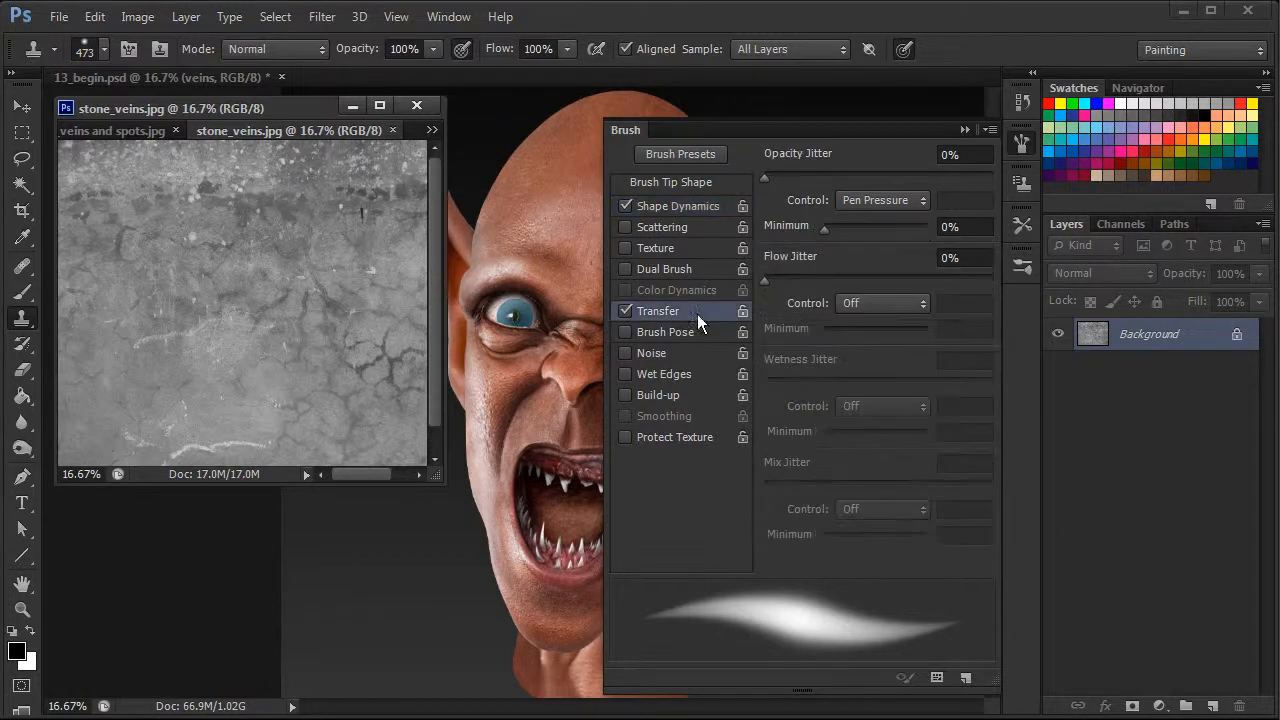
pyautogui.click(863, 303)
pyautogui.click(898, 358)
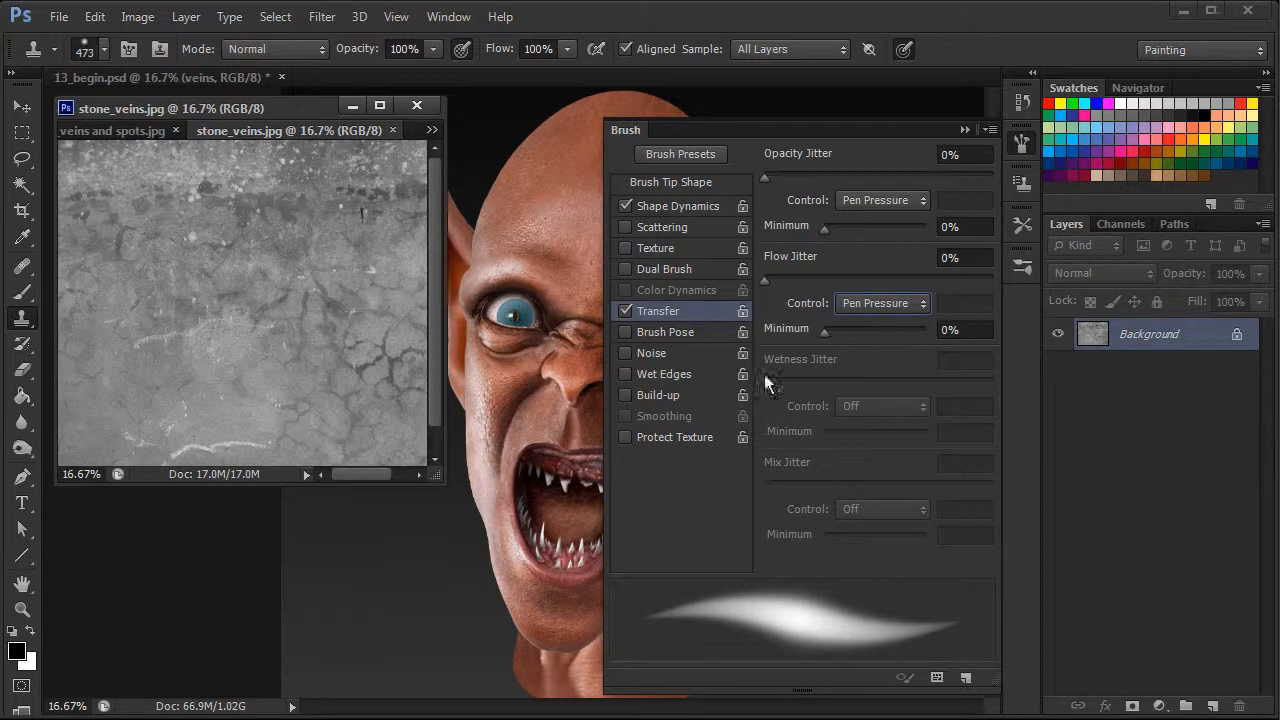
pyautogui.click(1020, 142)
# Narrow the stone_veins.jpg window, sample its branching cracks as the clone source, and preview them over the creature's forehead on the veins layer
pyautogui.moveTo(363, 473)
pyautogui.mouseDown()
pyautogui.moveTo(420, 477)
pyautogui.moveTo(352, 475)
pyautogui.mouseUp()
pyautogui.moveTo(271, 473); pyautogui.dragTo(295, 475)
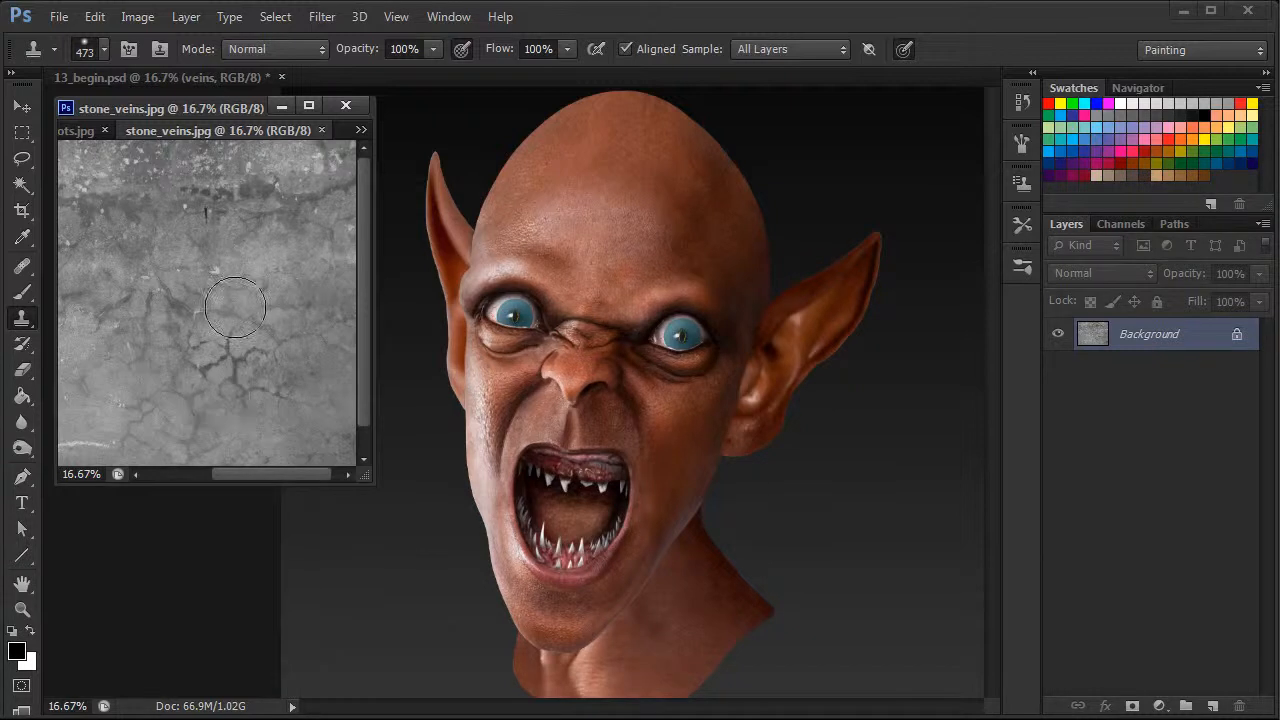
pyautogui.moveTo(234, 381)
pyautogui.mouseDown()
pyautogui.moveTo(290, 403)
pyautogui.moveTo(238, 375)
pyautogui.moveTo(250, 353)
pyautogui.moveTo(273, 359)
pyautogui.moveTo(275, 393)
pyautogui.moveTo(272, 370)
pyautogui.moveTo(210, 320)
pyautogui.moveTo(268, 363)
pyautogui.mouseUp()
pyautogui.moveTo(231, 351)
pyautogui.mouseDown()
pyautogui.moveTo(258, 328)
pyautogui.moveTo(245, 302)
pyautogui.moveTo(200, 328)
pyautogui.moveTo(211, 381)
pyautogui.moveTo(248, 345)
pyautogui.moveTo(231, 349)
pyautogui.moveTo(262, 345)
pyautogui.moveTo(250, 305)
pyautogui.moveTo(225, 360)
pyautogui.moveTo(238, 374)
pyautogui.moveTo(250, 356)
pyautogui.mouseUp()
pyautogui.click(629, 293)
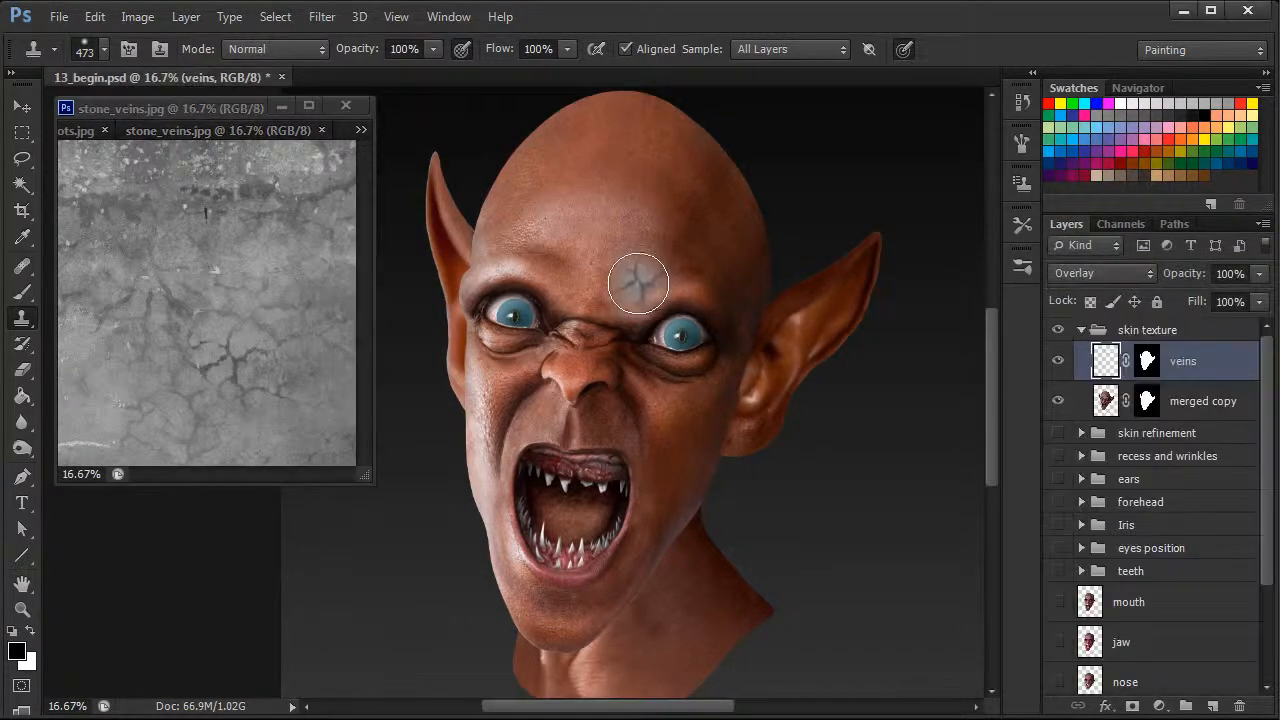
pyautogui.moveTo(591, 221)
pyautogui.mouseDown()
pyautogui.moveTo(586, 256)
pyautogui.moveTo(610, 260)
pyautogui.moveTo(619, 241)
pyautogui.moveTo(556, 216)
pyautogui.mouseUp()
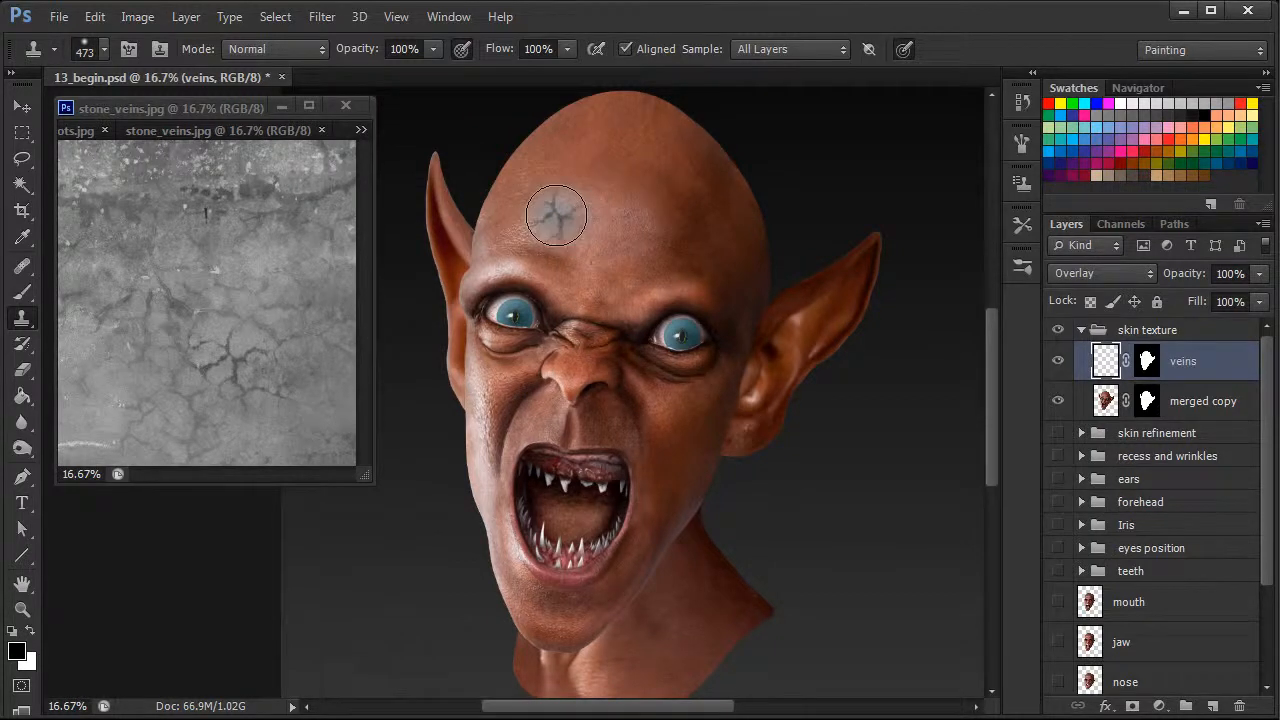
pyautogui.moveTo(556, 216)
pyautogui.mouseDown()
pyautogui.moveTo(592, 255)
pyautogui.moveTo(610, 245)
pyautogui.moveTo(607, 221)
pyautogui.mouseUp()
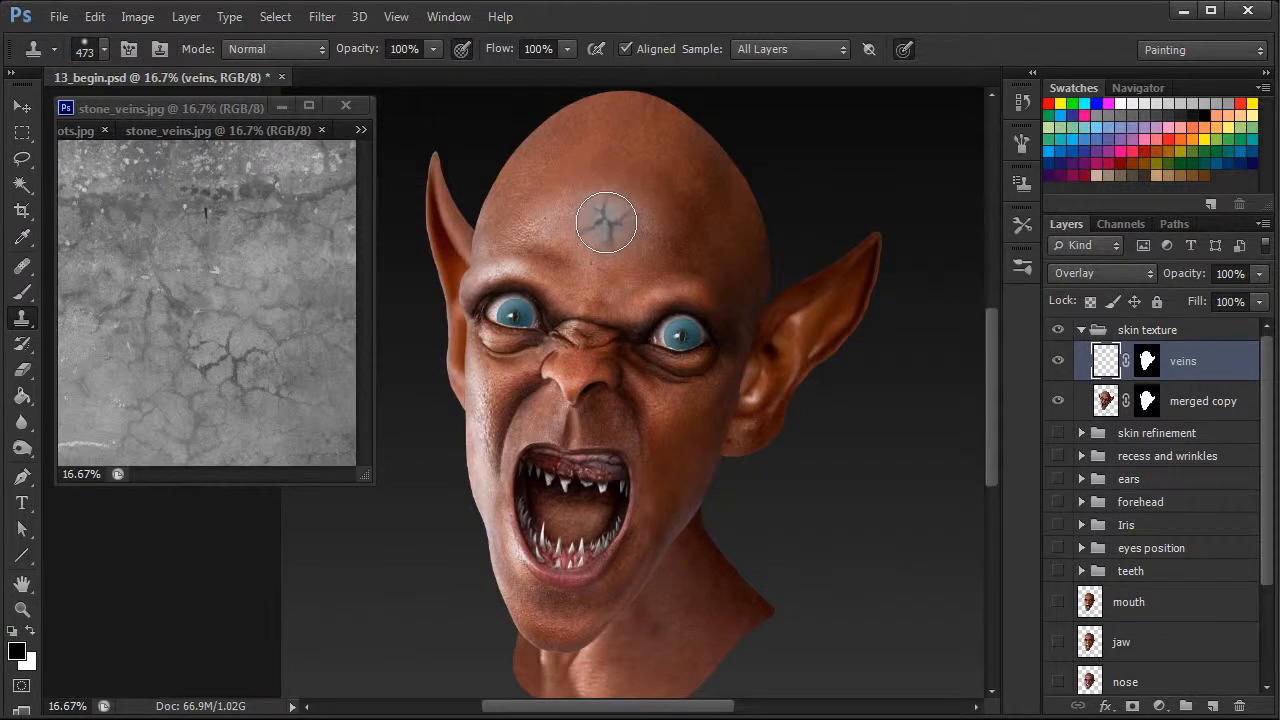
# Clone the sampled cracks onto the middle of the forehead with an 825 px brush and switch the veins layer to Normal blending
pyautogui.rightClick(607, 221)
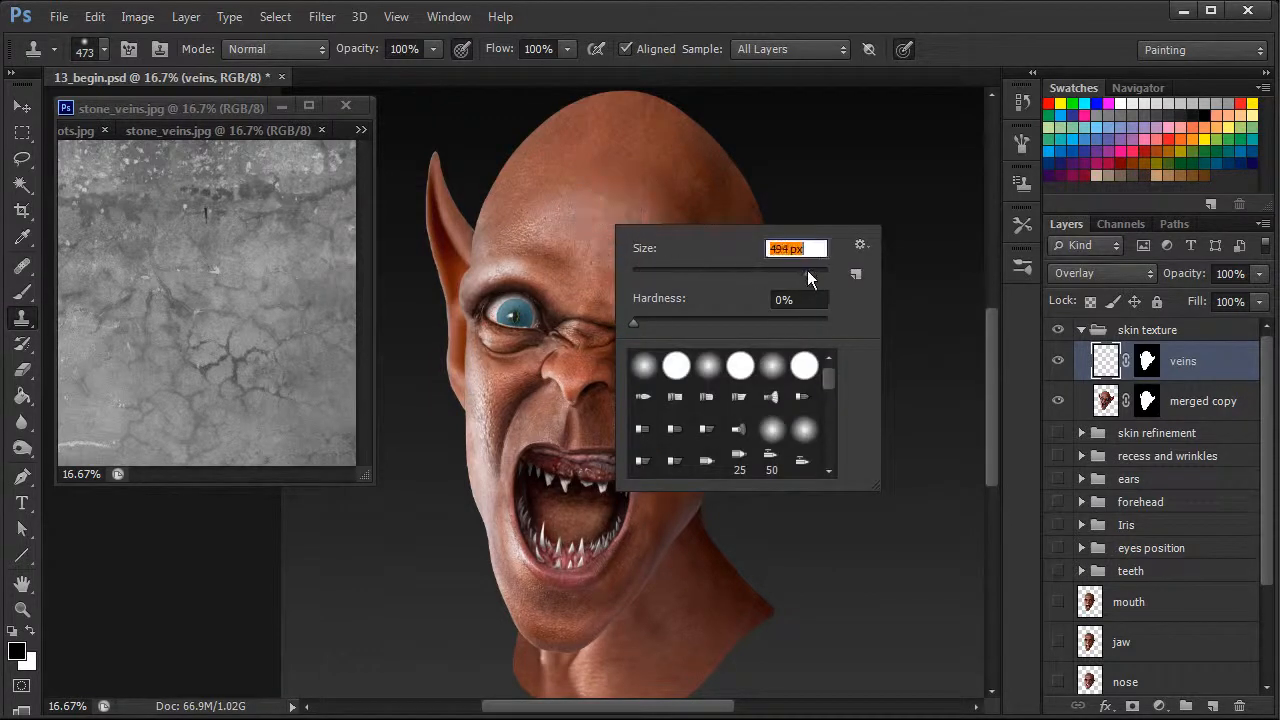
pyautogui.moveTo(812, 270); pyautogui.dragTo(810, 270)
pyautogui.moveTo(590, 210); pyautogui.dragTo(598, 218)
pyautogui.click(598, 218)
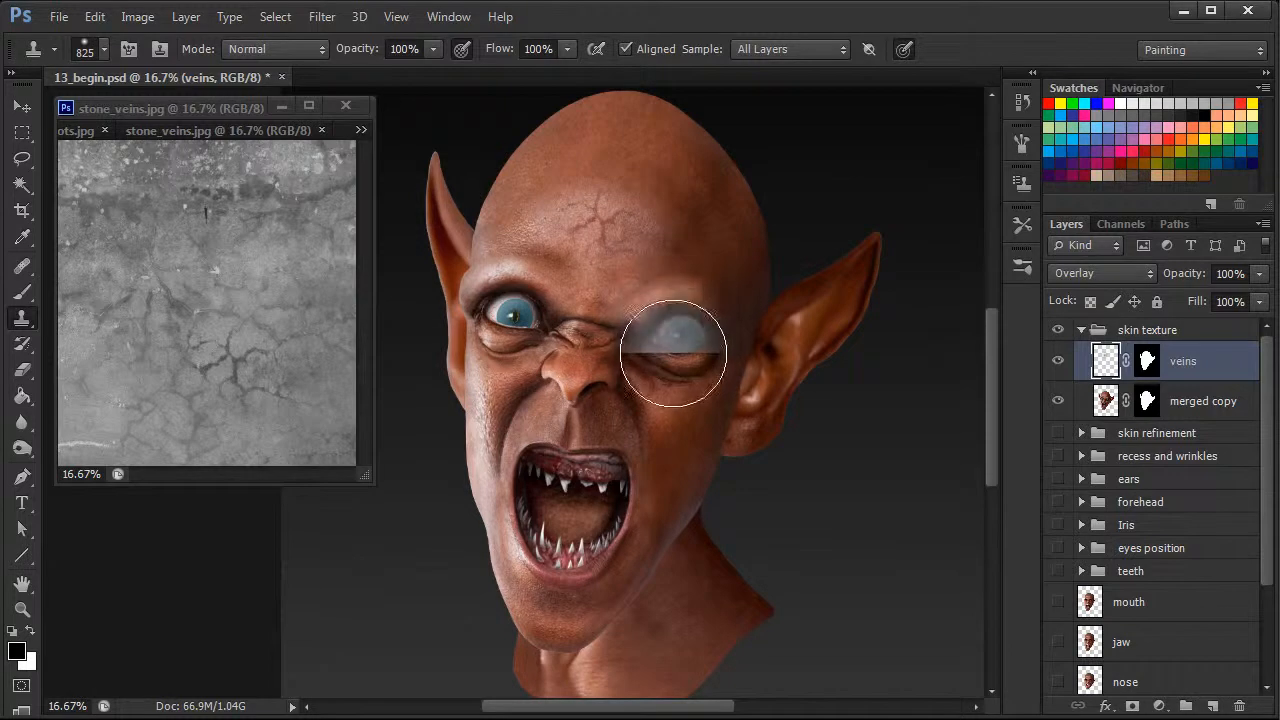
pyautogui.click(1110, 276)
pyautogui.click(1119, 293)
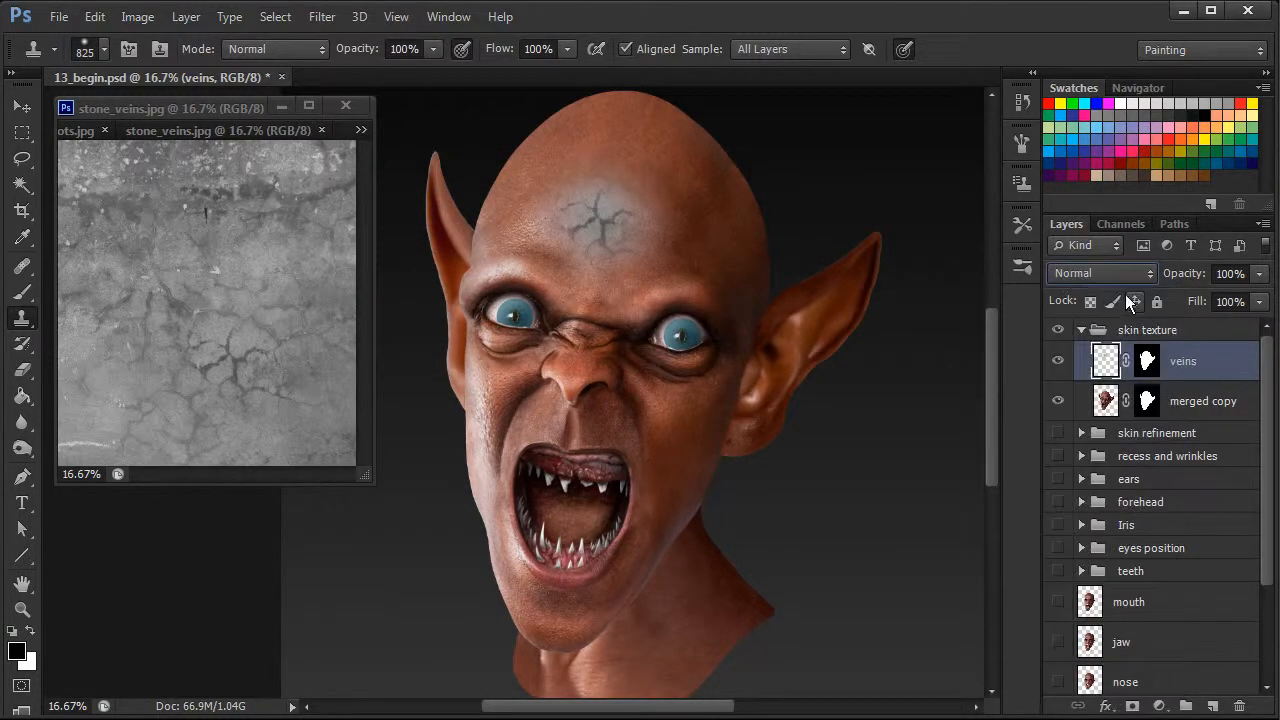
# Try Vivid Light and Soft Light blending on the veins layer, then settle on Overlay
pyautogui.click(1112, 273)
pyautogui.click(1100, 580)
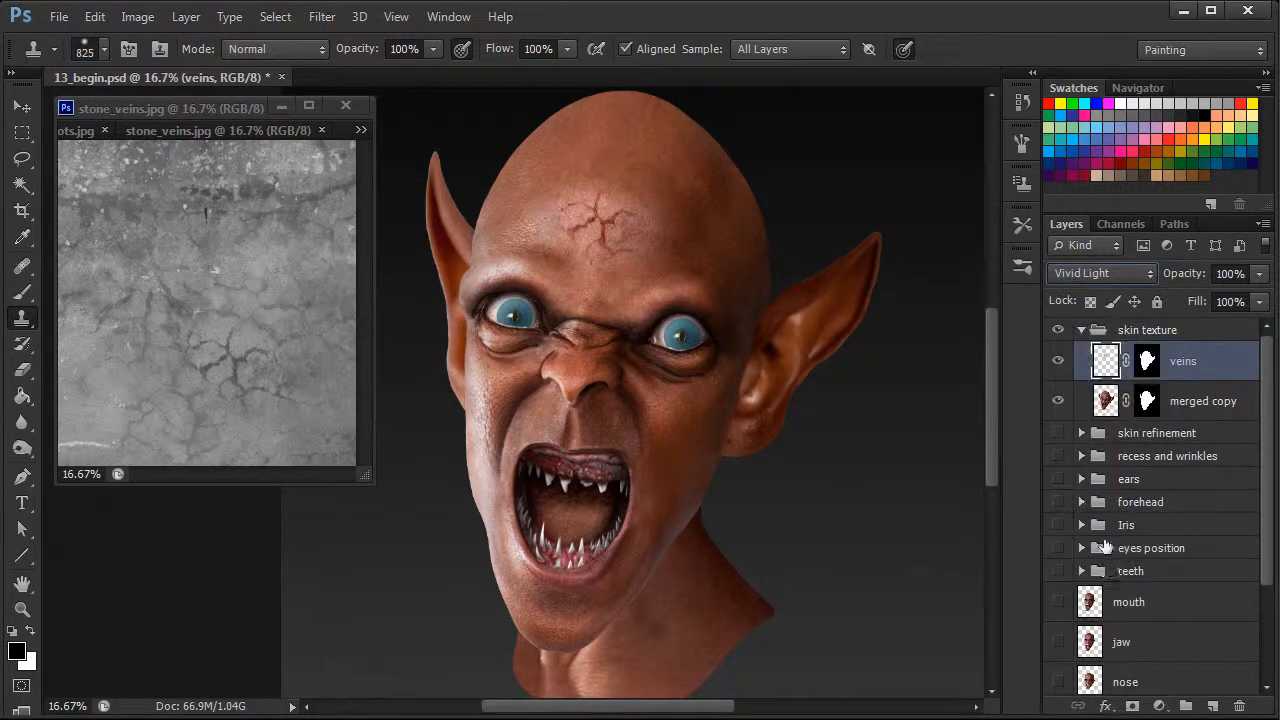
pyautogui.click(1109, 276)
pyautogui.click(1099, 548)
pyautogui.click(1112, 275)
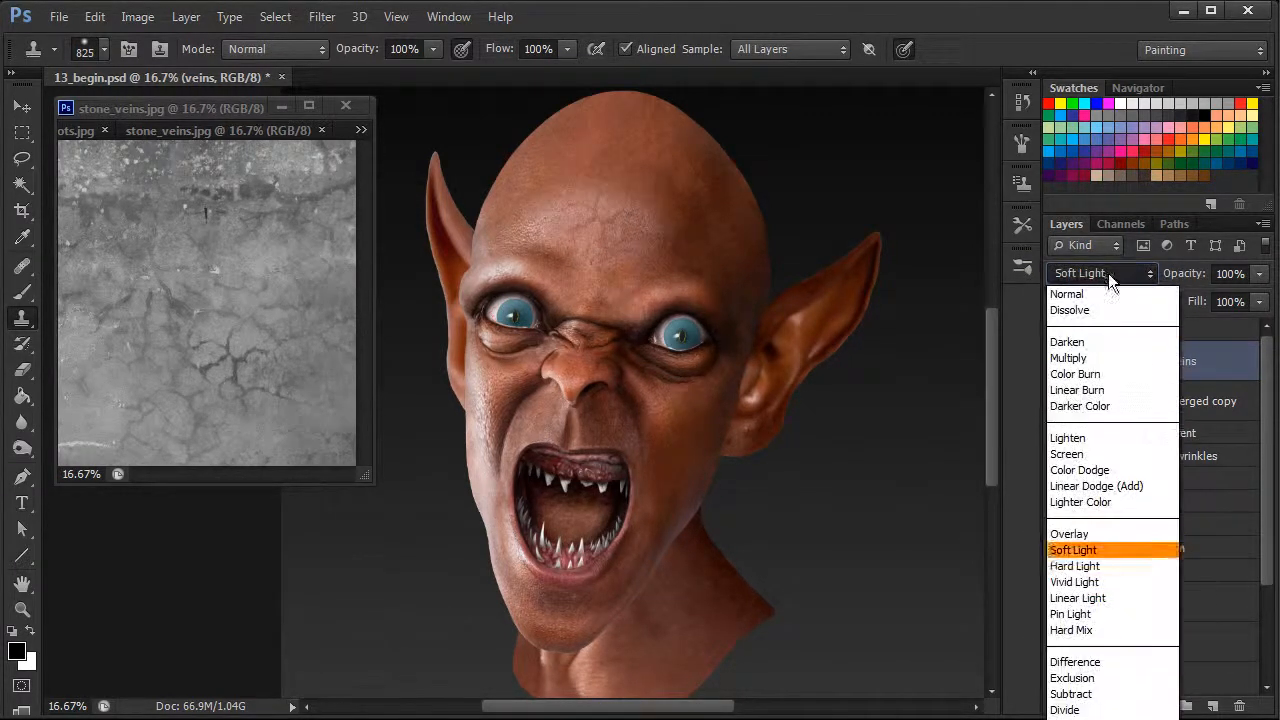
pyautogui.click(1082, 534)
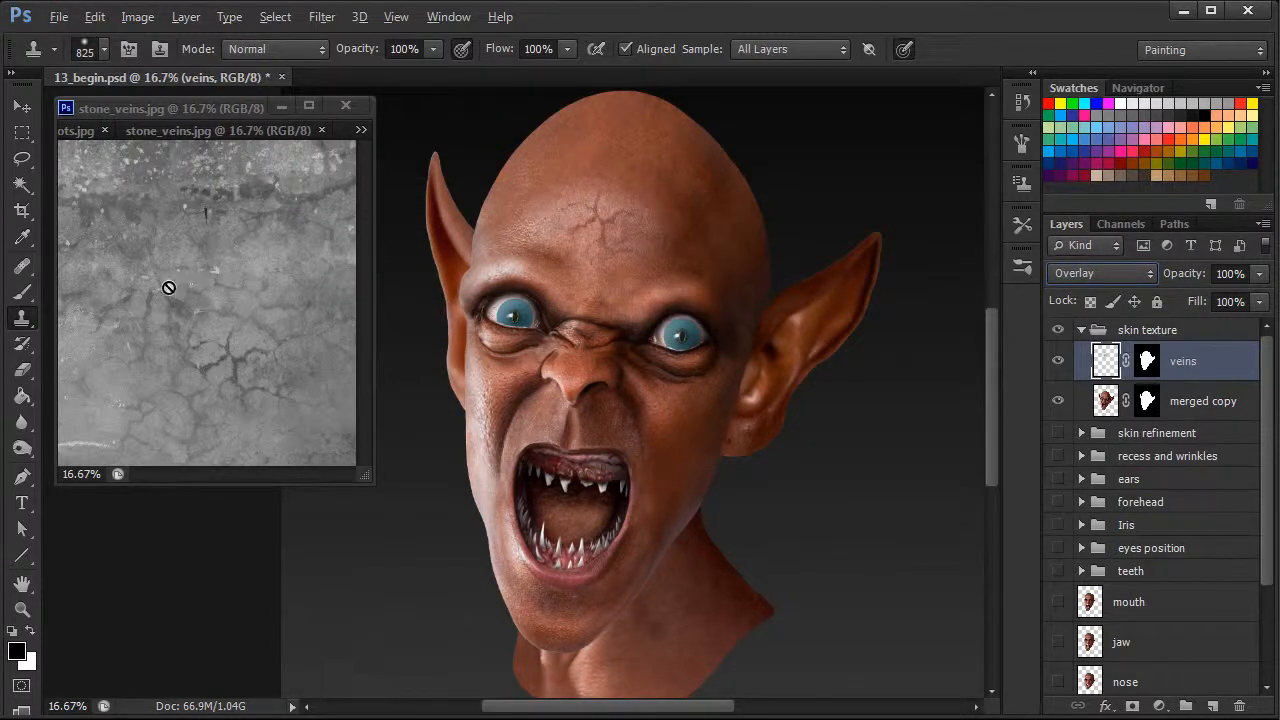
# Sample cracks from stone_veins.jpg and clone them onto the sides of the forehead, including above the eye nearer the large ear
pyautogui.click(226, 110)
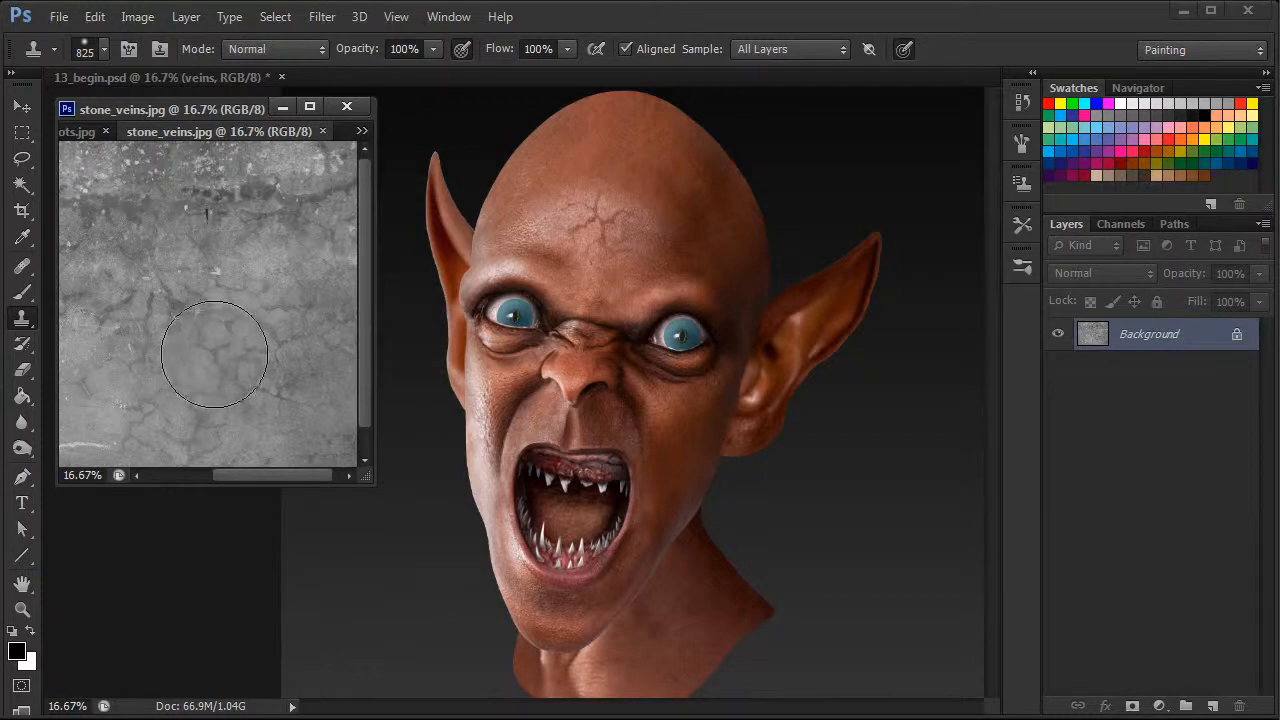
pyautogui.click(689, 139)
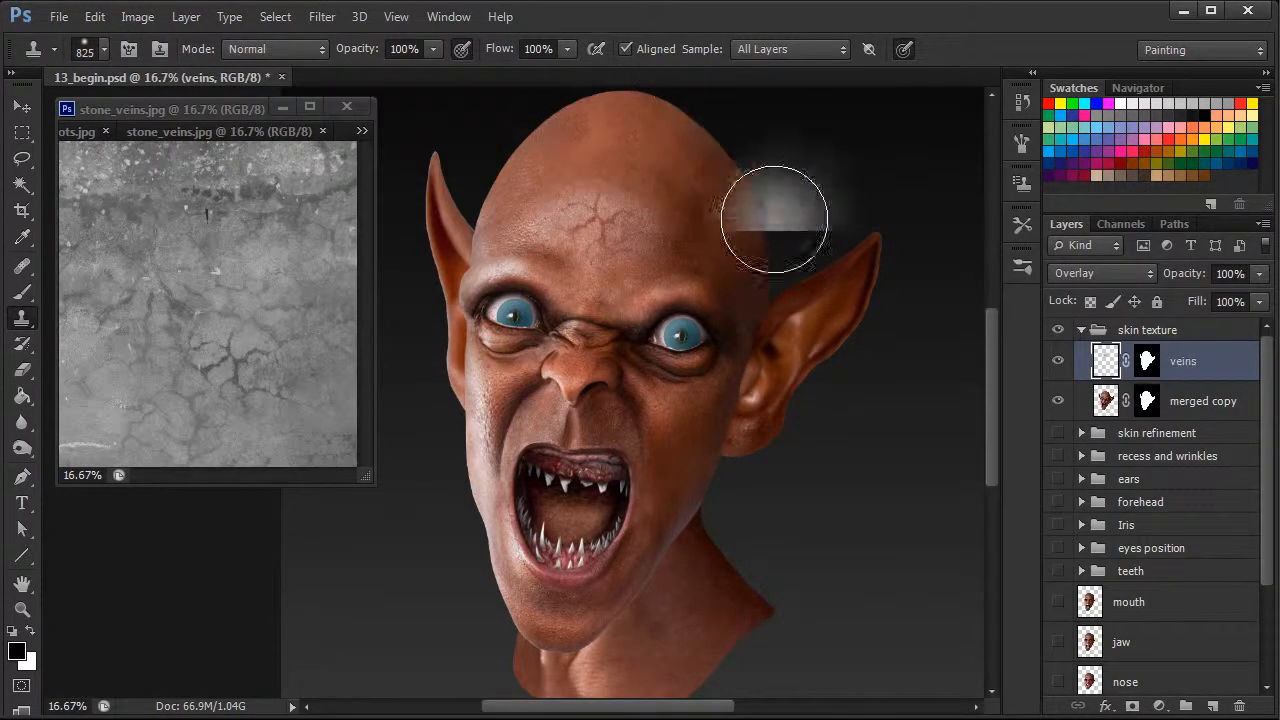
pyautogui.click(219, 339)
pyautogui.click(533, 176)
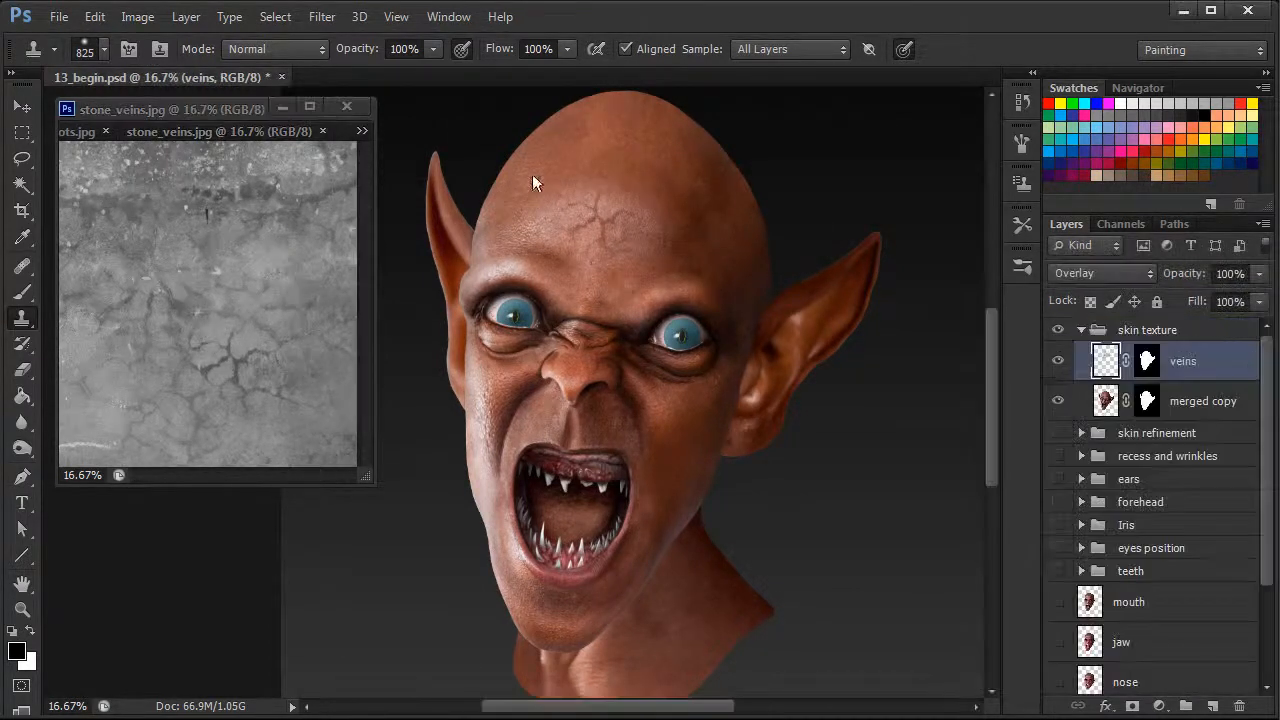
pyautogui.click(248, 356)
pyautogui.moveTo(181, 310); pyautogui.dragTo(300, 310)
pyautogui.click(701, 214)
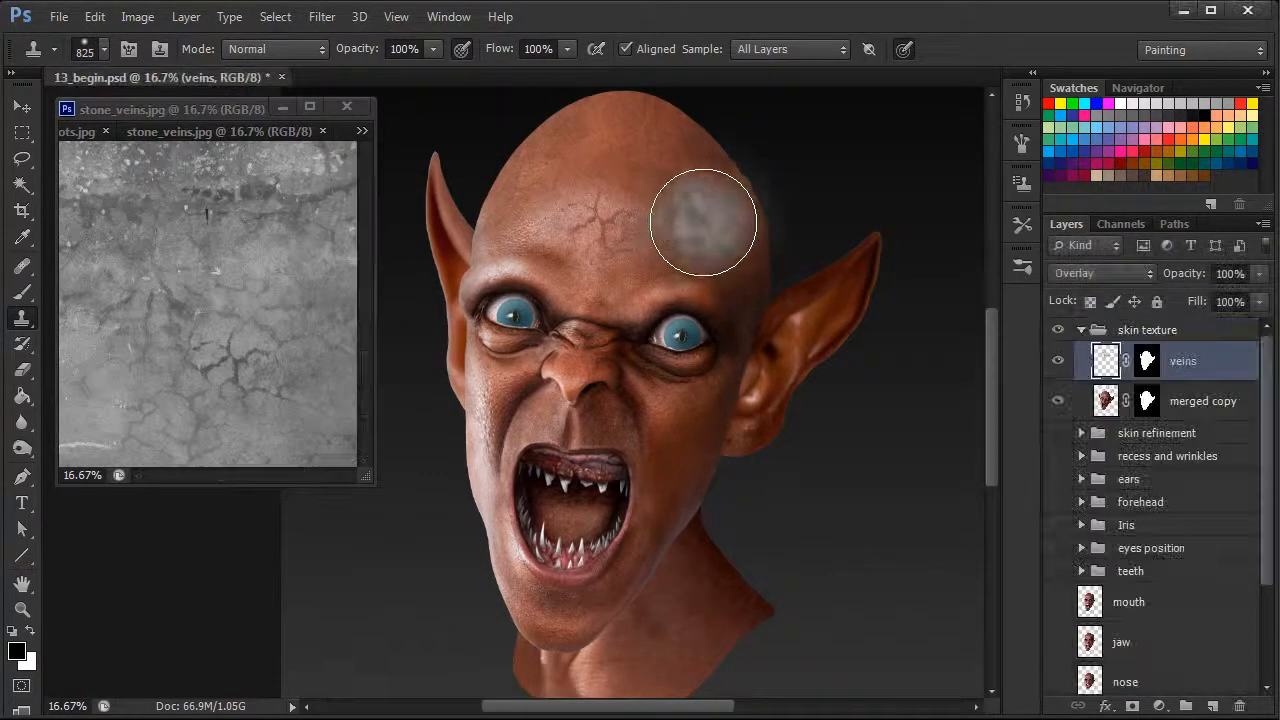
pyautogui.moveTo(908, 371)
pyautogui.mouseDown()
pyautogui.moveTo(876, 332)
pyautogui.moveTo(769, 352)
pyautogui.mouseUp()
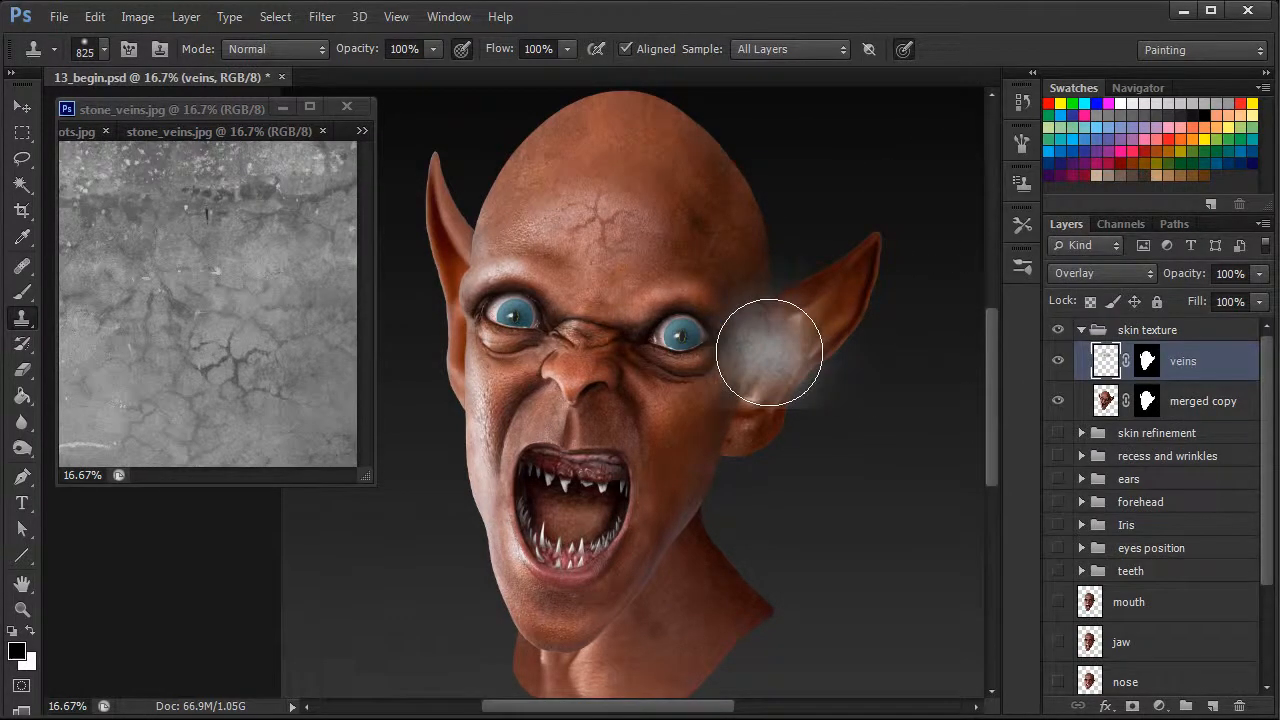
# Resample different crack areas of stone_veins.jpg and clone them over the crown and the narrow-ear side of the forehead
pyautogui.click(231, 350)
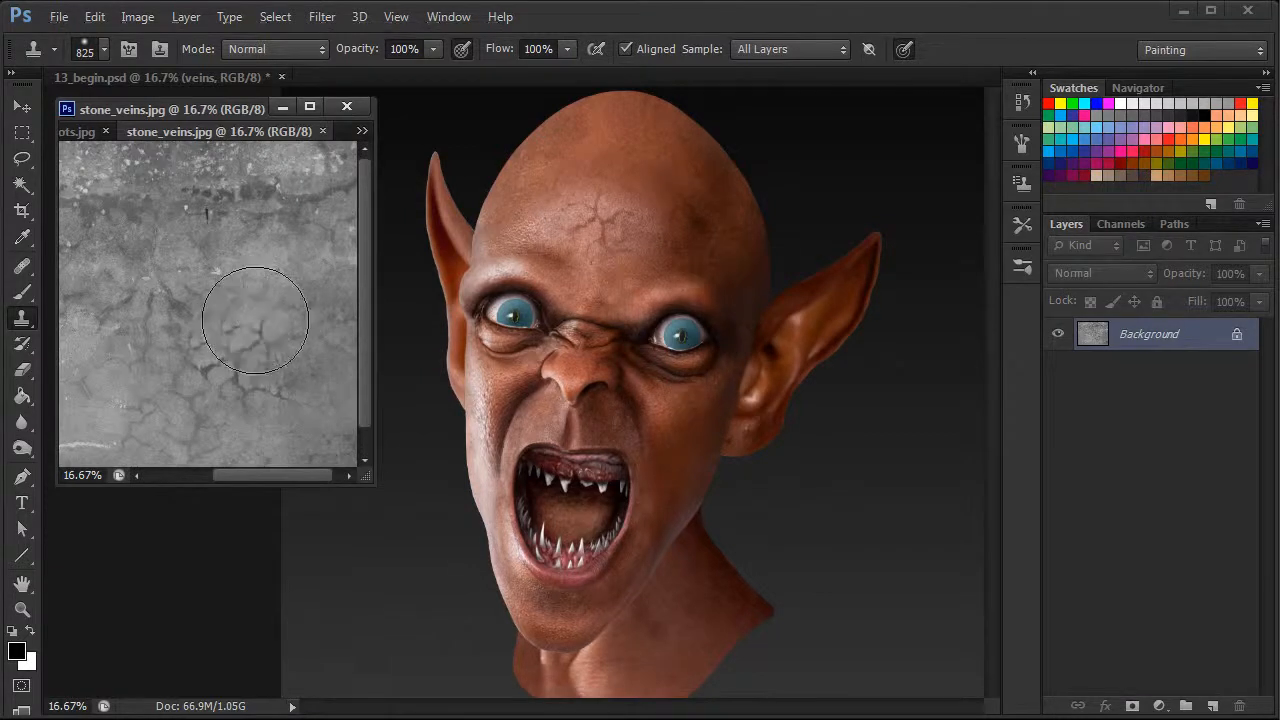
pyautogui.click(624, 146)
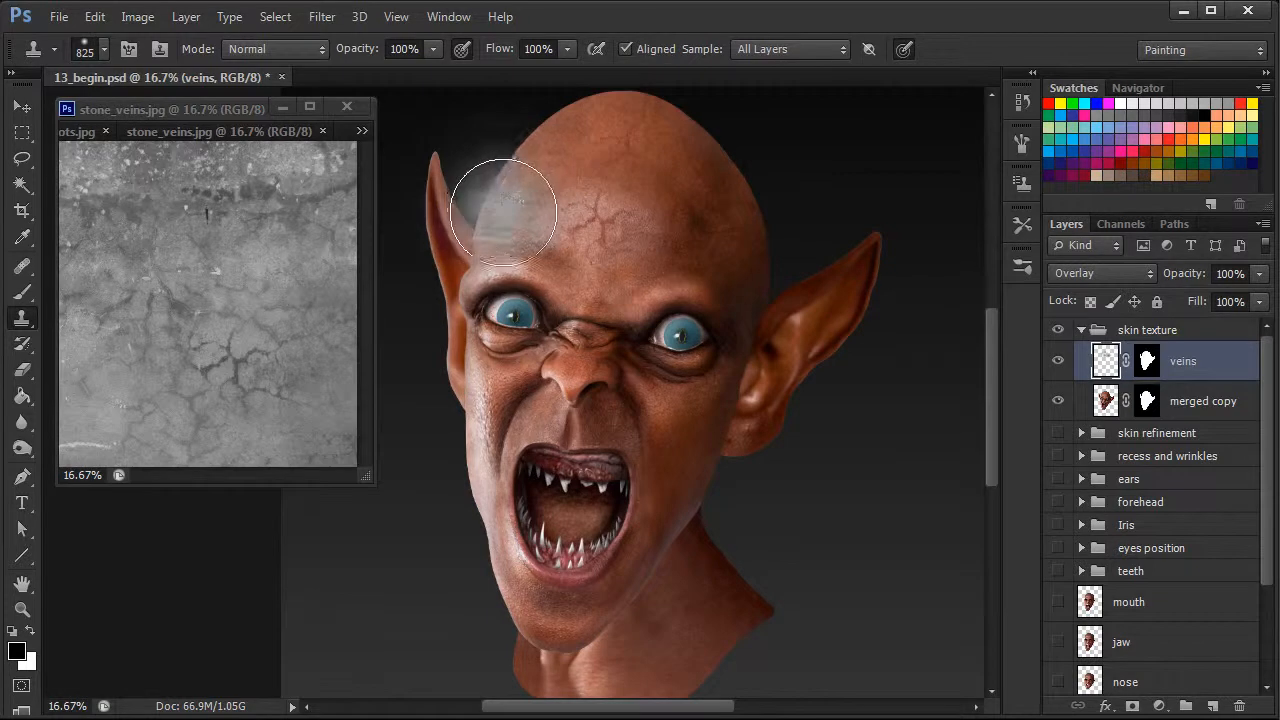
pyautogui.click(206, 446)
pyautogui.keyDown('alt'); pyautogui.click(137, 294); pyautogui.keyUp('alt')
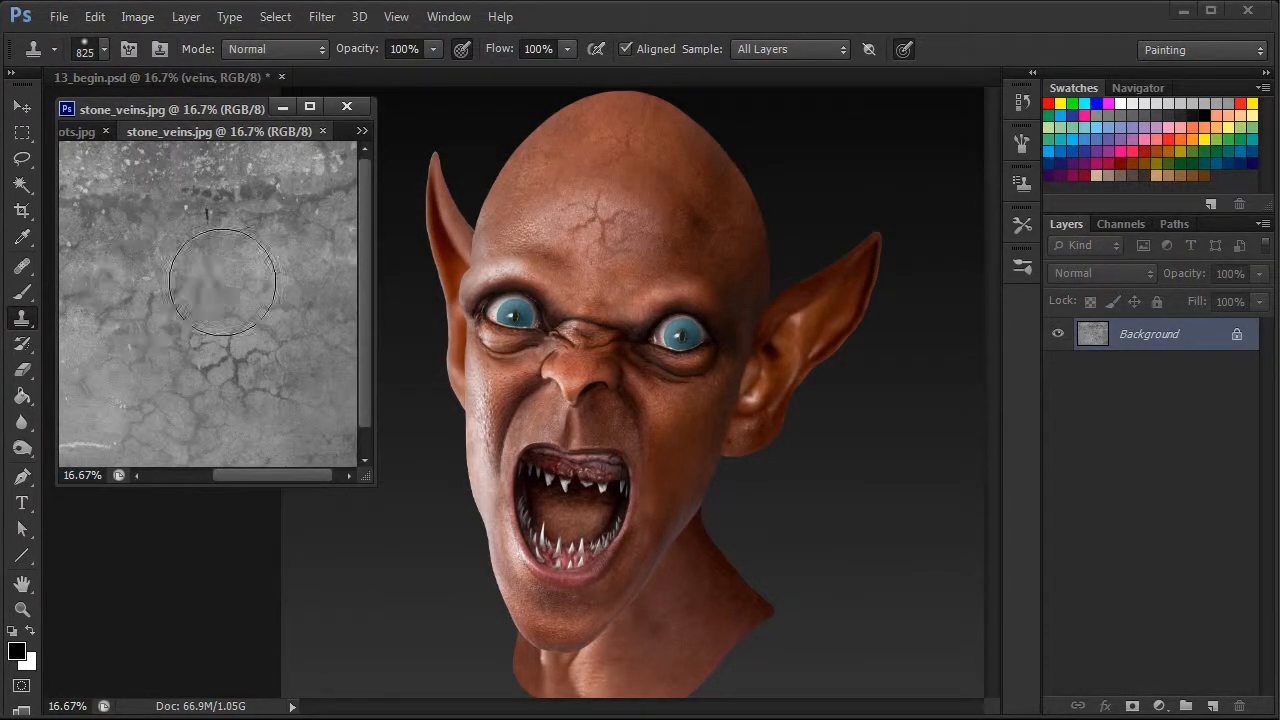
pyautogui.click(510, 201)
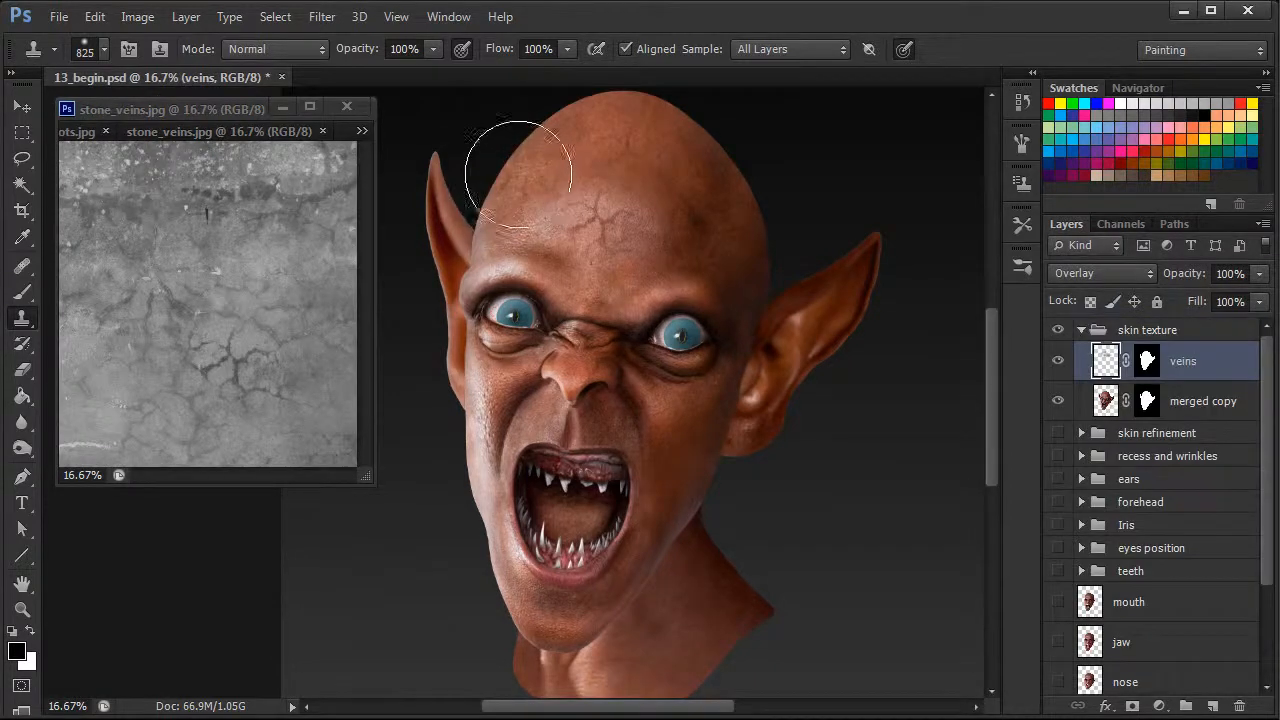
pyautogui.click(256, 302)
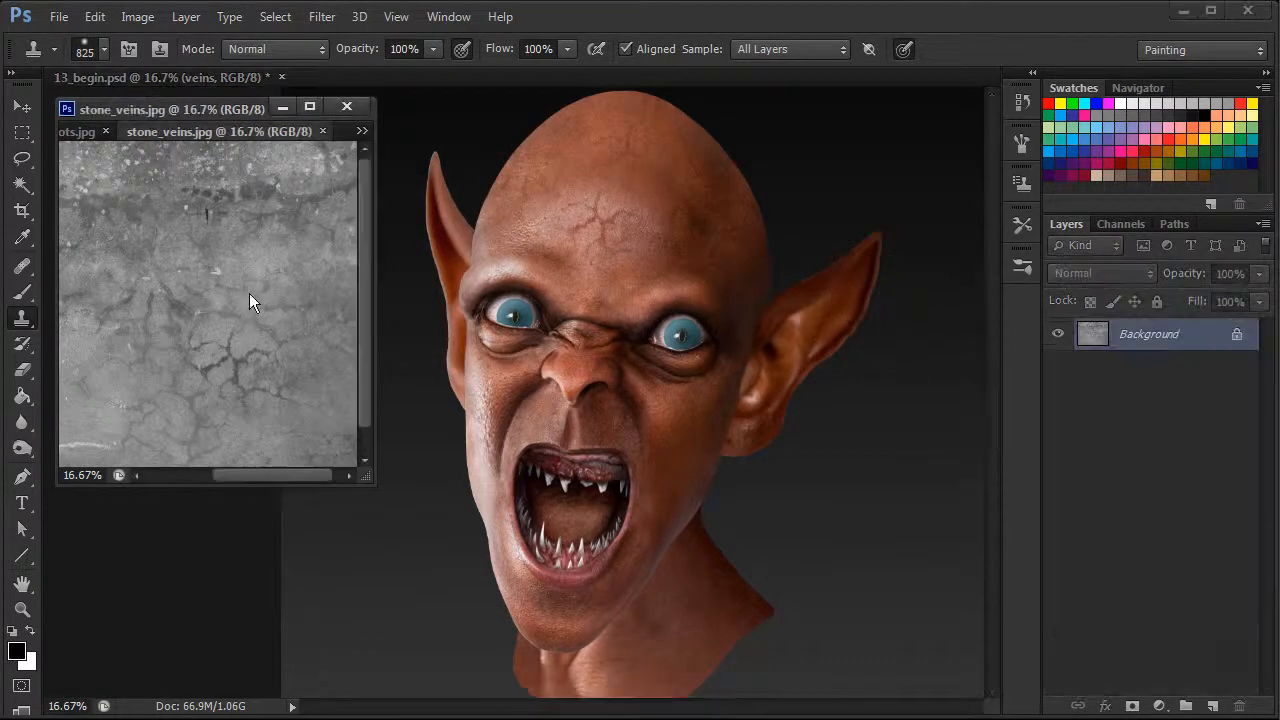
pyautogui.keyDown('alt'); pyautogui.click(249, 284); pyautogui.keyUp('alt')
pyautogui.click(632, 176)
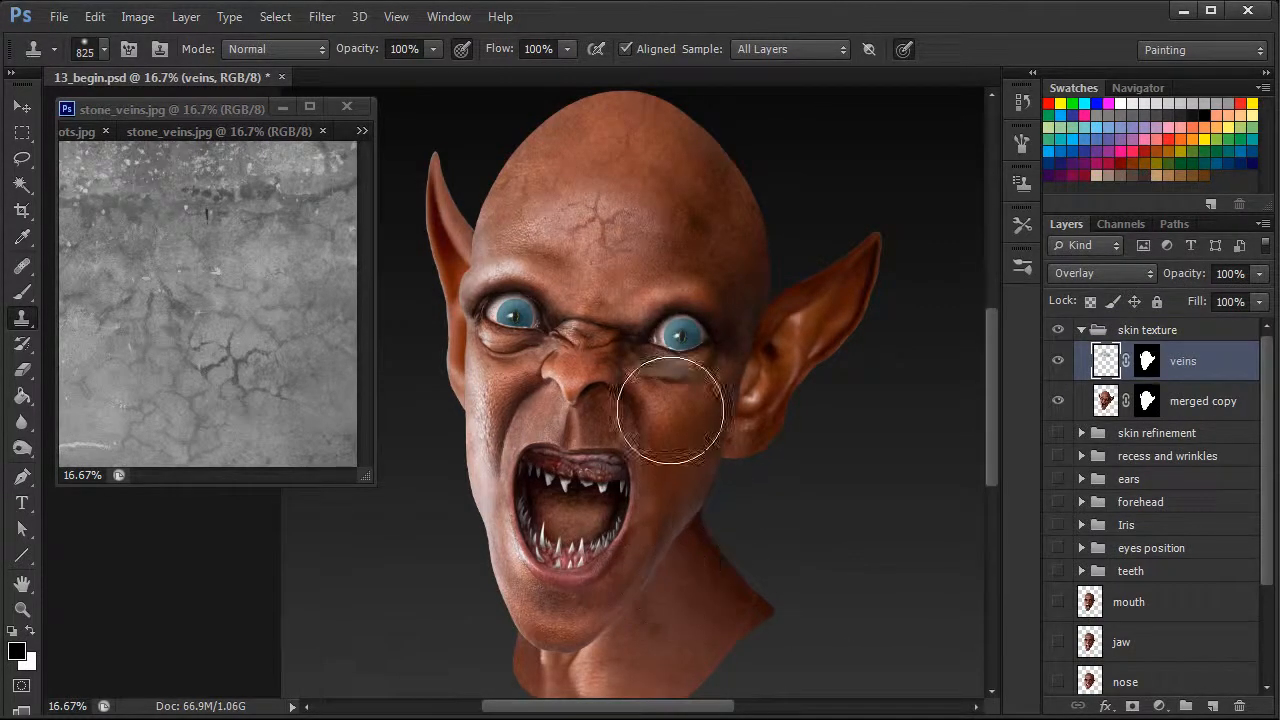
# Bring up stone_veins and spots.jpg and enlarge its window around the long crack
pyautogui.click(361, 130)
pyautogui.click(363, 128)
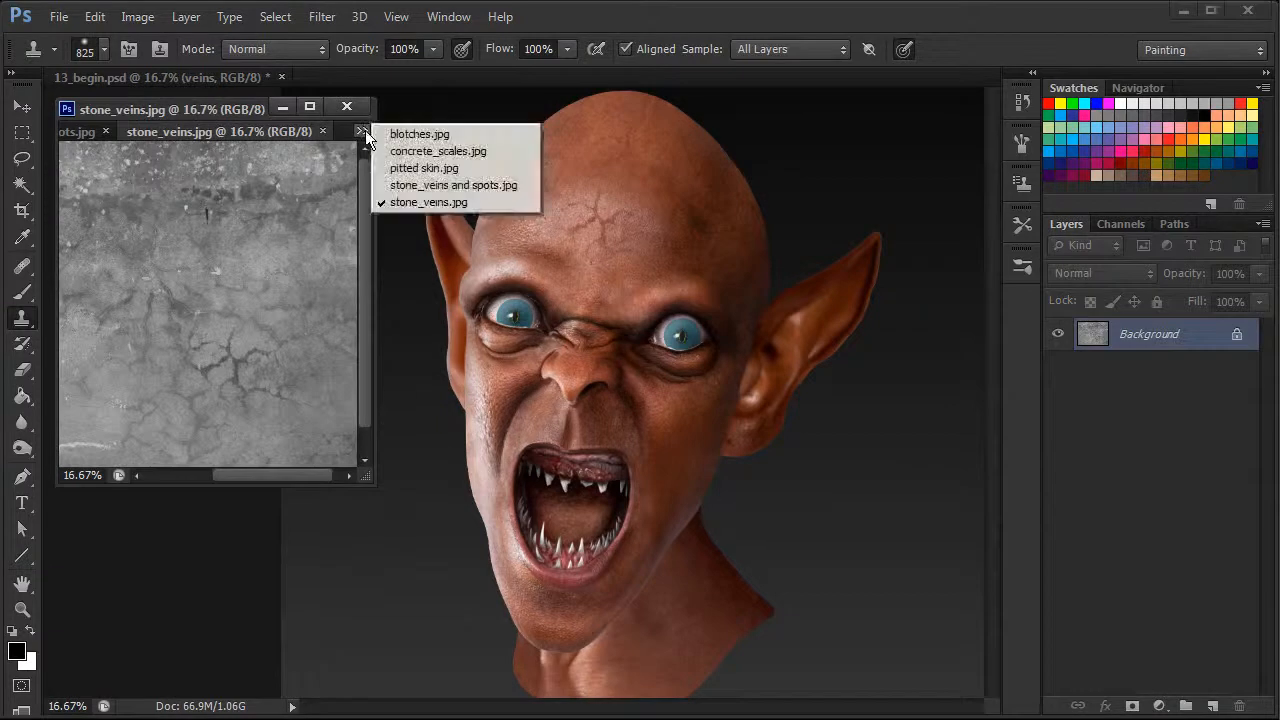
pyautogui.click(446, 187)
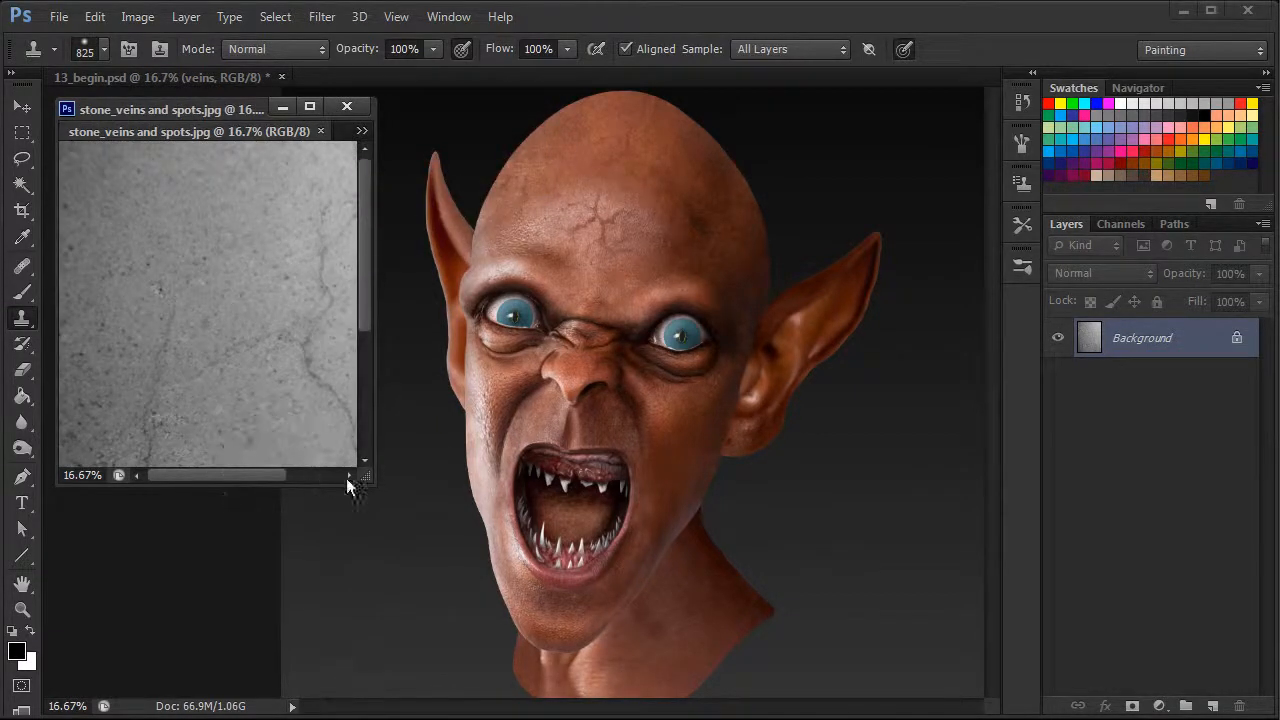
pyautogui.moveTo(364, 477); pyautogui.dragTo(390, 560)
pyautogui.moveTo(301, 557); pyautogui.dragTo(322, 560)
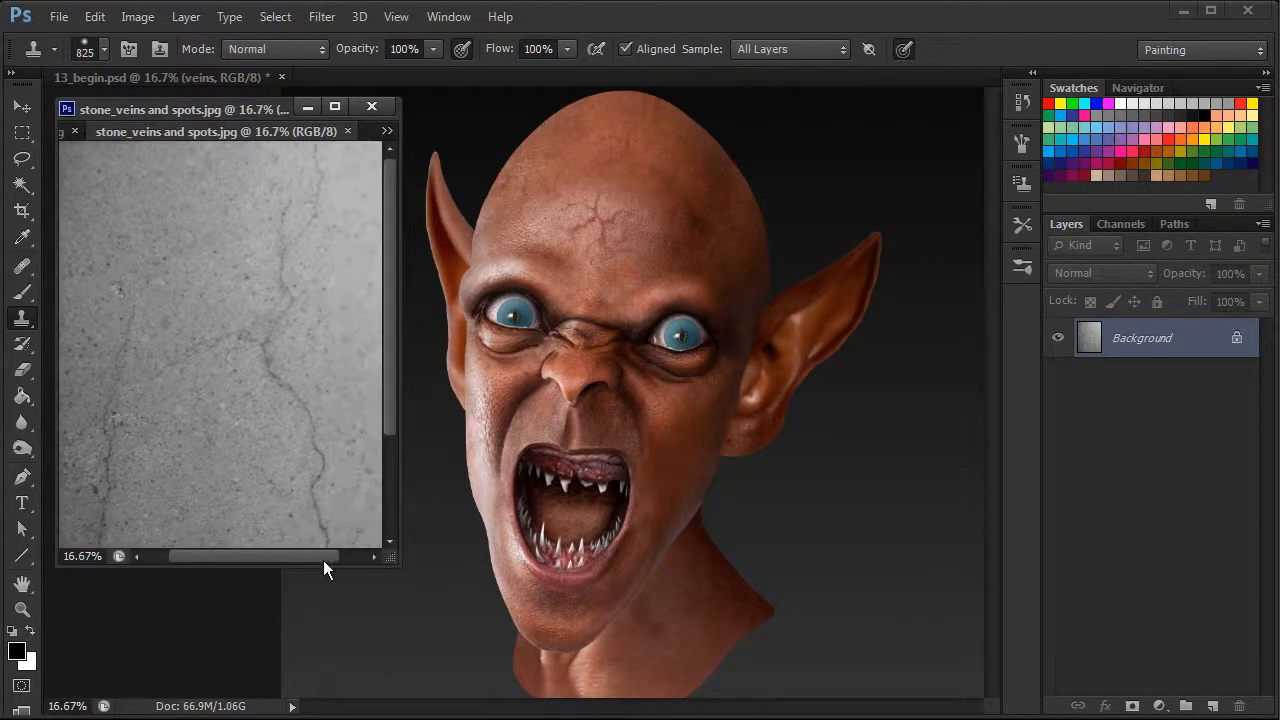
# Sample the upper part of the long crack and clone it onto the large-ear side's cheek and jaw, undoing unwanted strokes
pyautogui.keyDown('alt'); pyautogui.click(280, 241); pyautogui.keyUp('alt')
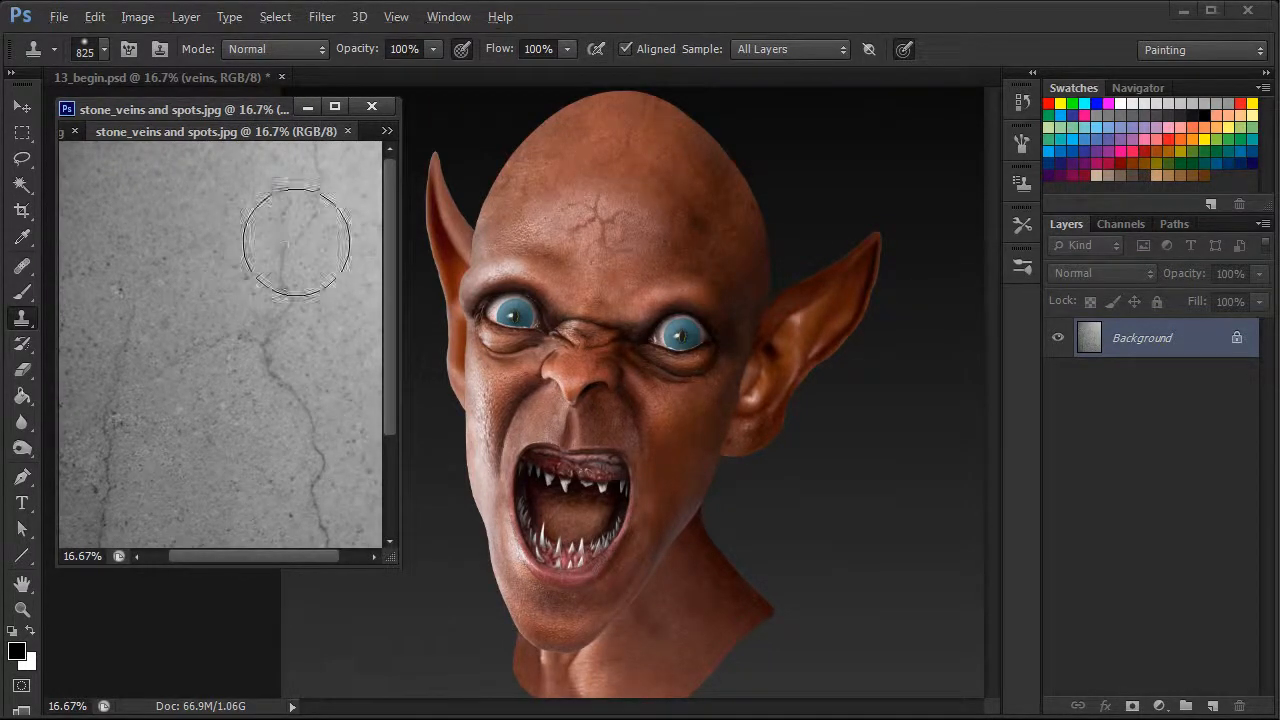
pyautogui.click(662, 411)
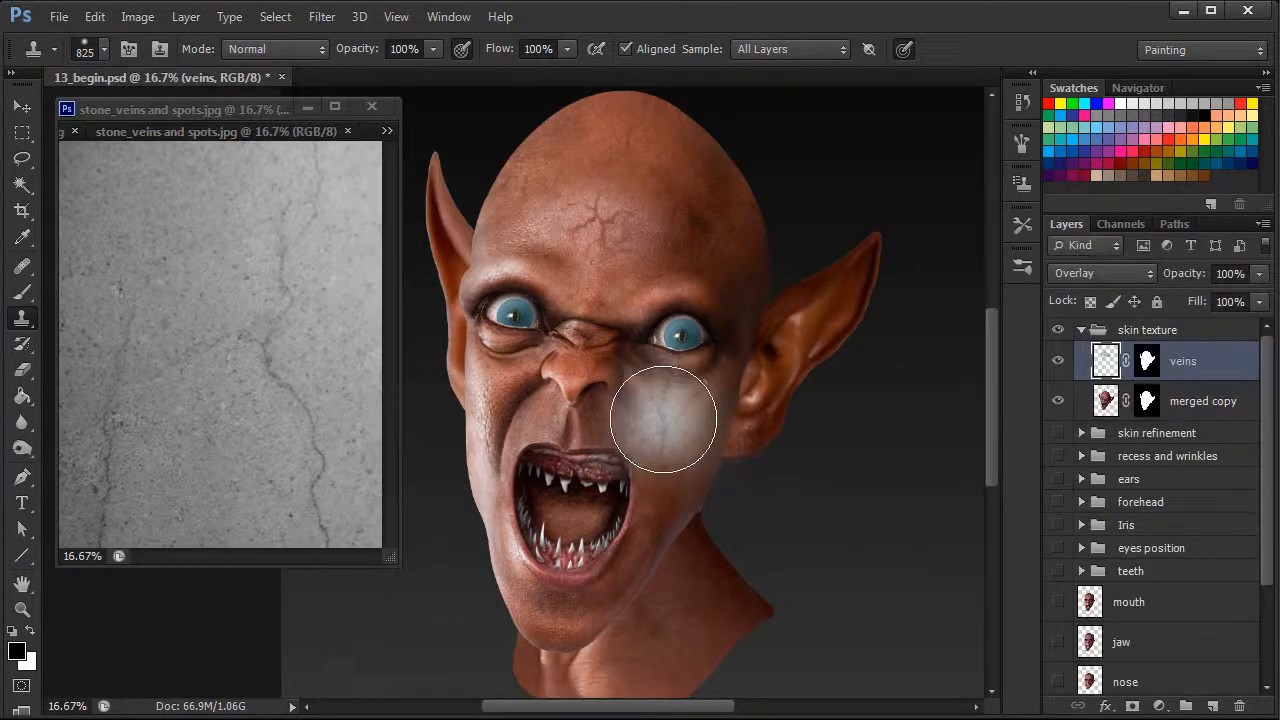
pyautogui.moveTo(665, 451); pyautogui.dragTo(662, 510)
pyautogui.hotkey('ctrl', 'z')
pyautogui.moveTo(740, 560)
pyautogui.mouseDown()
pyautogui.moveTo(720, 614)
pyautogui.moveTo(692, 584)
pyautogui.mouseUp()
pyautogui.hotkey('ctrl', 'z')
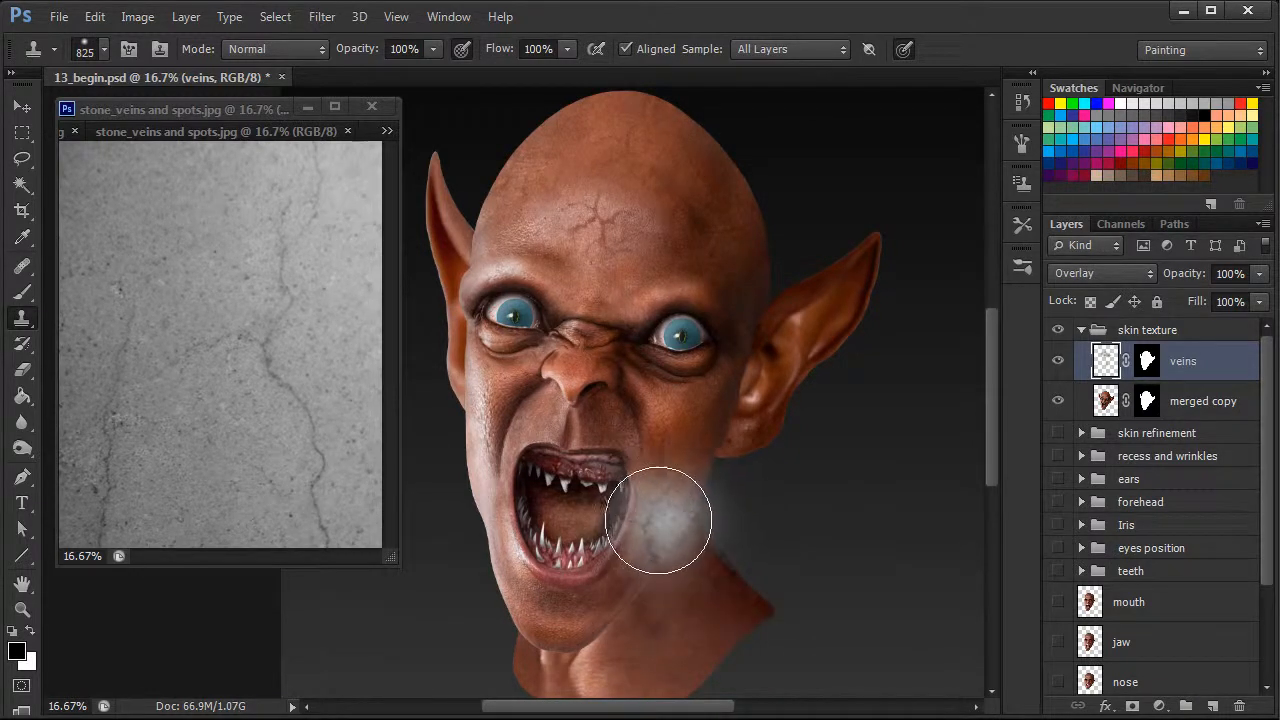
pyautogui.moveTo(663, 520); pyautogui.dragTo(651, 523)
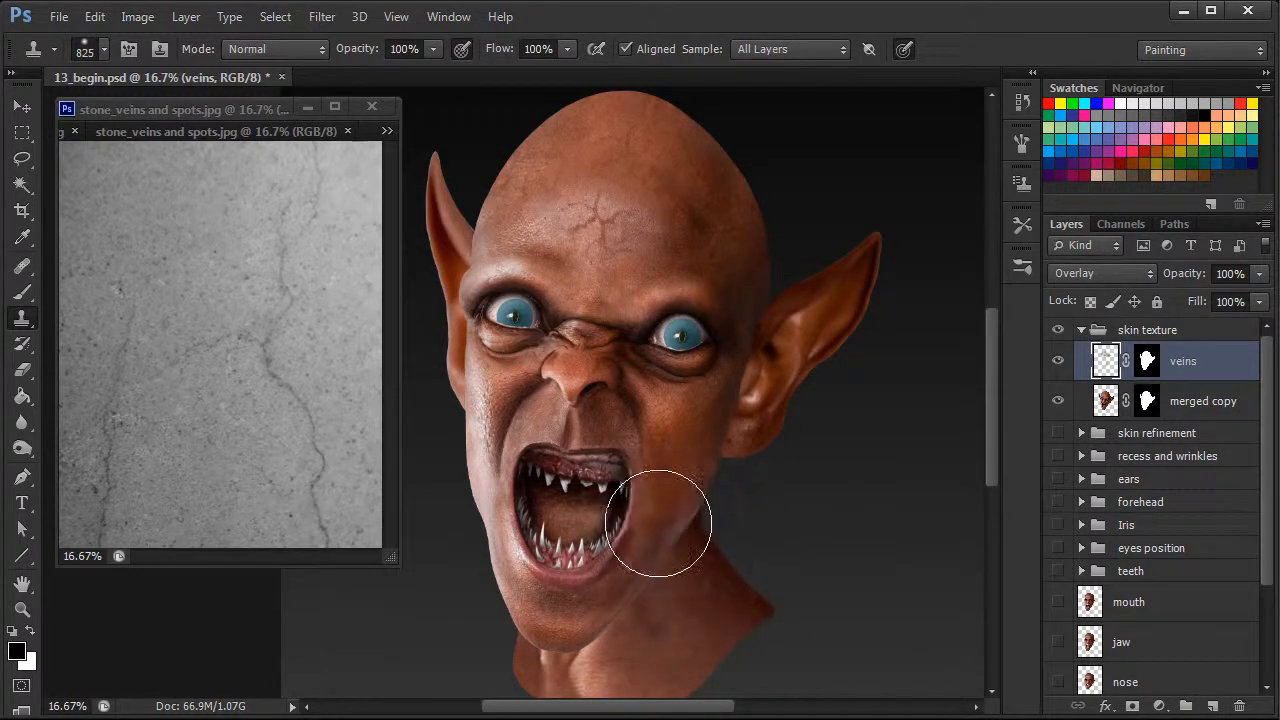
# Sample the dark speckled crack in stone_veins and spots.jpg and clone it onto the chin below the mouth
pyautogui.click(110, 459)
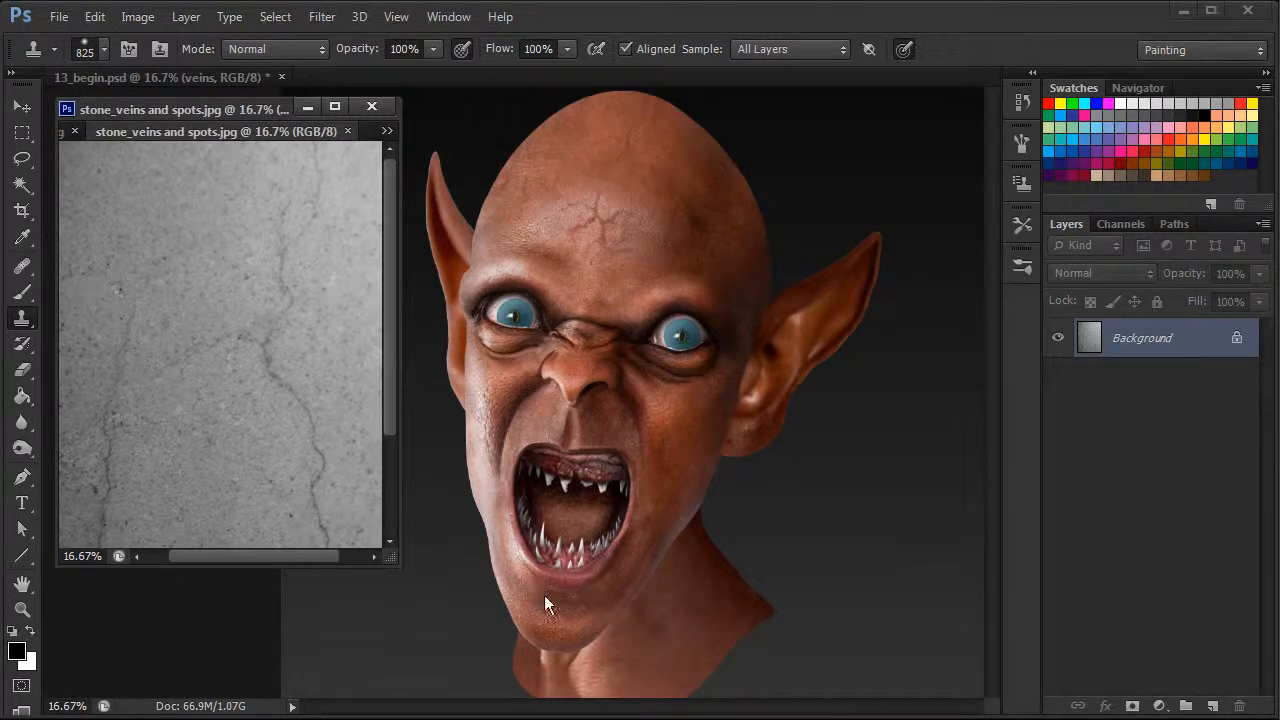
pyautogui.click(534, 581)
pyautogui.moveTo(557, 620); pyautogui.dragTo(559, 617)
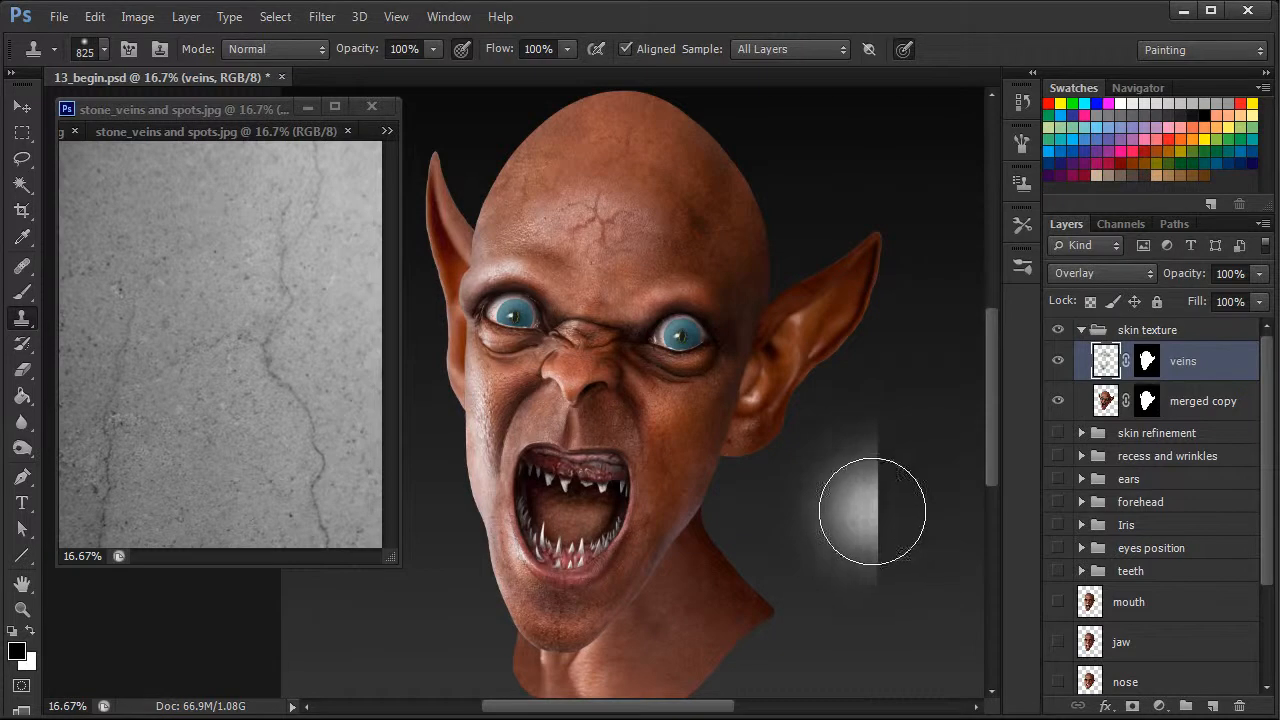
# Sample the middle of the long crack in stone_veins and spots.jpg and clone it onto the large ear
pyautogui.click(286, 371)
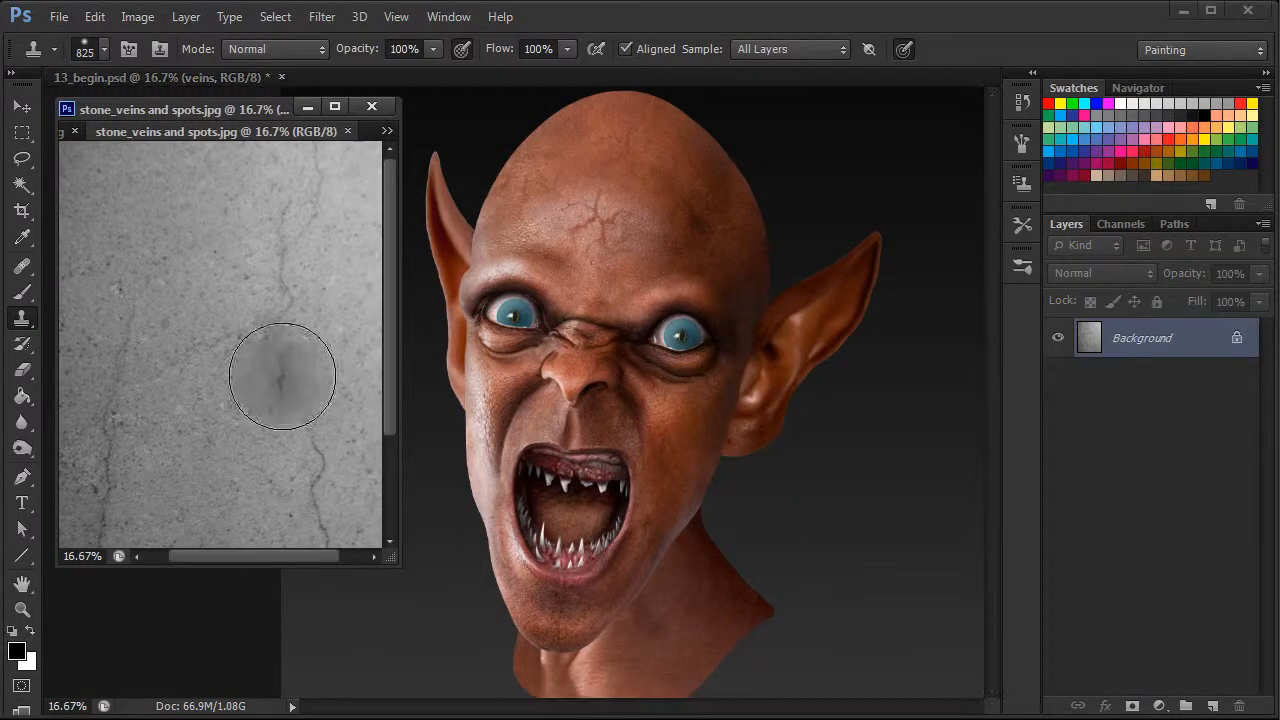
pyautogui.moveTo(385, 398); pyautogui.dragTo(390, 458)
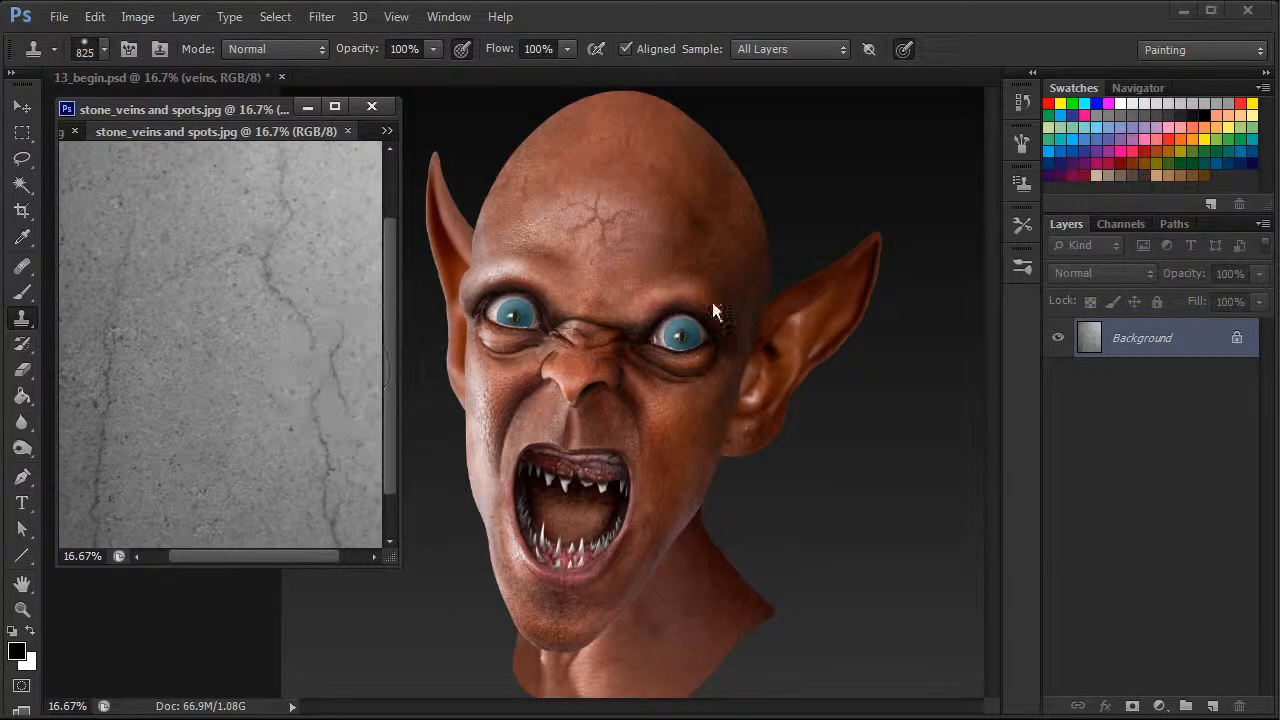
pyautogui.click(799, 338)
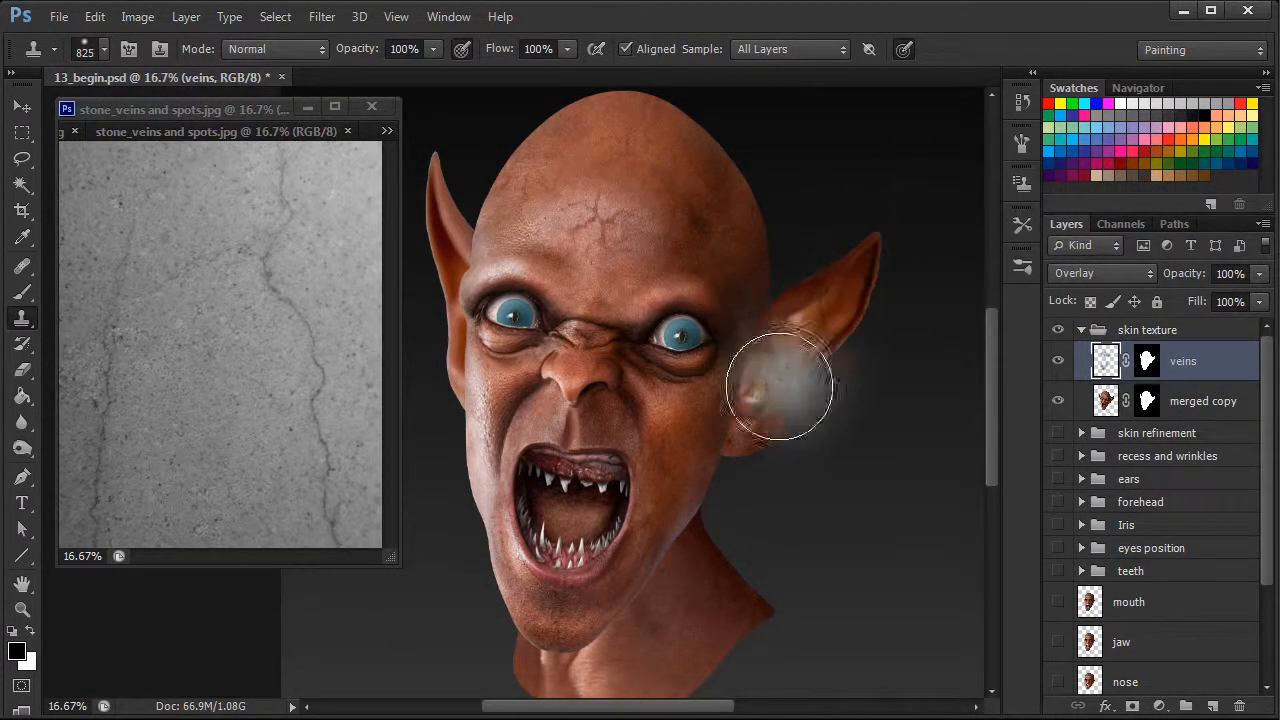
pyautogui.moveTo(770, 382); pyautogui.dragTo(775, 378)
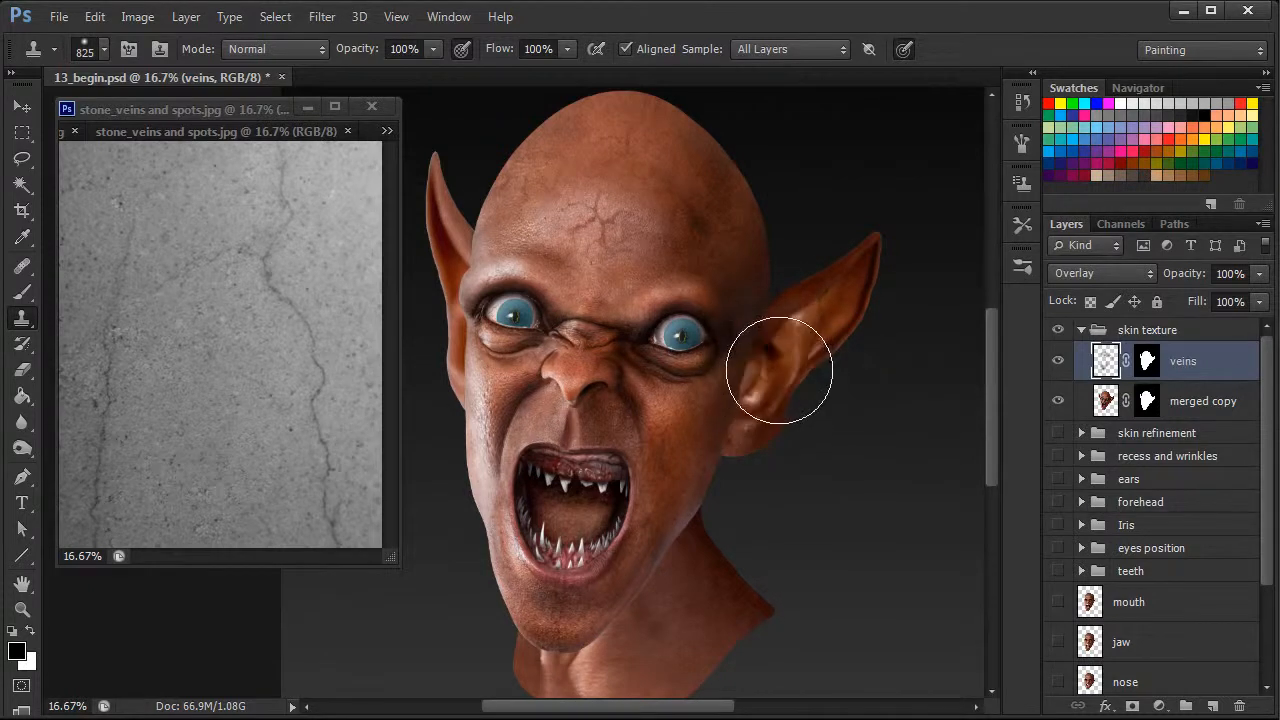
# Switch the texture source back to stone_veins.jpg, sample its cracks, and clone them onto the large ear
pyautogui.click(389, 130)
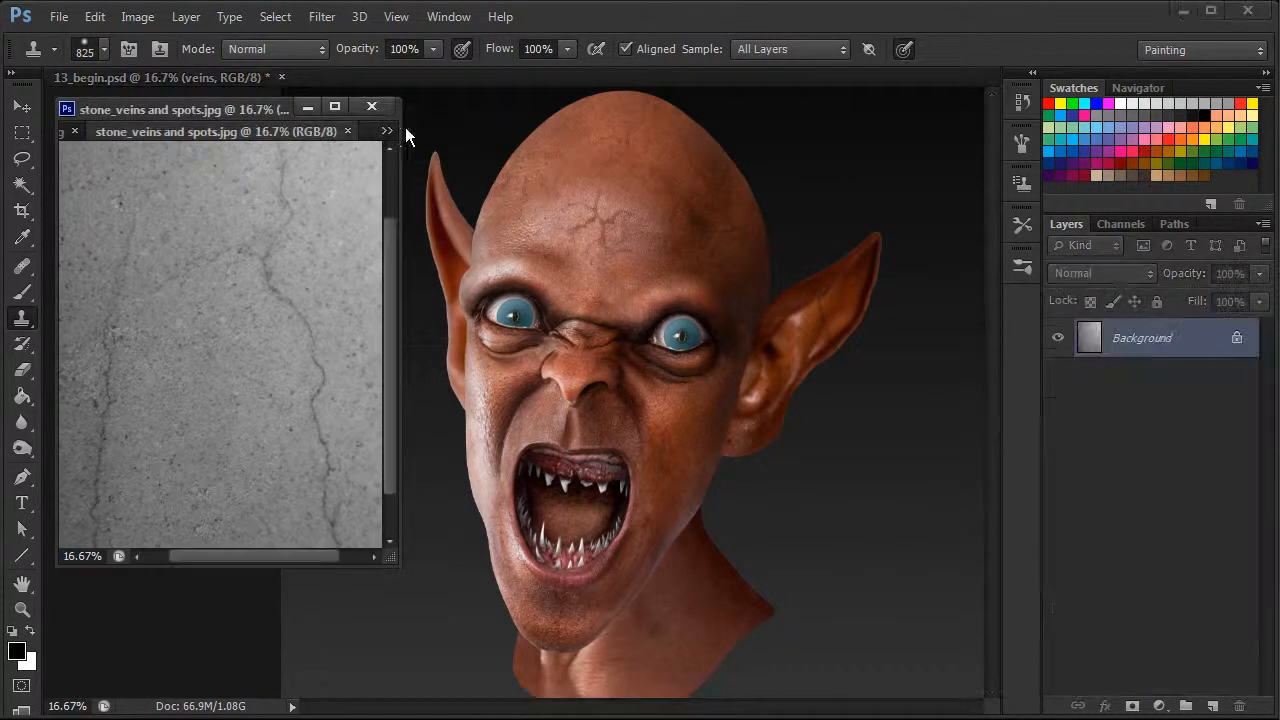
pyautogui.click(389, 130)
pyautogui.click(446, 202)
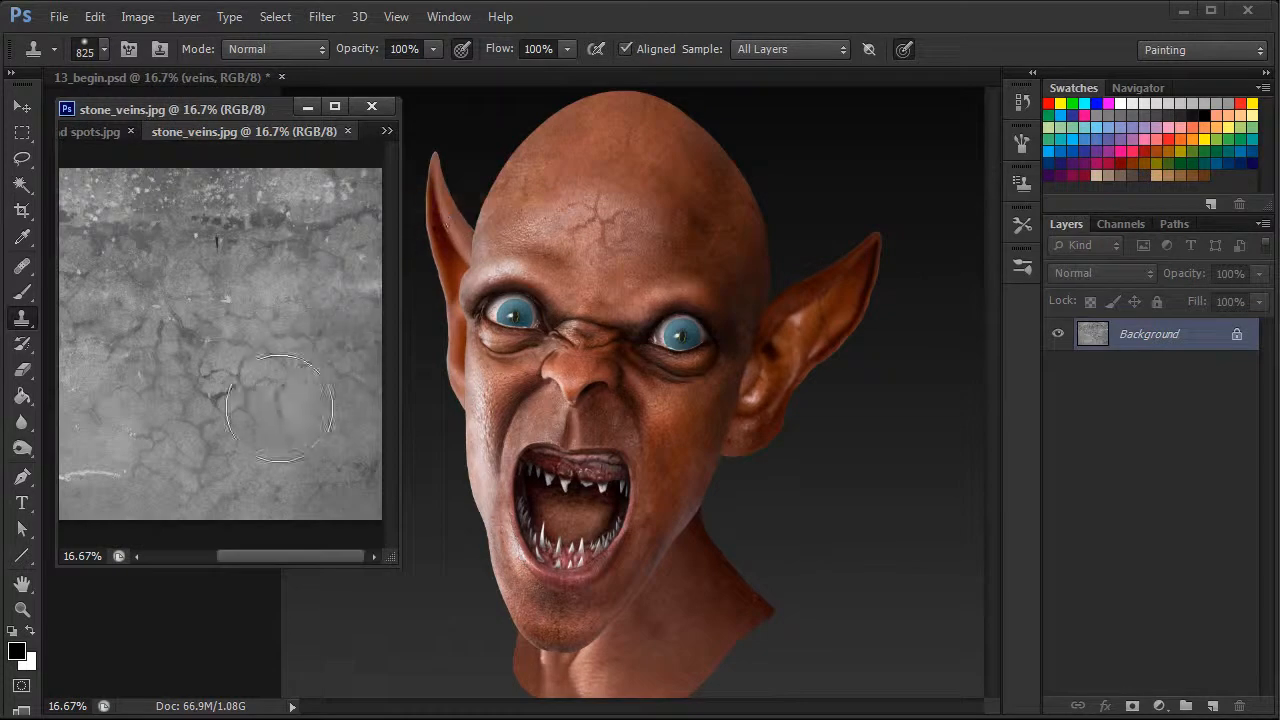
pyautogui.keyDown('alt'); pyautogui.click(174, 322); pyautogui.keyUp('alt')
pyautogui.click(792, 330)
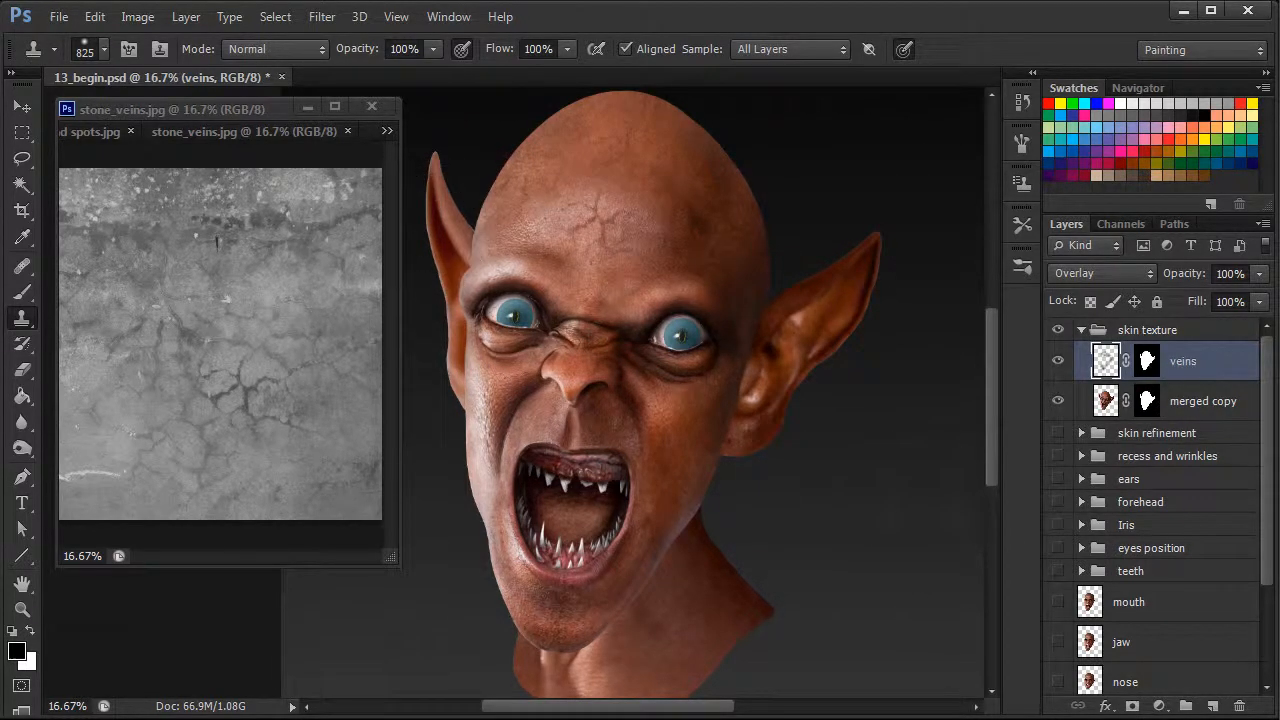
# Sample the branching cracks in stone_veins.jpg and clone them onto the narrow ear
pyautogui.moveTo(592, 712); pyautogui.dragTo(578, 712)
pyautogui.click(285, 338)
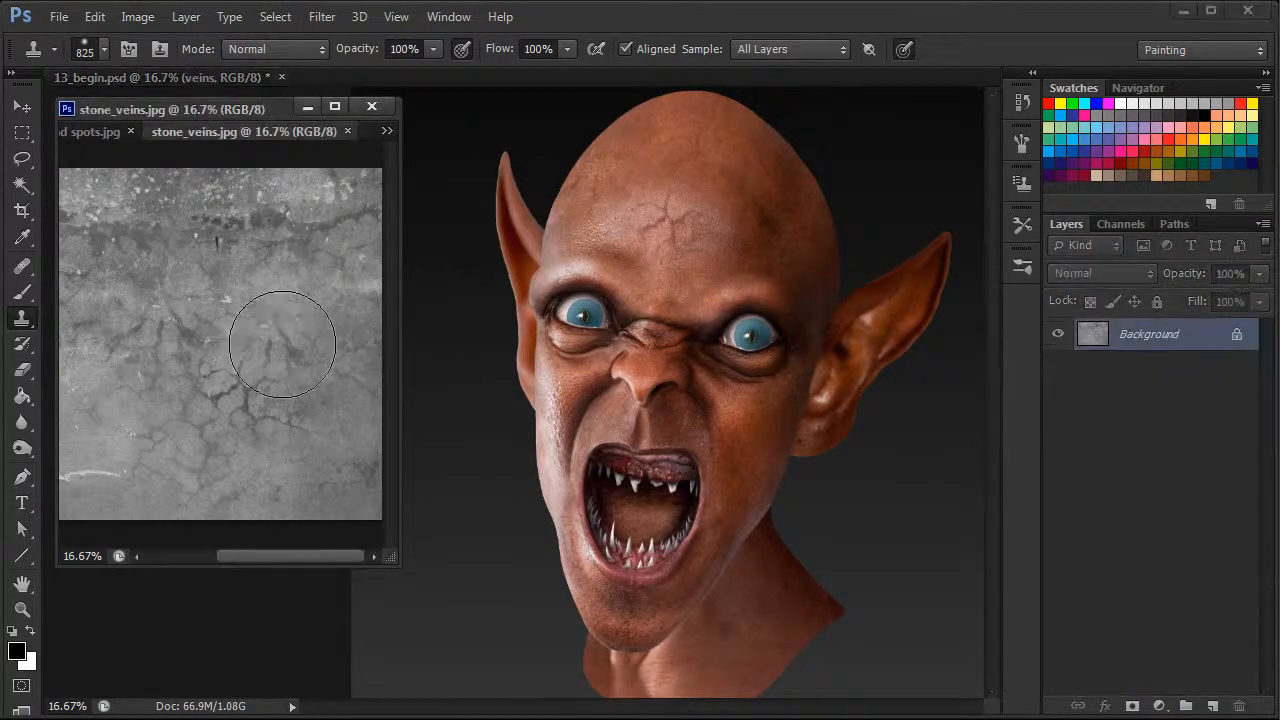
pyautogui.click(500, 229)
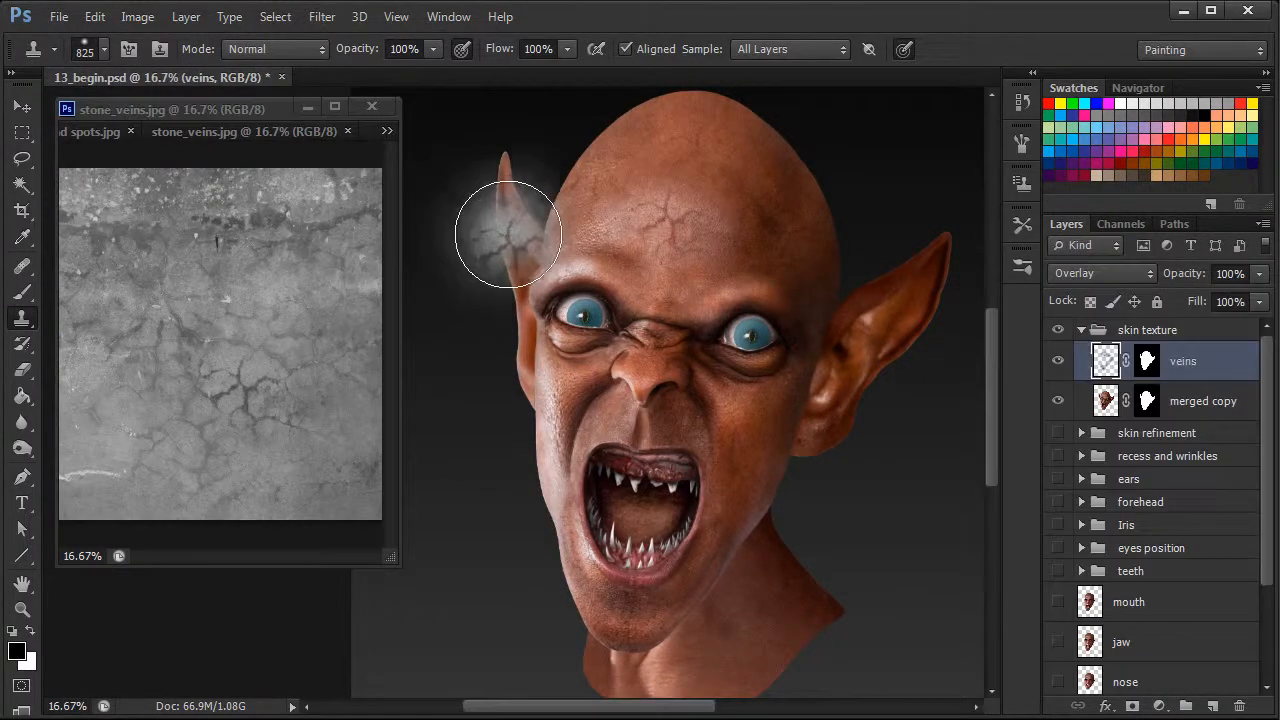
# Create a layer named "pitted skin" above the veins layer, in Overlay mode with a copy of the veins layer's mask
pyautogui.click(1214, 705)
pyautogui.click(1147, 401)
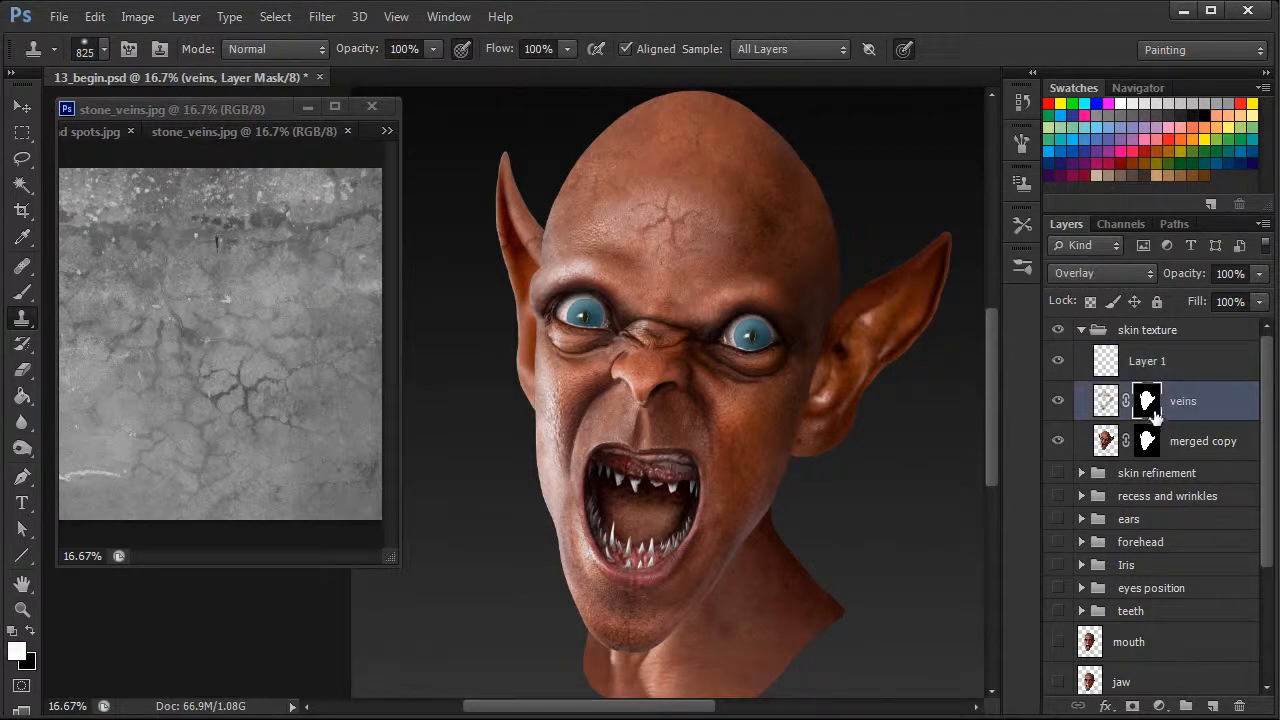
pyautogui.moveTo(1146, 410); pyautogui.dragTo(1163, 365)
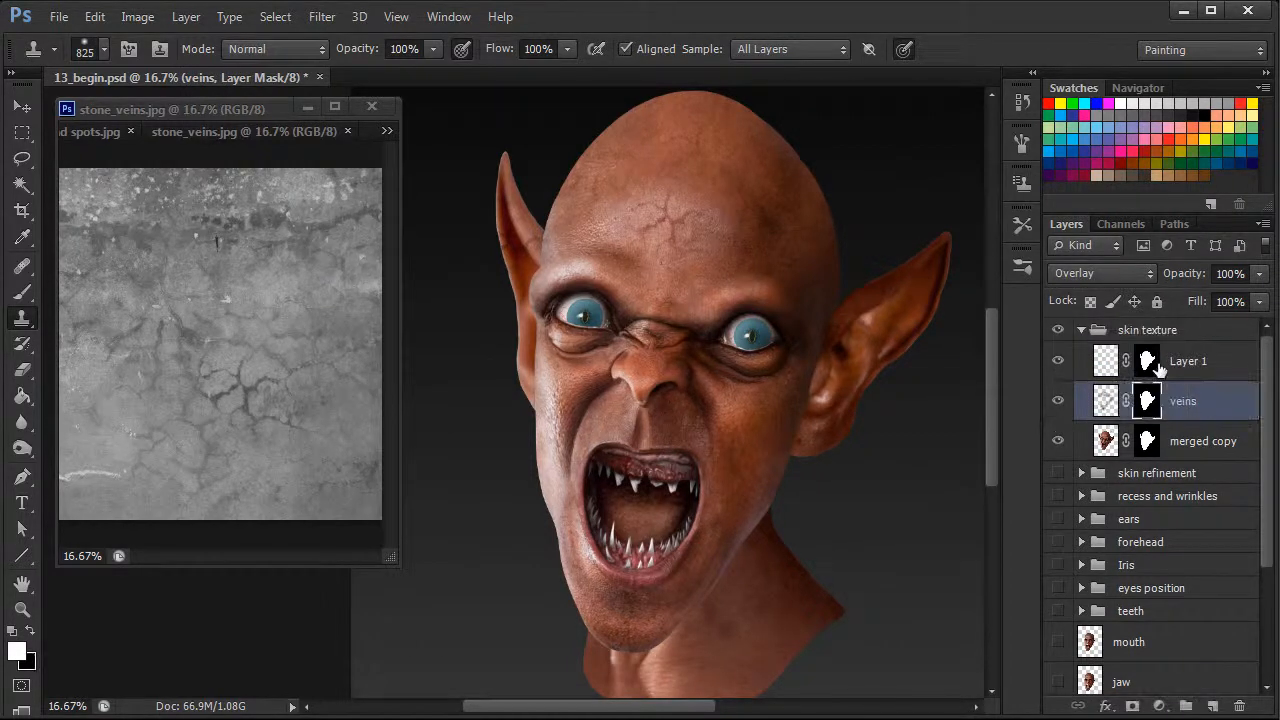
pyautogui.click(1192, 368)
pyautogui.click(1118, 273)
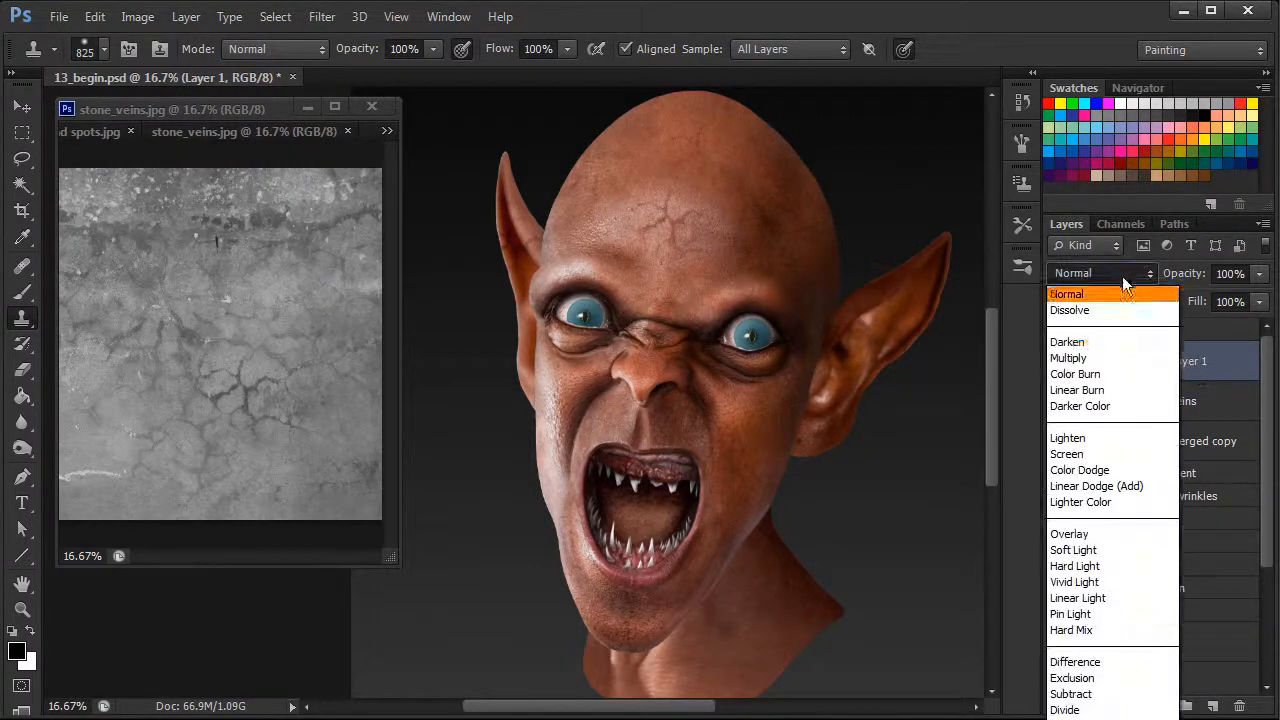
pyautogui.click(1105, 535)
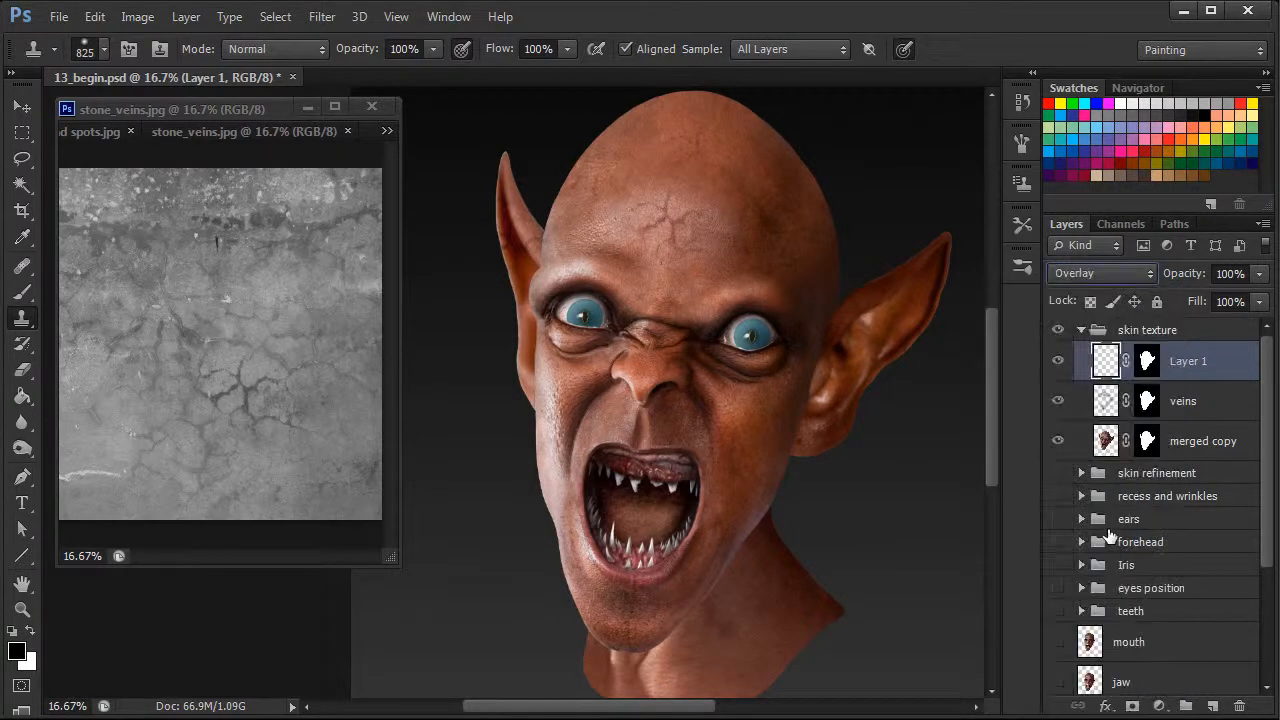
pyautogui.doubleClick(1192, 362)
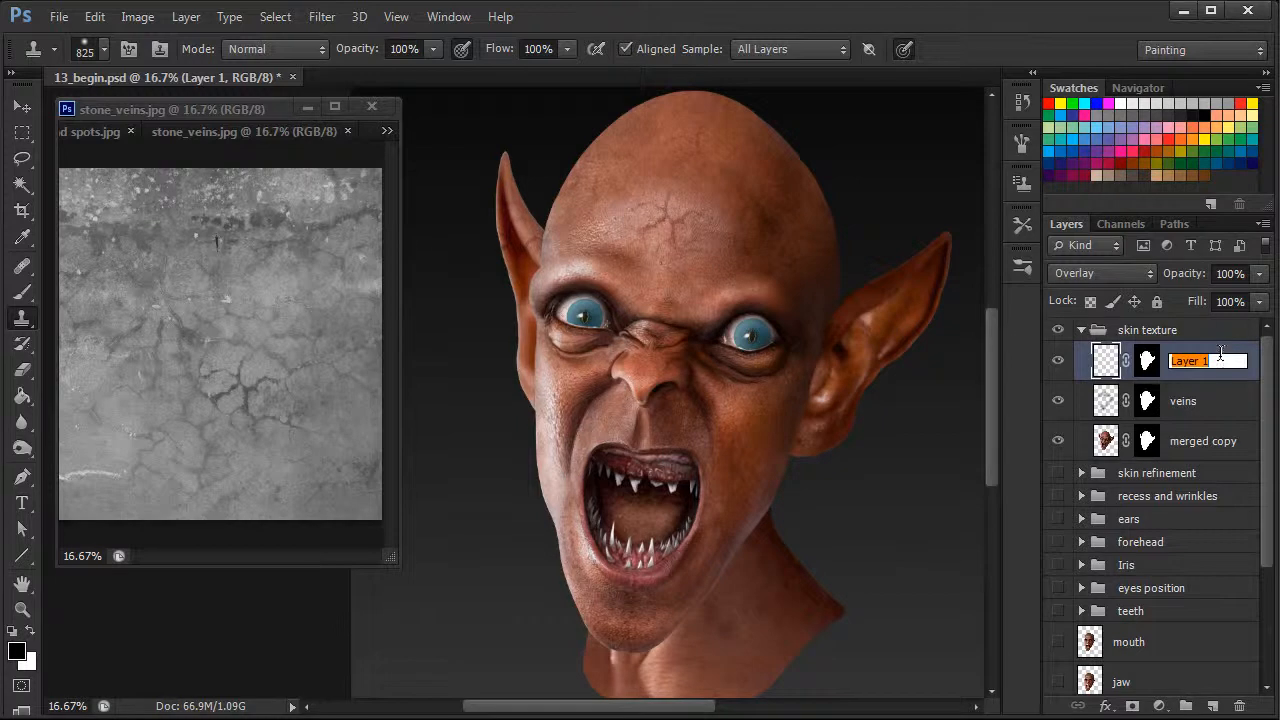
pyautogui.write('pitted skin')
pyautogui.press('Return')
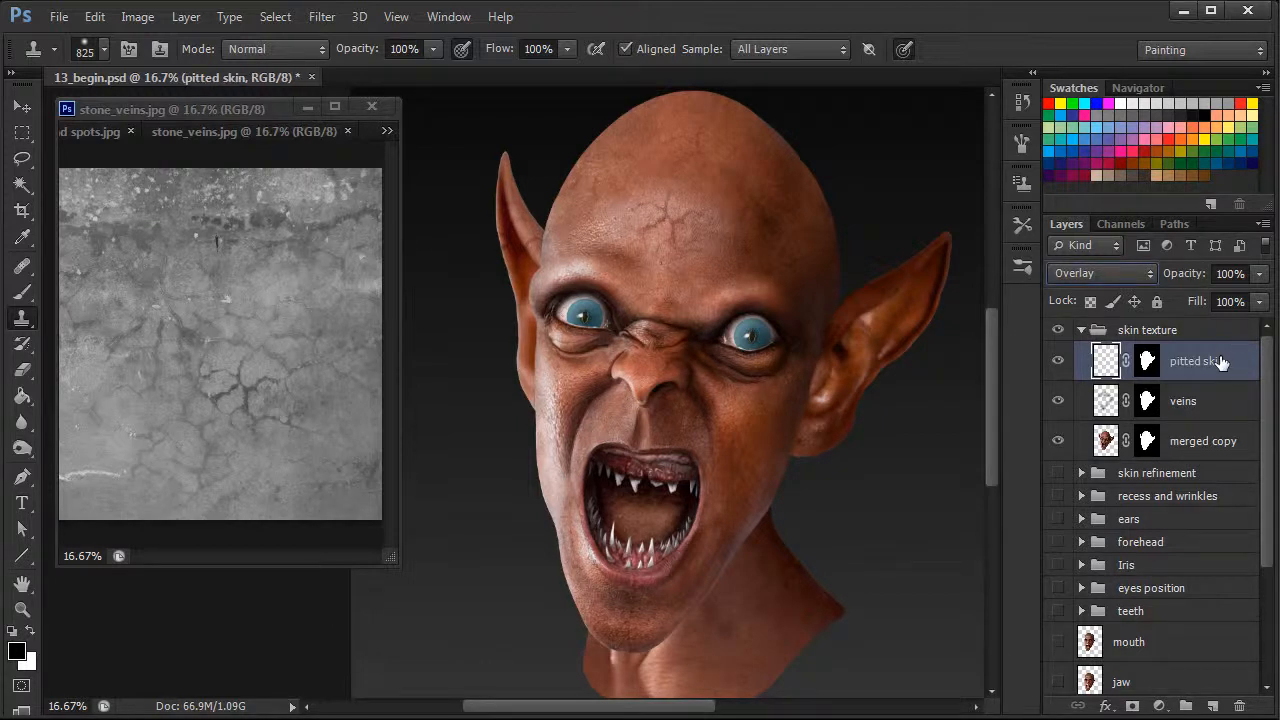
# Switch the texture source to pitted skin.jpg and enlarge and reposition its window to show more of the stone beside the head
pyautogui.click(389, 129)
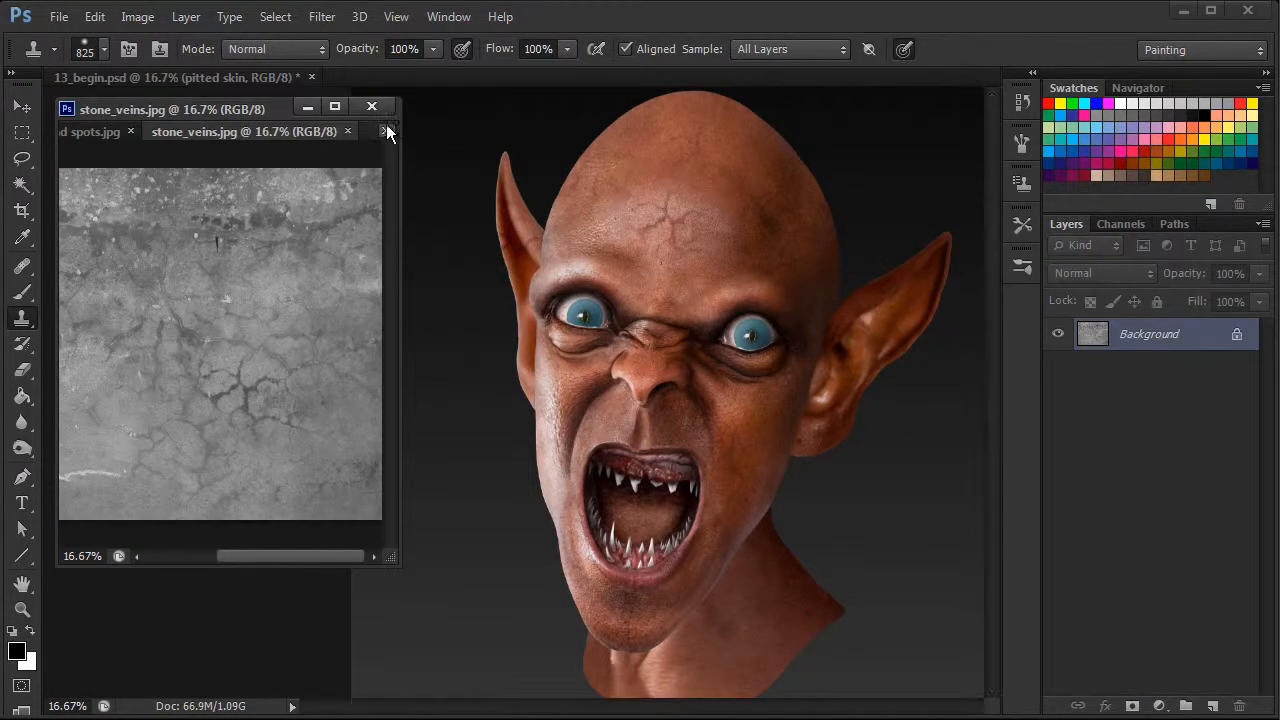
pyautogui.click(389, 127)
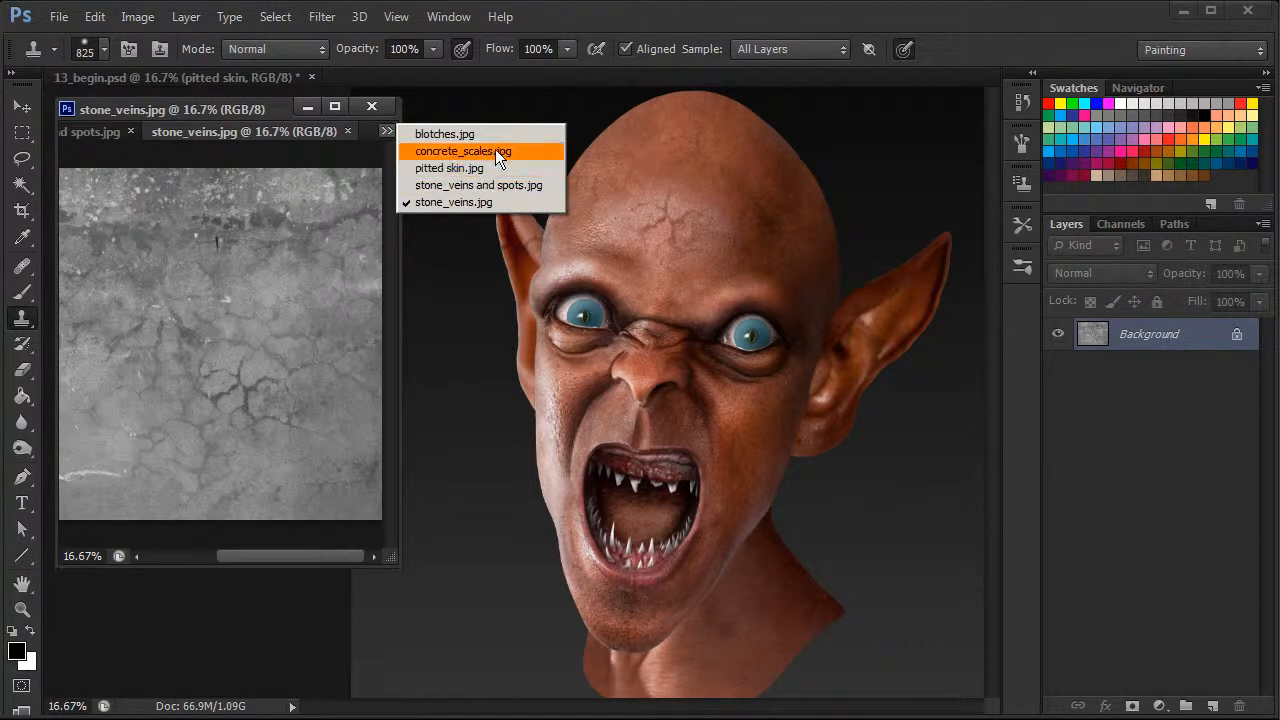
pyautogui.click(478, 168)
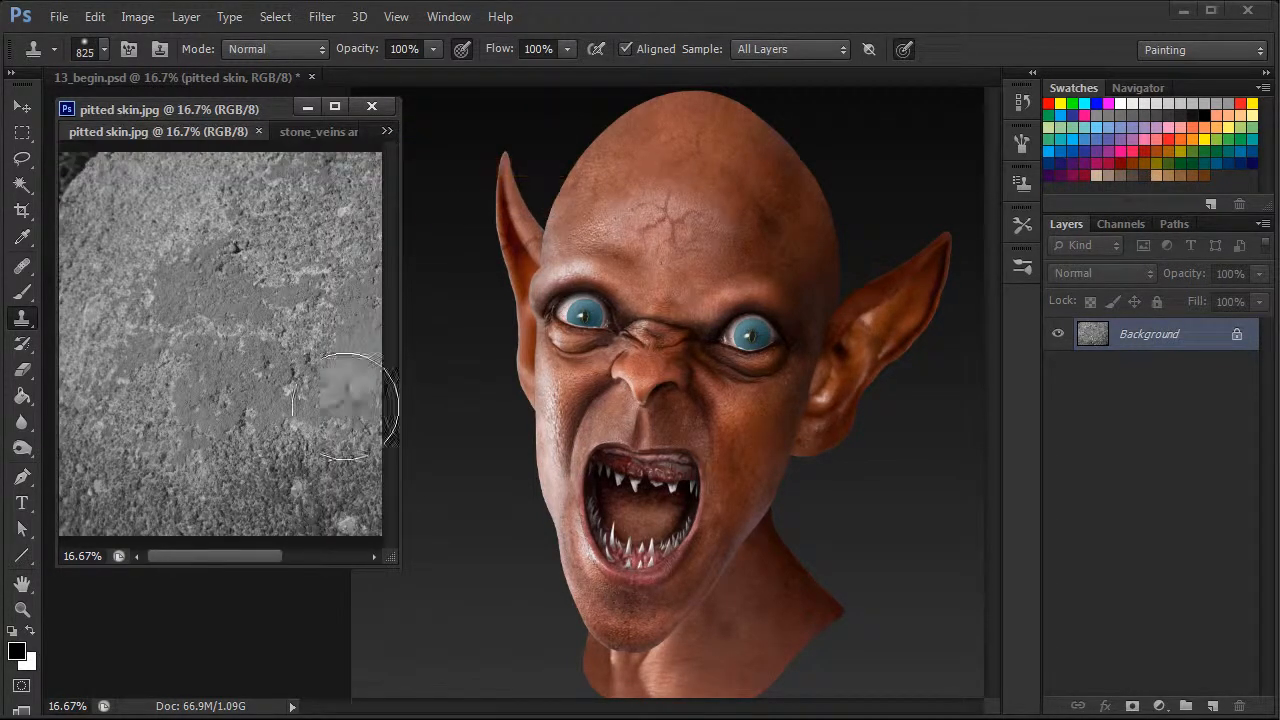
pyautogui.moveTo(388, 553); pyautogui.dragTo(489, 594)
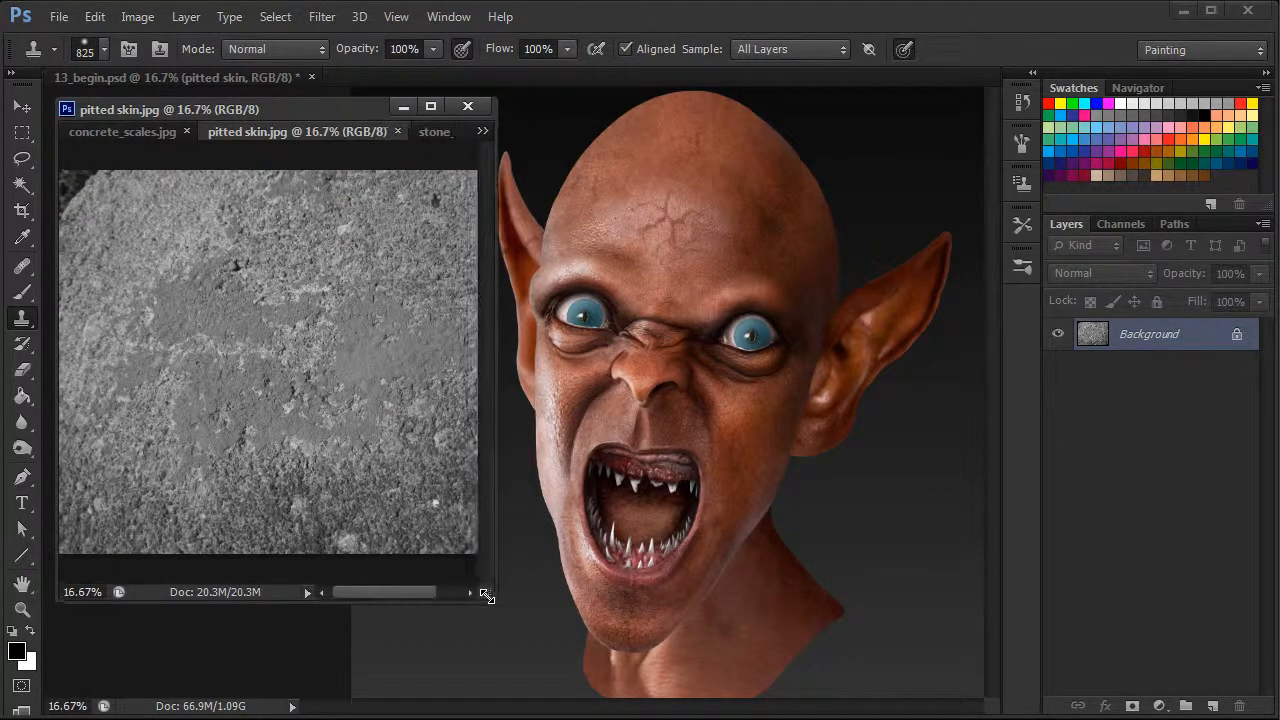
pyautogui.moveTo(386, 588); pyautogui.dragTo(402, 591)
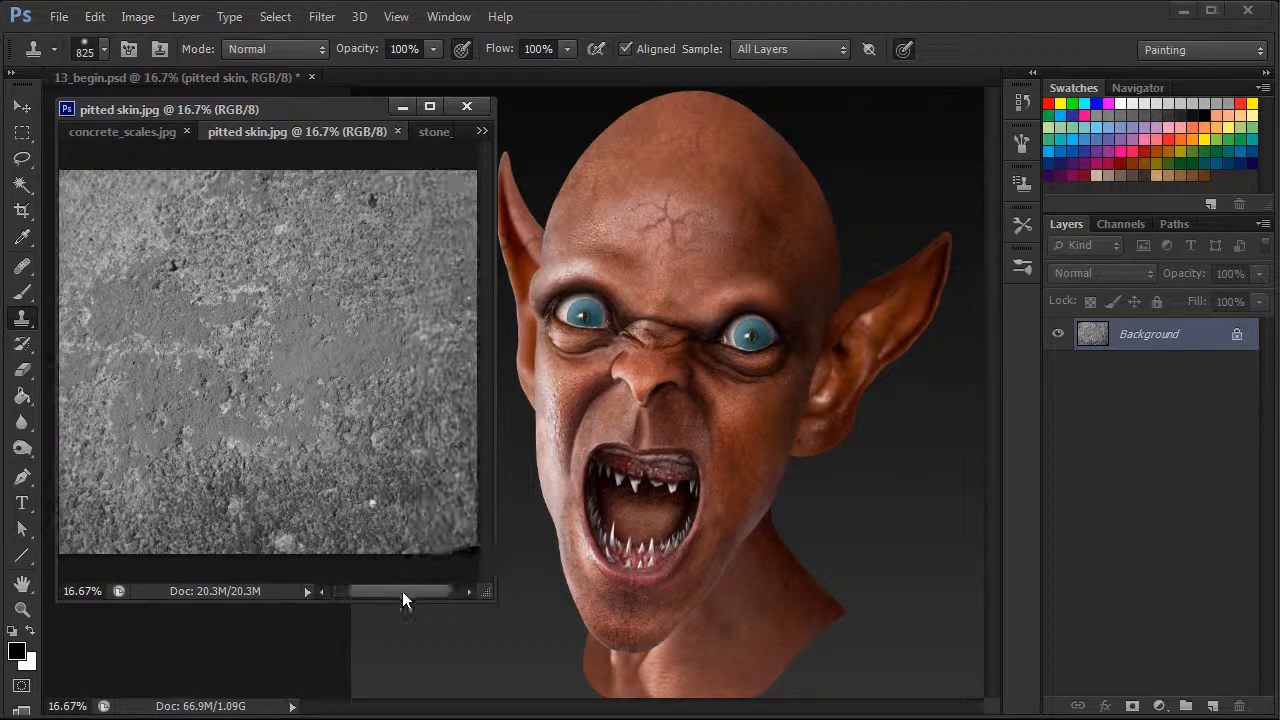
pyautogui.moveTo(482, 592); pyautogui.dragTo(466, 607)
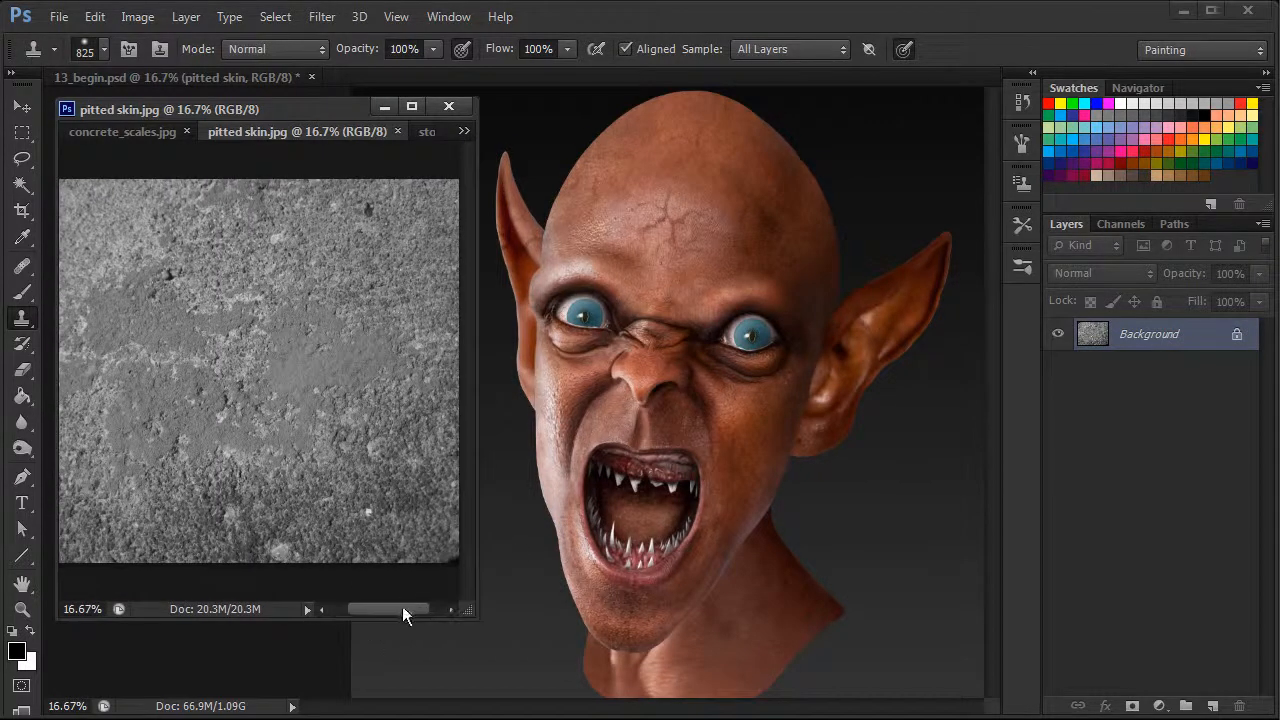
pyautogui.moveTo(303, 108)
pyautogui.mouseDown()
pyautogui.moveTo(272, 101)
pyautogui.moveTo(295, 96)
pyautogui.mouseUp()
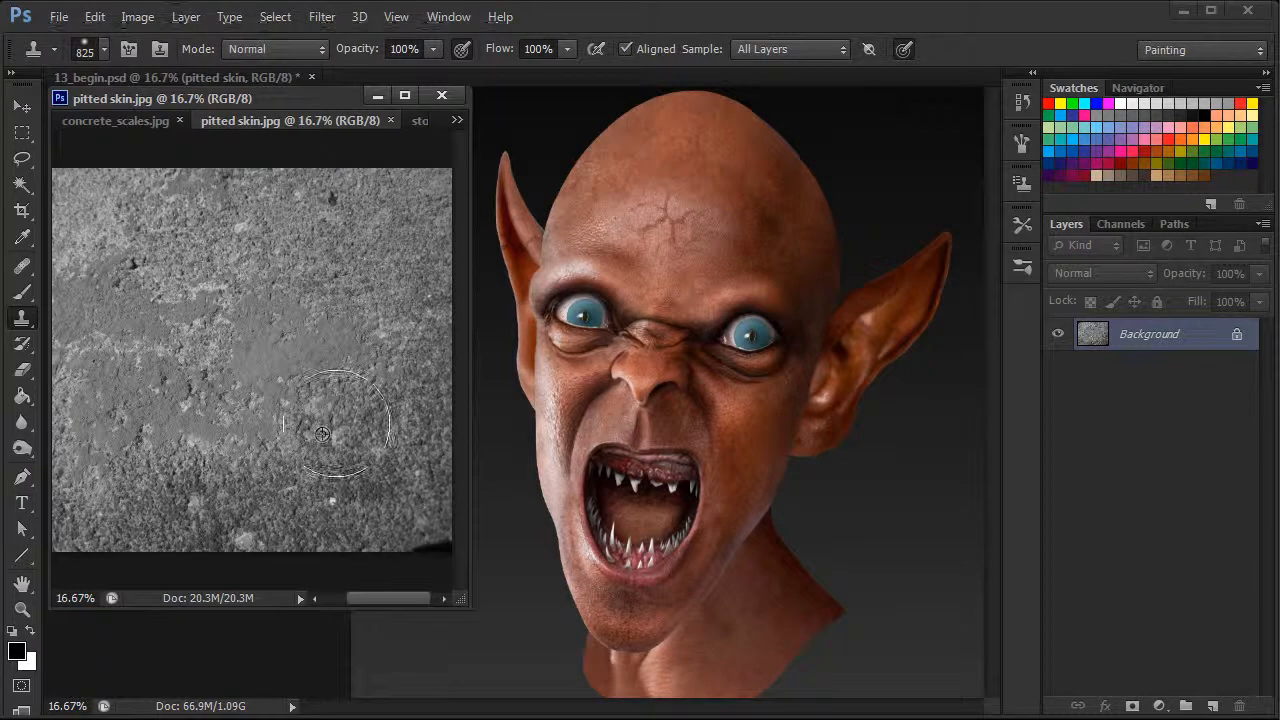
# Sample the rough lower area of pitted skin.jpg and clone its pits across the forehead on the pitted skin layer
pyautogui.moveTo(744, 267)
pyautogui.mouseDown()
pyautogui.moveTo(661, 343)
pyautogui.moveTo(682, 288)
pyautogui.mouseUp()
pyautogui.moveTo(815, 210)
pyautogui.mouseDown()
pyautogui.moveTo(847, 211)
pyautogui.moveTo(763, 214)
pyautogui.moveTo(663, 166)
pyautogui.moveTo(674, 149)
pyautogui.moveTo(640, 170)
pyautogui.moveTo(663, 177)
pyautogui.moveTo(648, 170)
pyautogui.mouseUp()
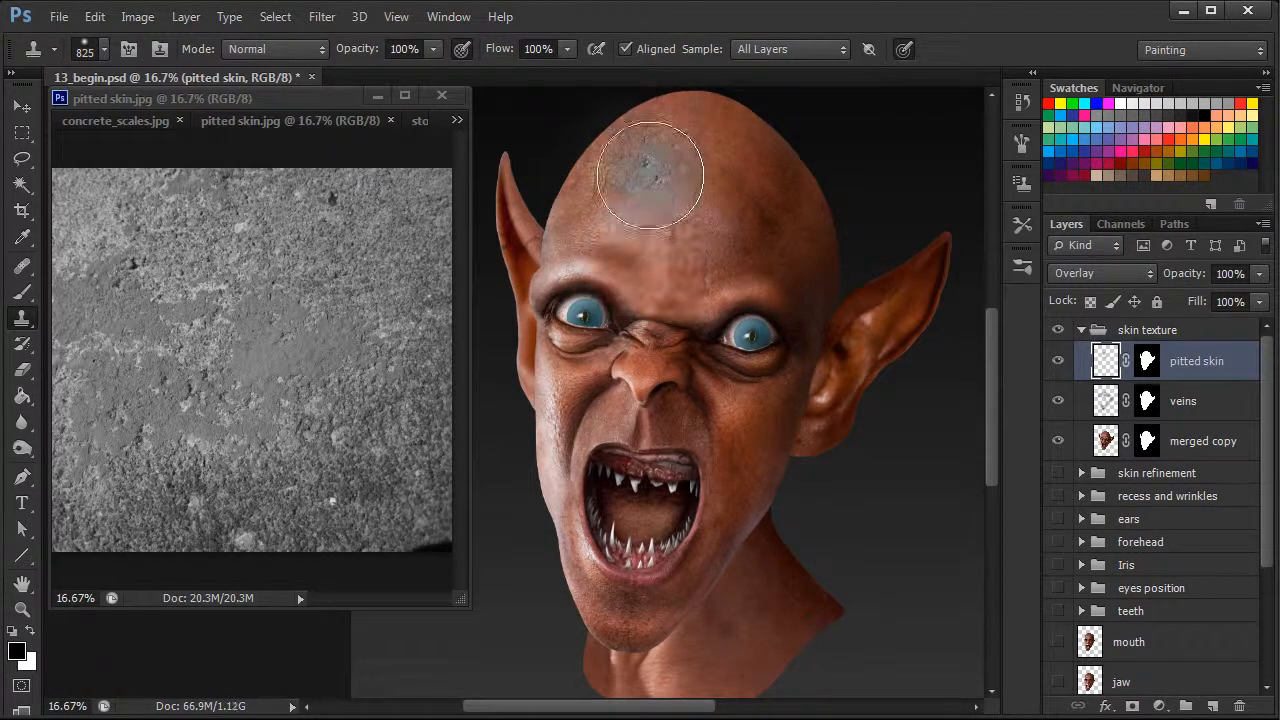
pyautogui.moveTo(740, 190)
pyautogui.mouseDown()
pyautogui.moveTo(680, 150)
pyautogui.moveTo(591, 220)
pyautogui.moveTo(615, 212)
pyautogui.moveTo(596, 240)
pyautogui.mouseUp()
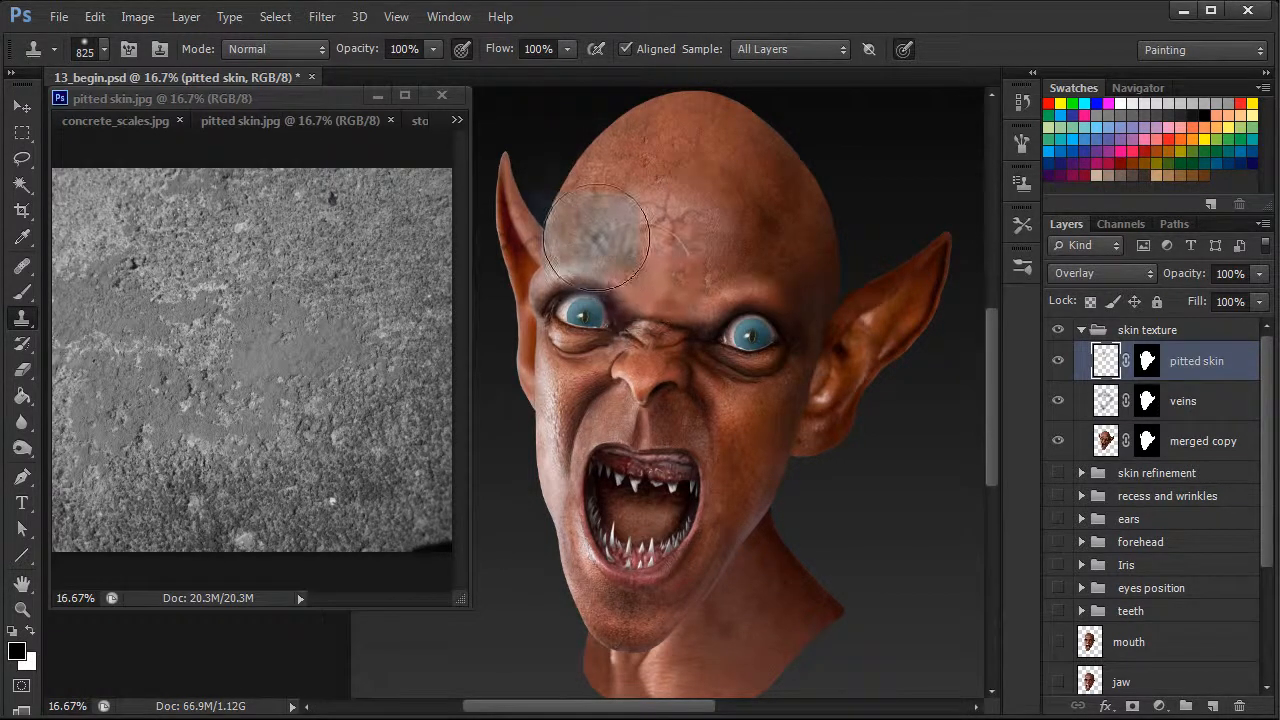
pyautogui.moveTo(866, 286); pyautogui.dragTo(825, 315)
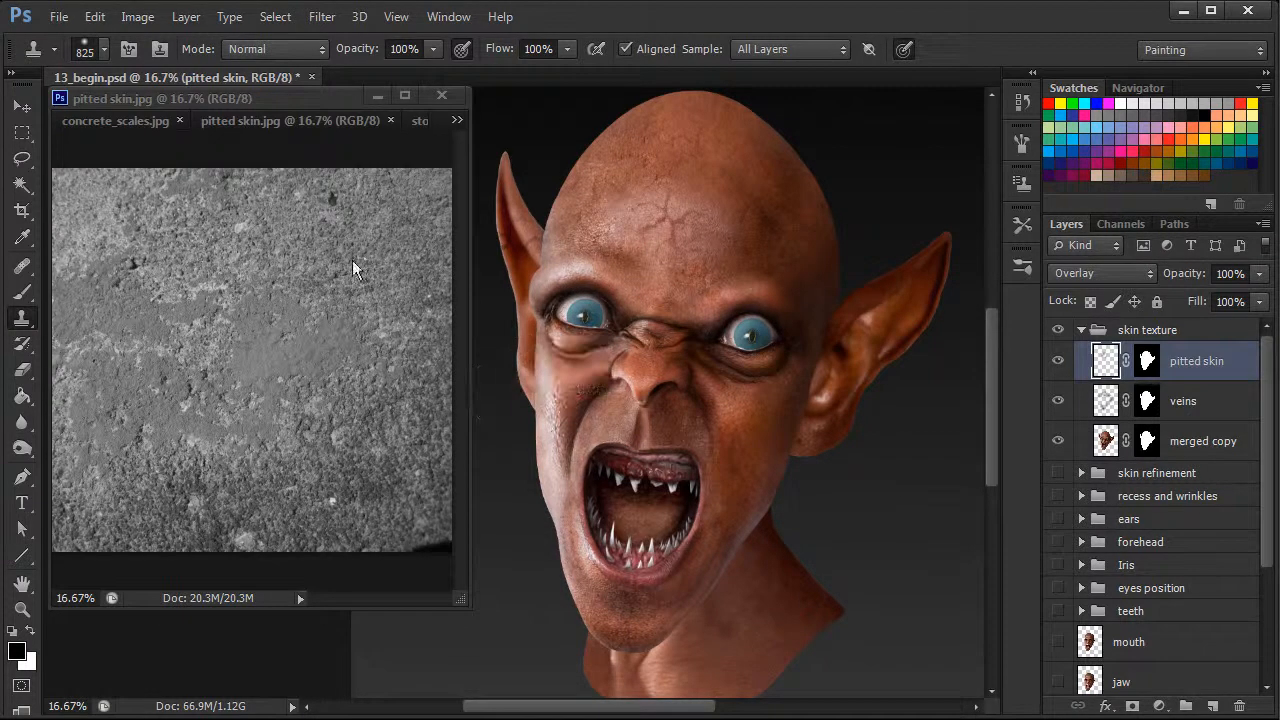
# Sample the middle of pitted skin.jpg and clone its pits onto both cheeks of the creature
pyautogui.click(308, 259)
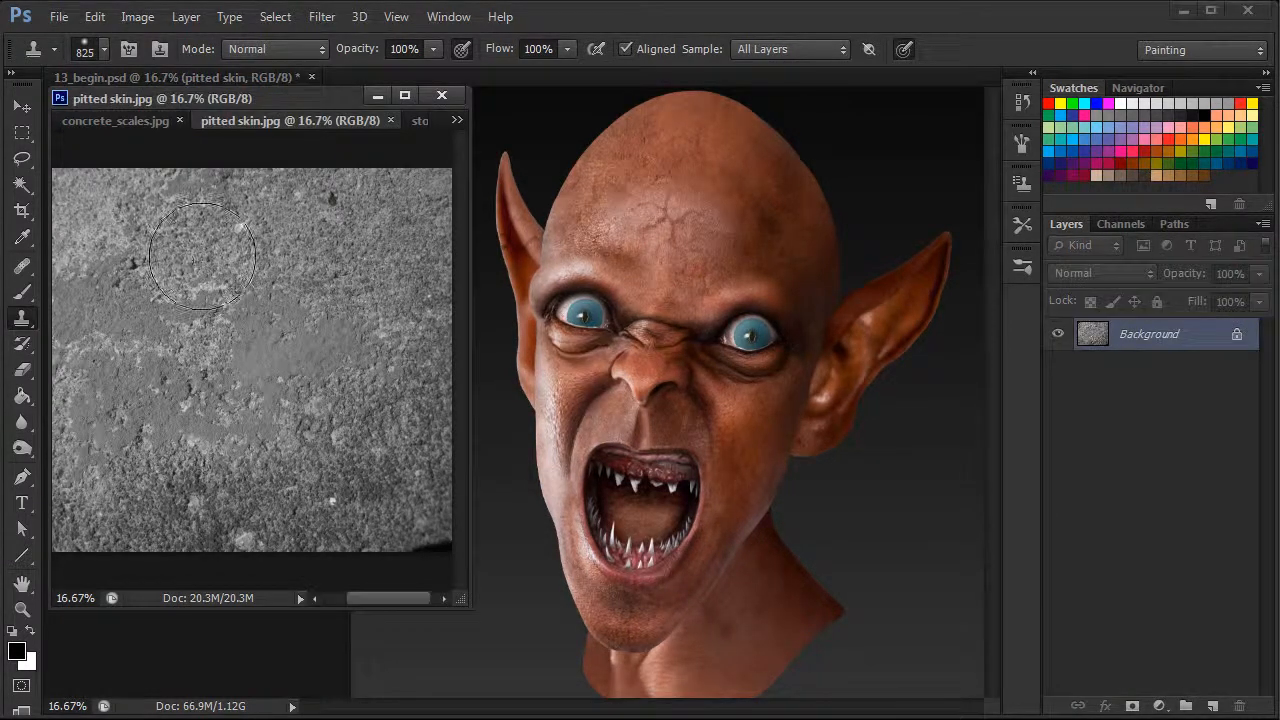
pyautogui.keyDown('alt'); pyautogui.click(268, 313); pyautogui.keyUp('alt')
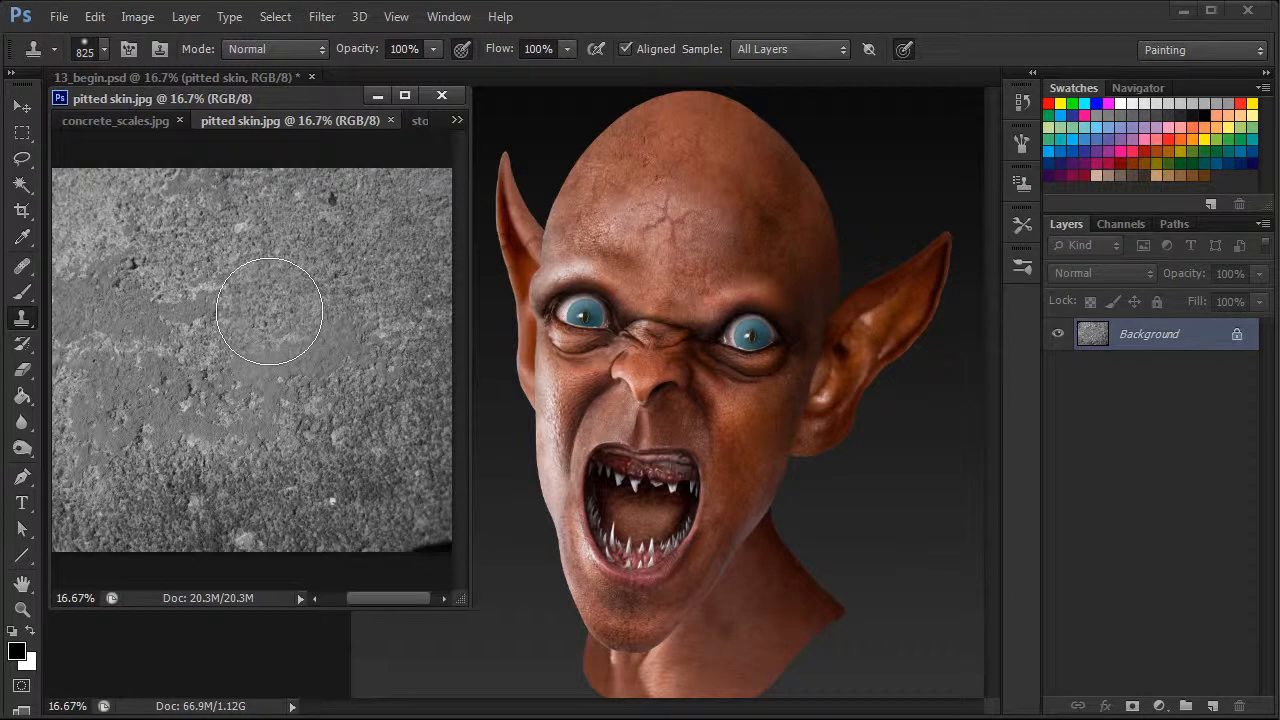
pyautogui.click(753, 400)
pyautogui.moveTo(753, 420); pyautogui.dragTo(754, 420)
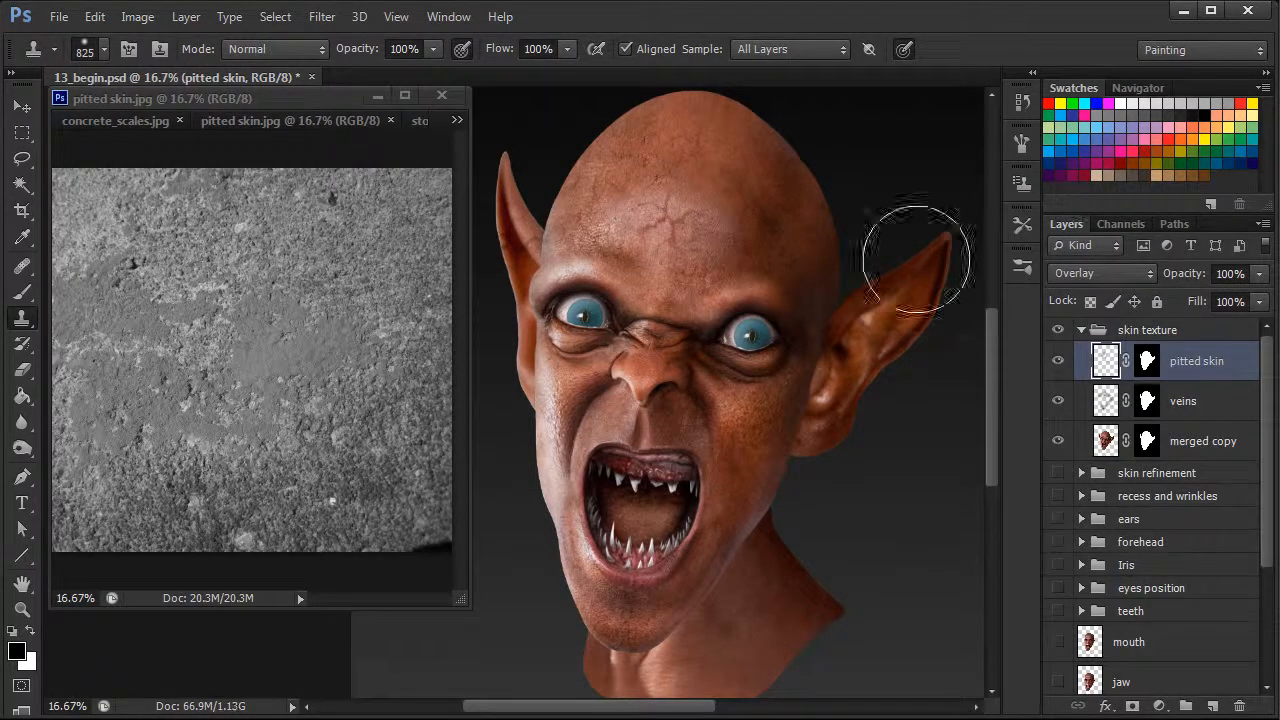
pyautogui.click(691, 480)
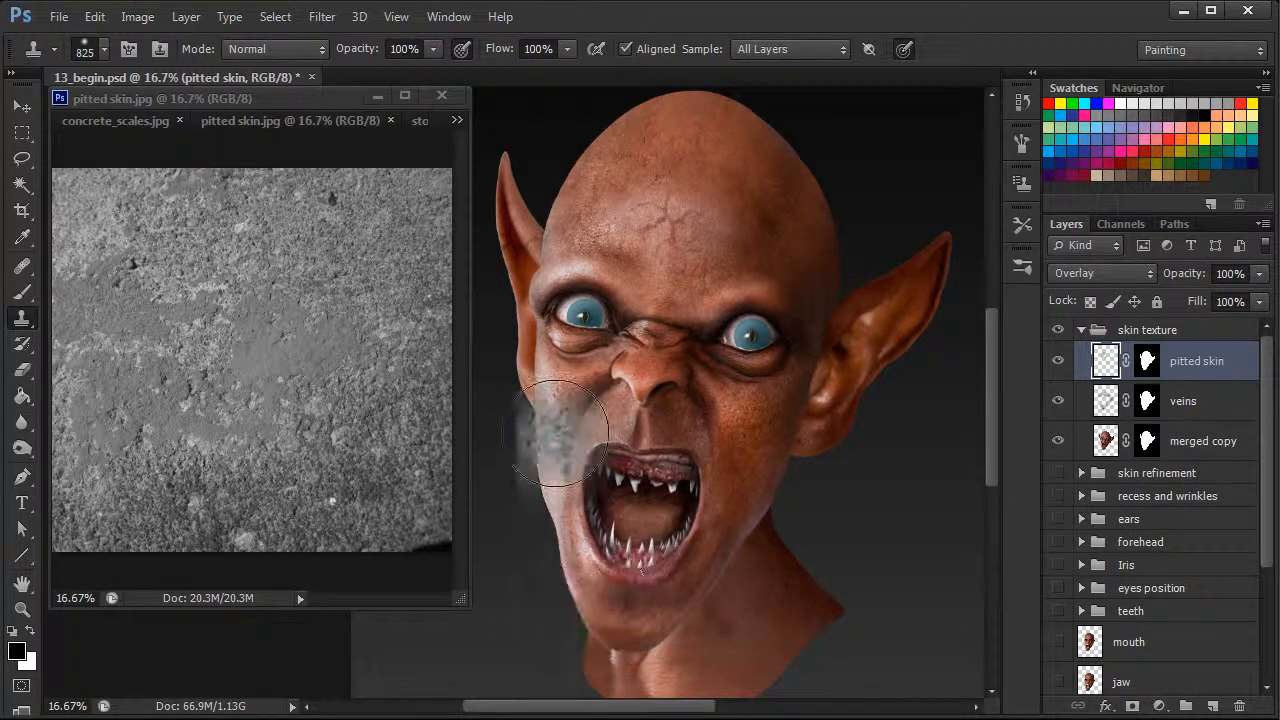
pyautogui.moveTo(565, 418)
pyautogui.mouseDown()
pyautogui.moveTo(676, 379)
pyautogui.moveTo(572, 398)
pyautogui.mouseUp()
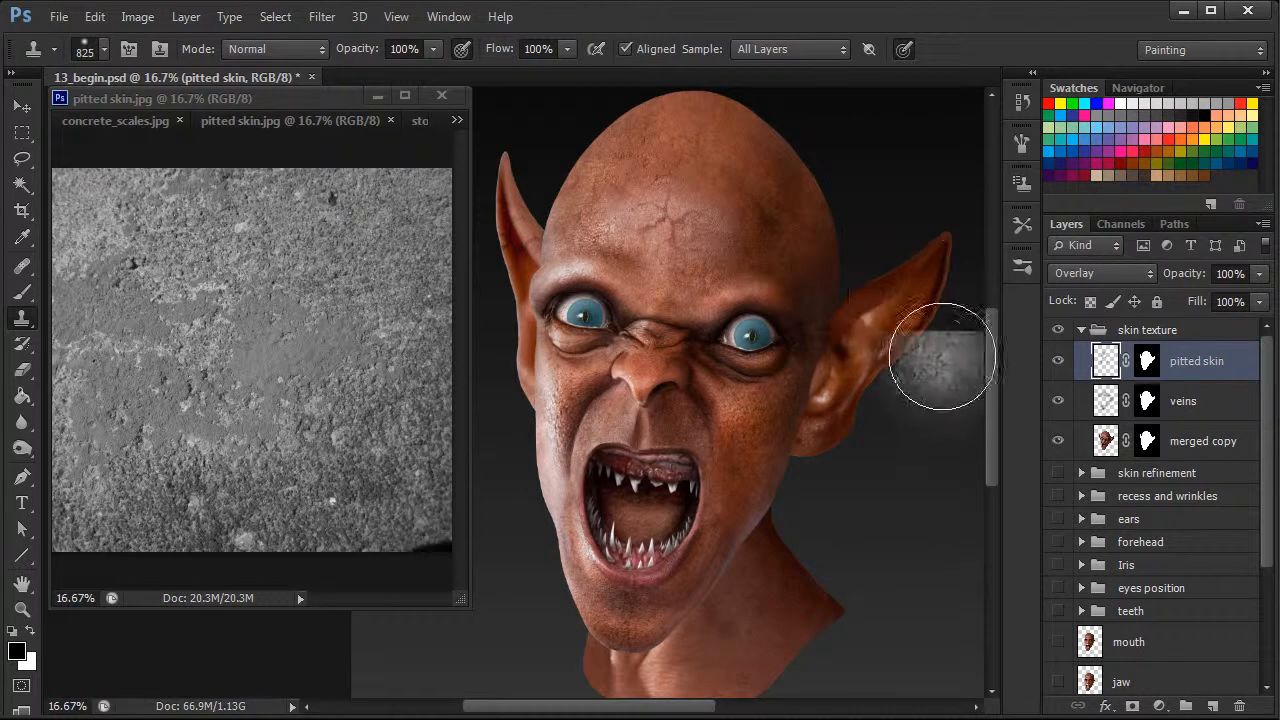
pyautogui.moveTo(923, 366); pyautogui.dragTo(846, 282)
# Sample the upper area of pitted skin.jpg, clone it onto the upper side of the forehead, and set the layer's opacity to 75%
pyautogui.keyDown('alt'); pyautogui.click(343, 253); pyautogui.keyUp('alt')
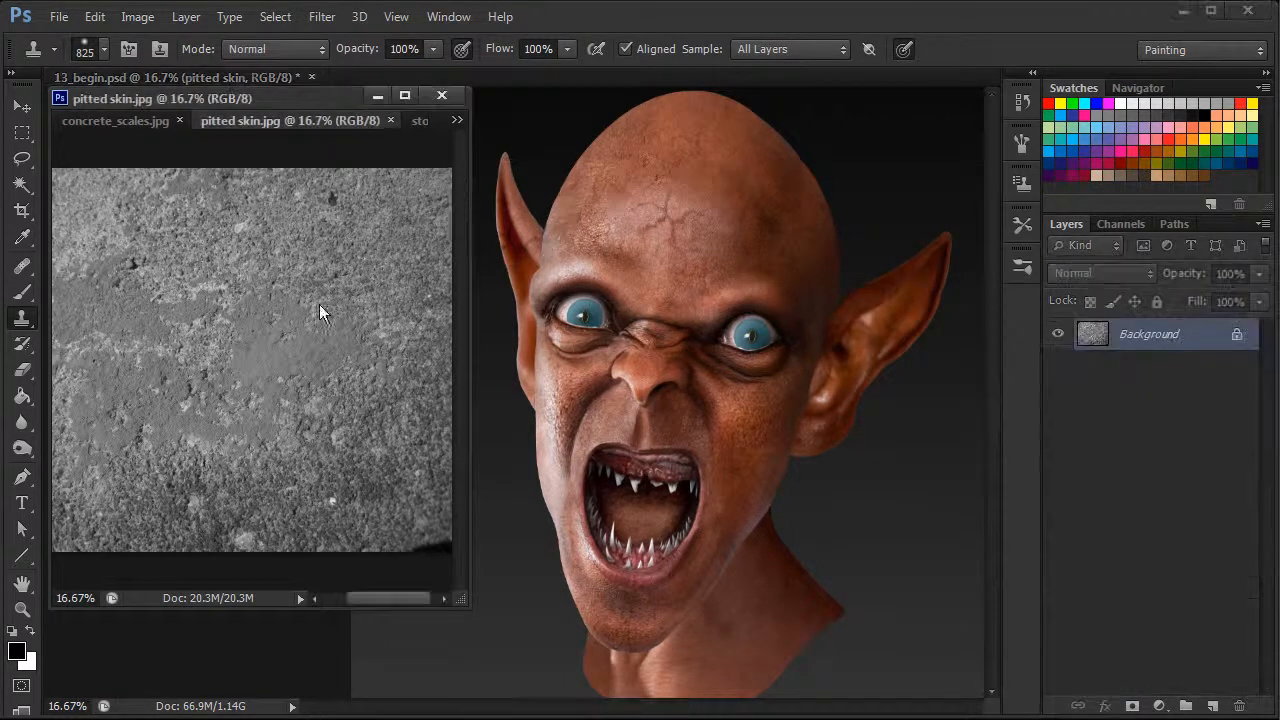
pyautogui.click(752, 168)
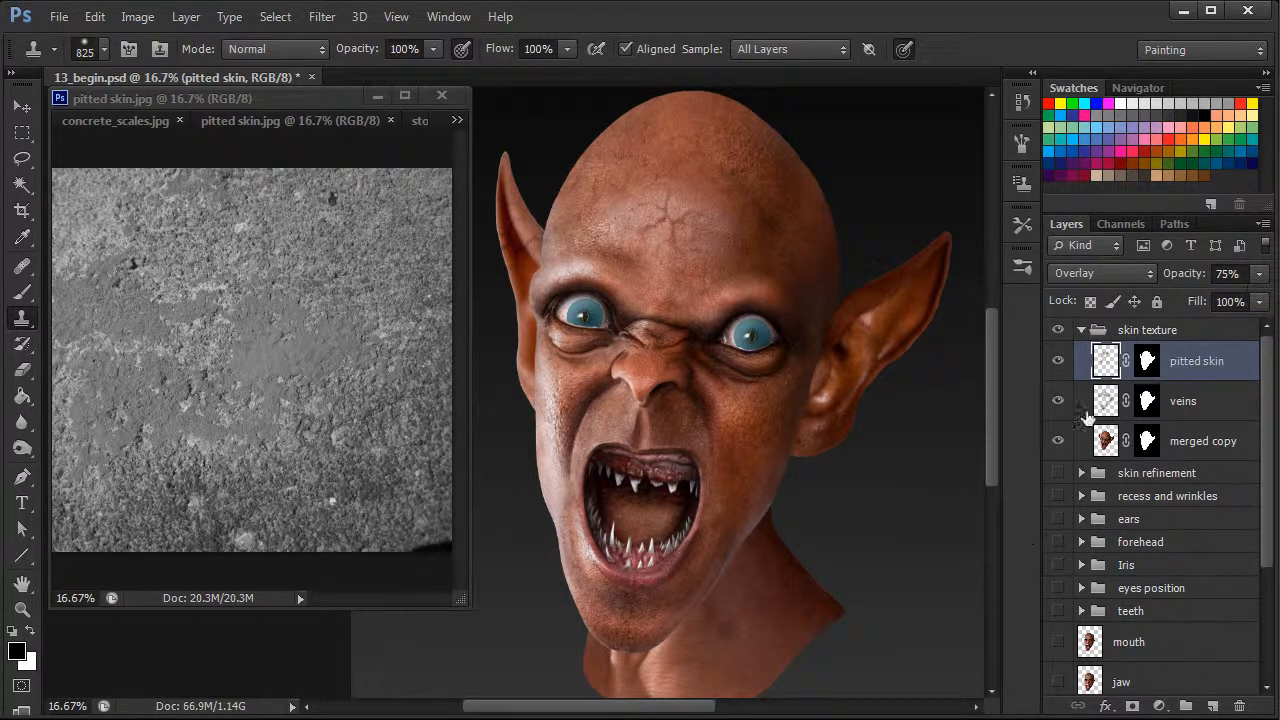
# Create a layer named "blotches" above the pitted skin layer, in Overlay mode with a copy of the pitted skin layer's mask
pyautogui.click(1212, 706)
pyautogui.moveTo(1145, 400); pyautogui.dragTo(1247, 355)
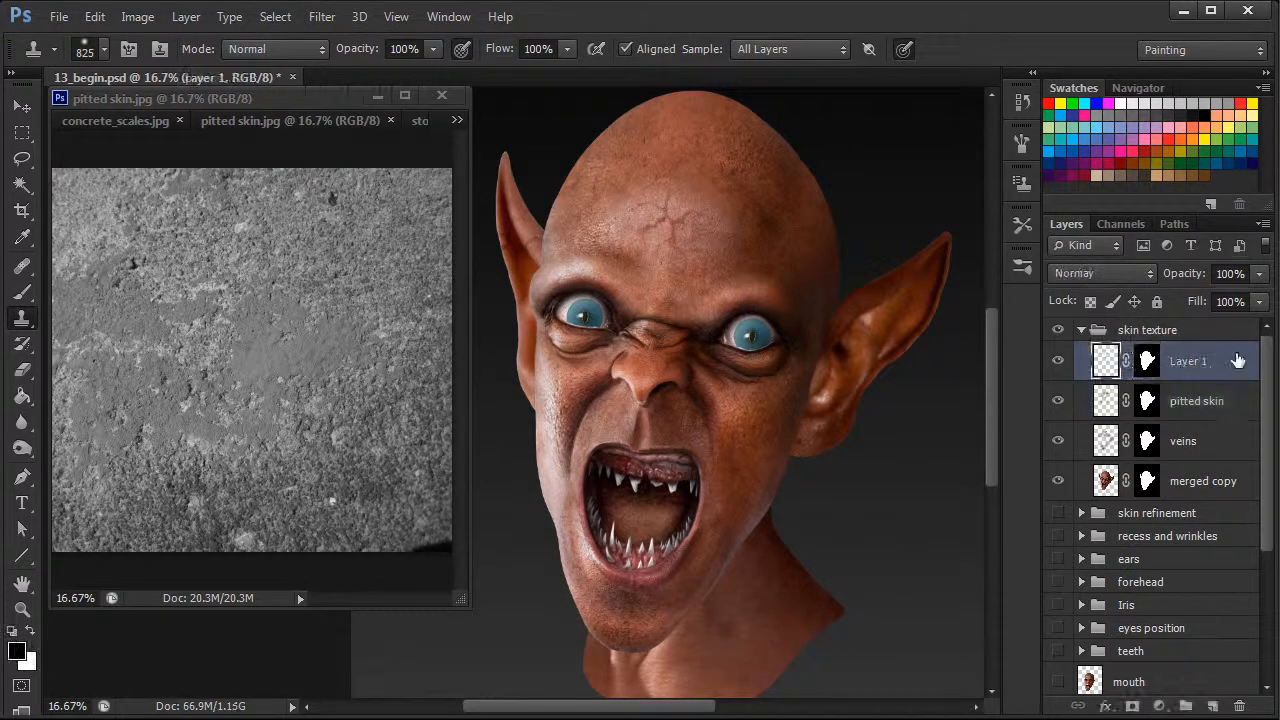
pyautogui.click(1123, 270)
pyautogui.click(1097, 531)
pyautogui.doubleClick(1190, 362)
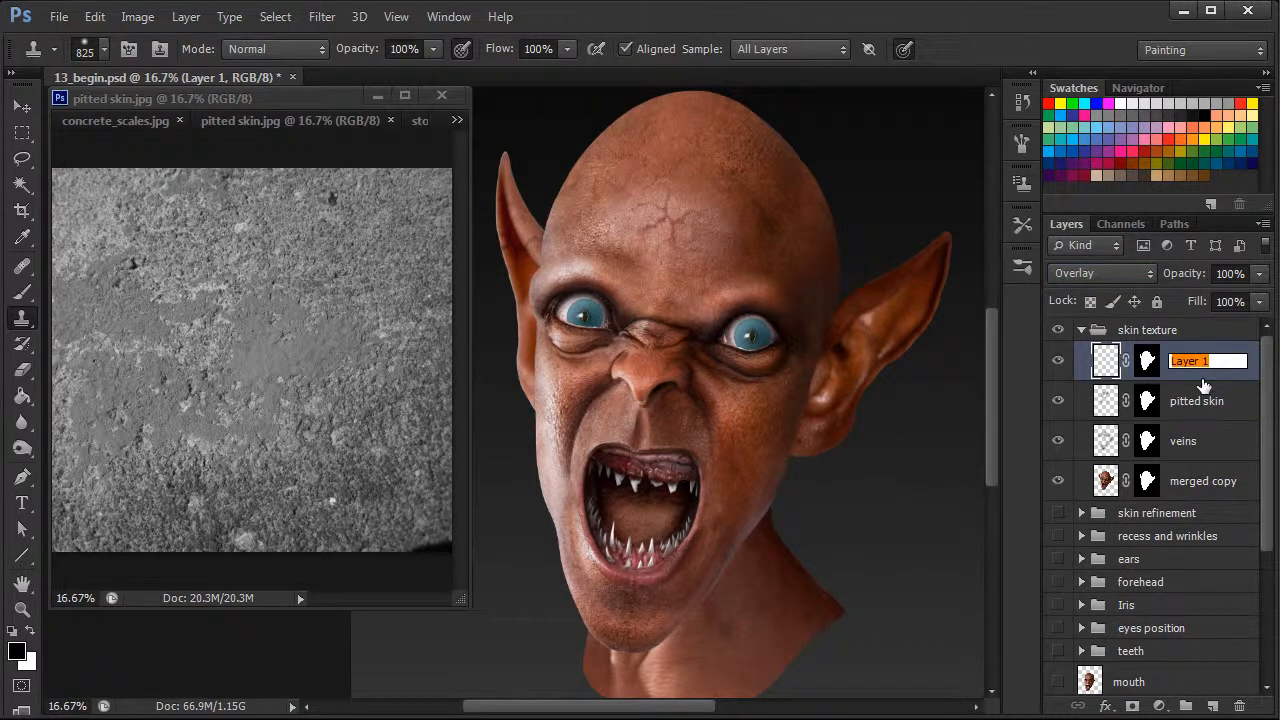
pyautogui.write('blotches')
pyautogui.press('Return')
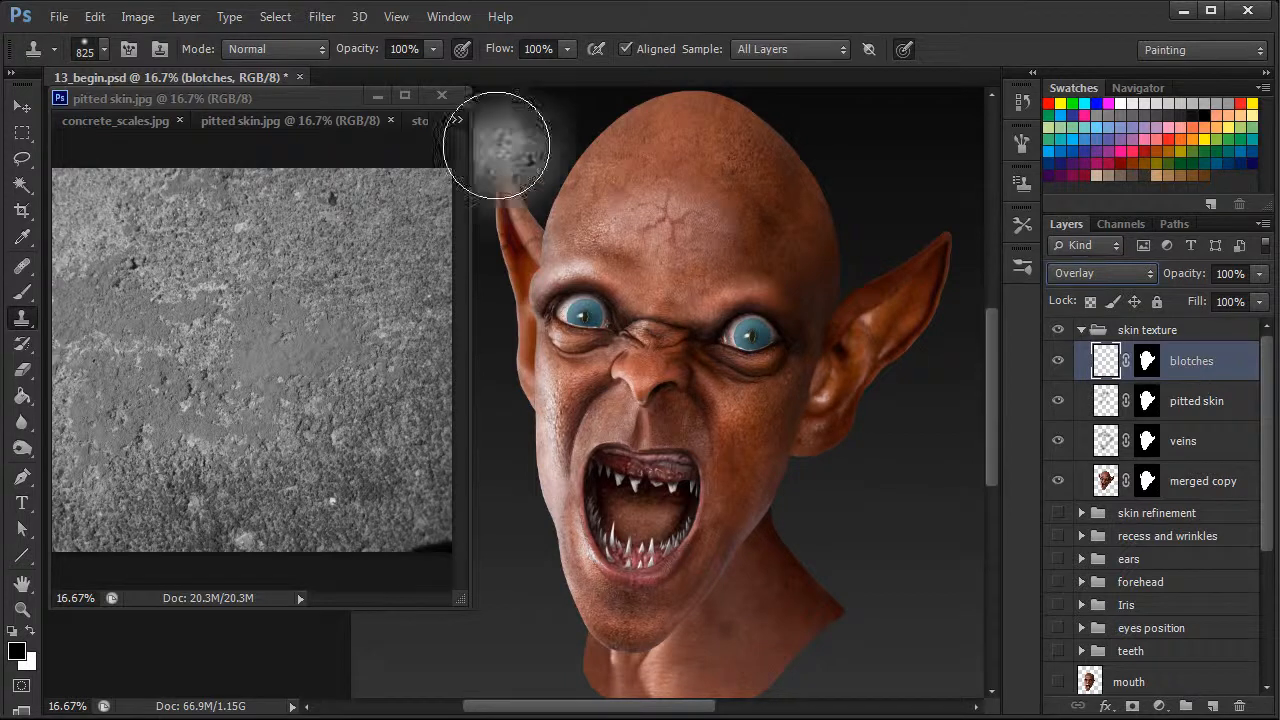
# Switch the texture source to blotches.jpg, sample its dark holes near the middle, and clone them onto the forehead above the veins
pyautogui.click(457, 118)
pyautogui.click(458, 117)
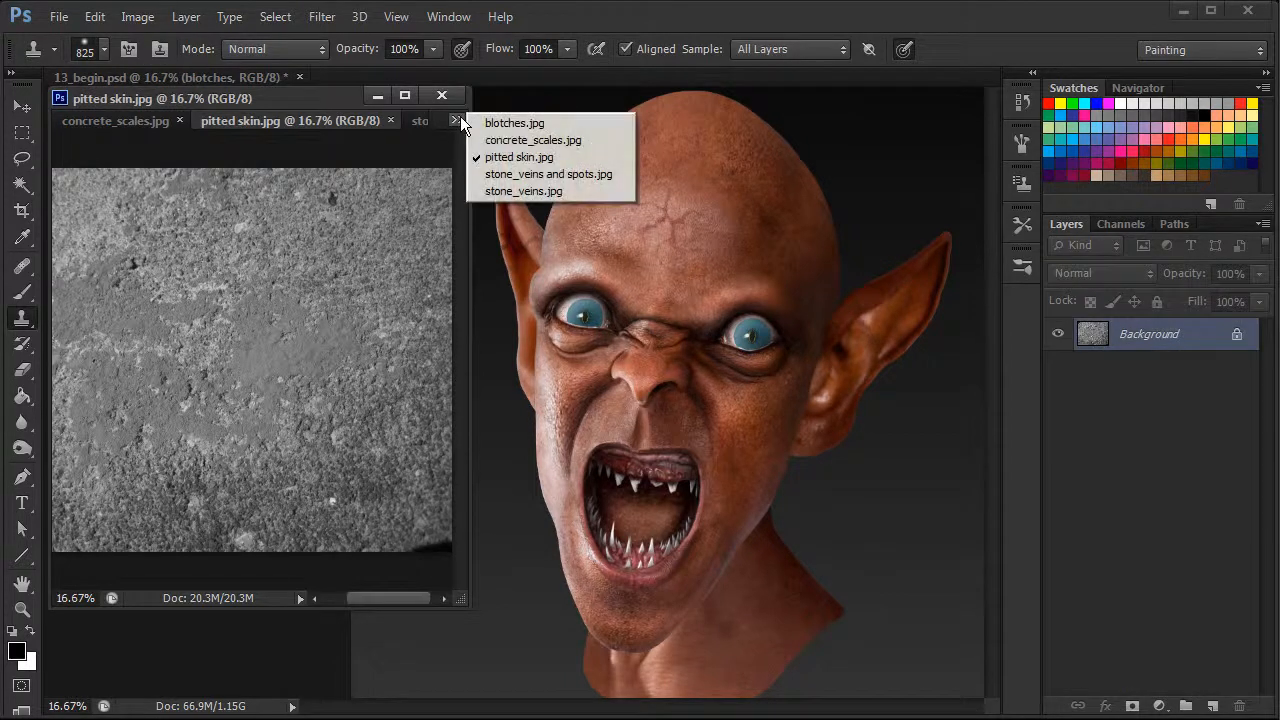
pyautogui.click(490, 122)
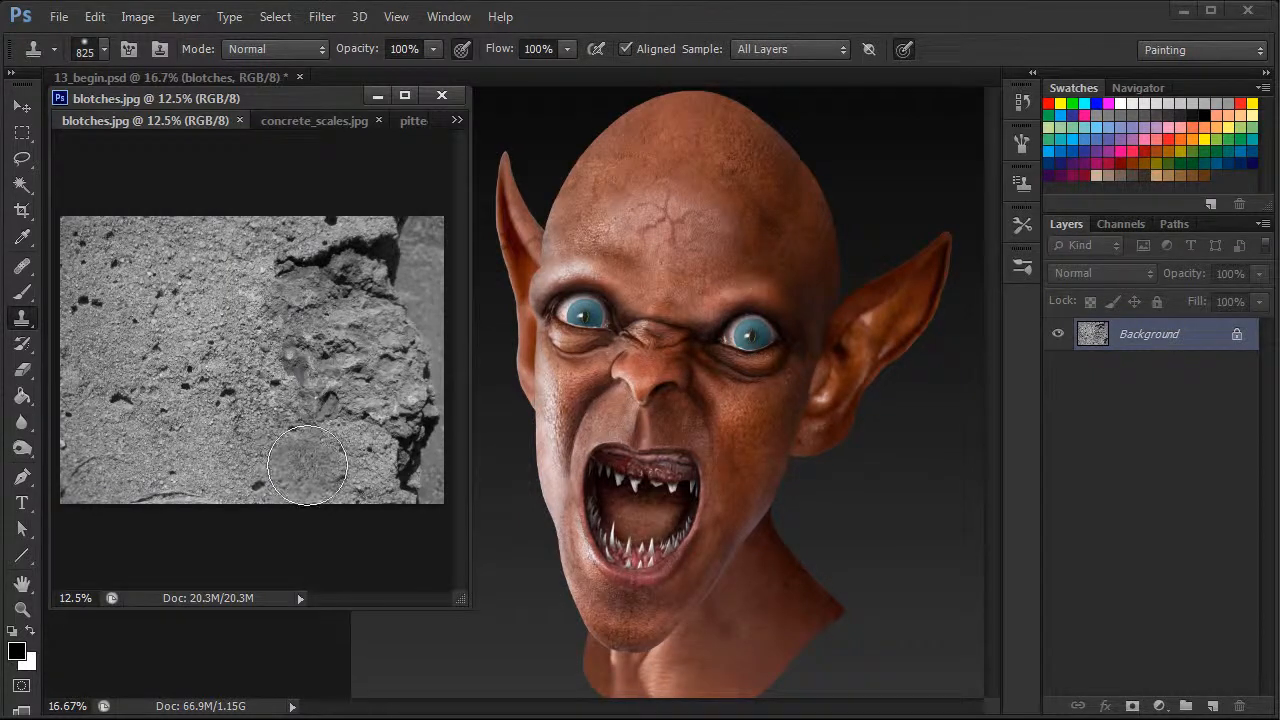
pyautogui.moveTo(288, 98); pyautogui.dragTo(285, 97)
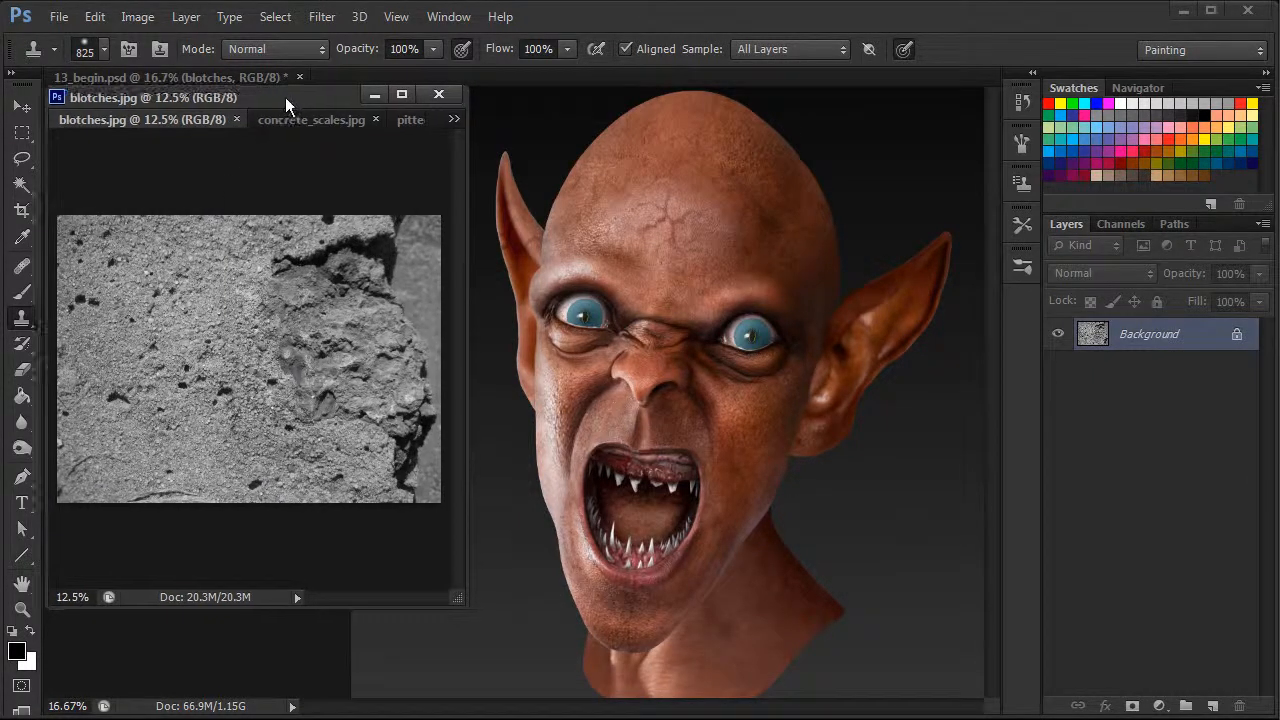
pyautogui.moveTo(110, 410)
pyautogui.mouseDown()
pyautogui.moveTo(237, 404)
pyautogui.moveTo(224, 272)
pyautogui.moveTo(234, 400)
pyautogui.moveTo(262, 434)
pyautogui.moveTo(222, 389)
pyautogui.mouseUp()
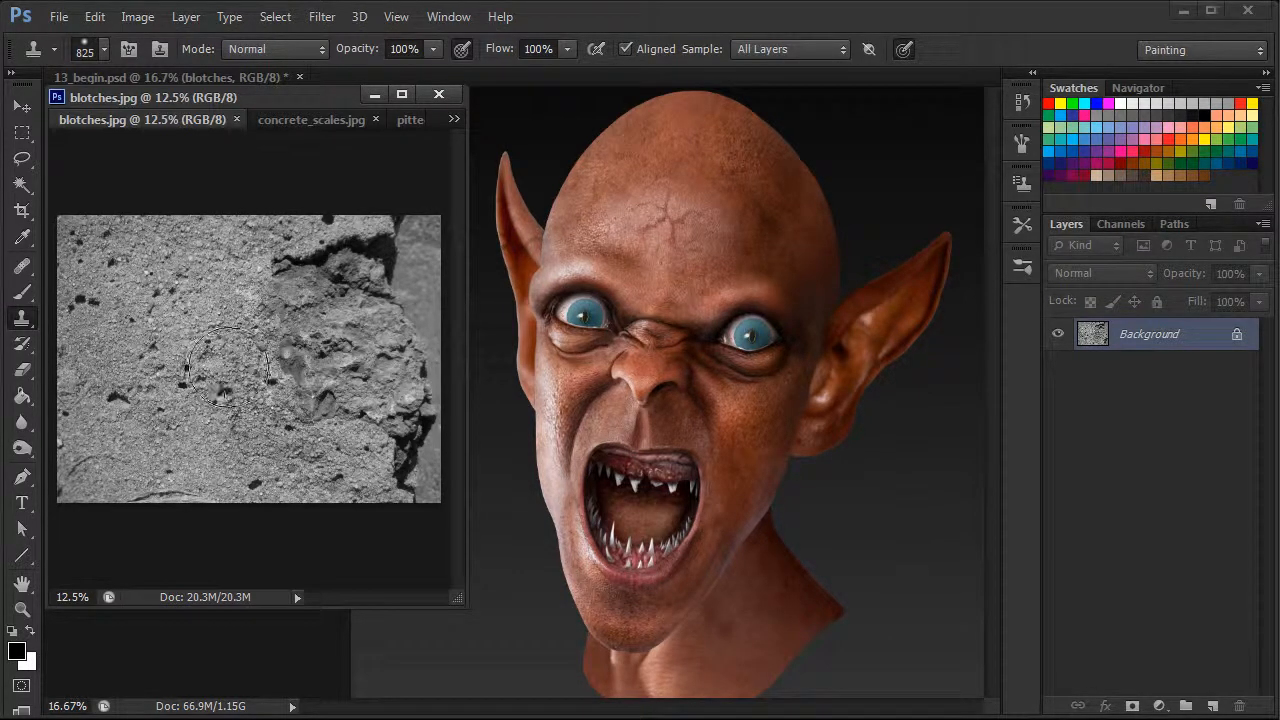
pyautogui.moveTo(616, 221)
pyautogui.mouseDown()
pyautogui.moveTo(620, 188)
pyautogui.moveTo(639, 178)
pyautogui.mouseUp()
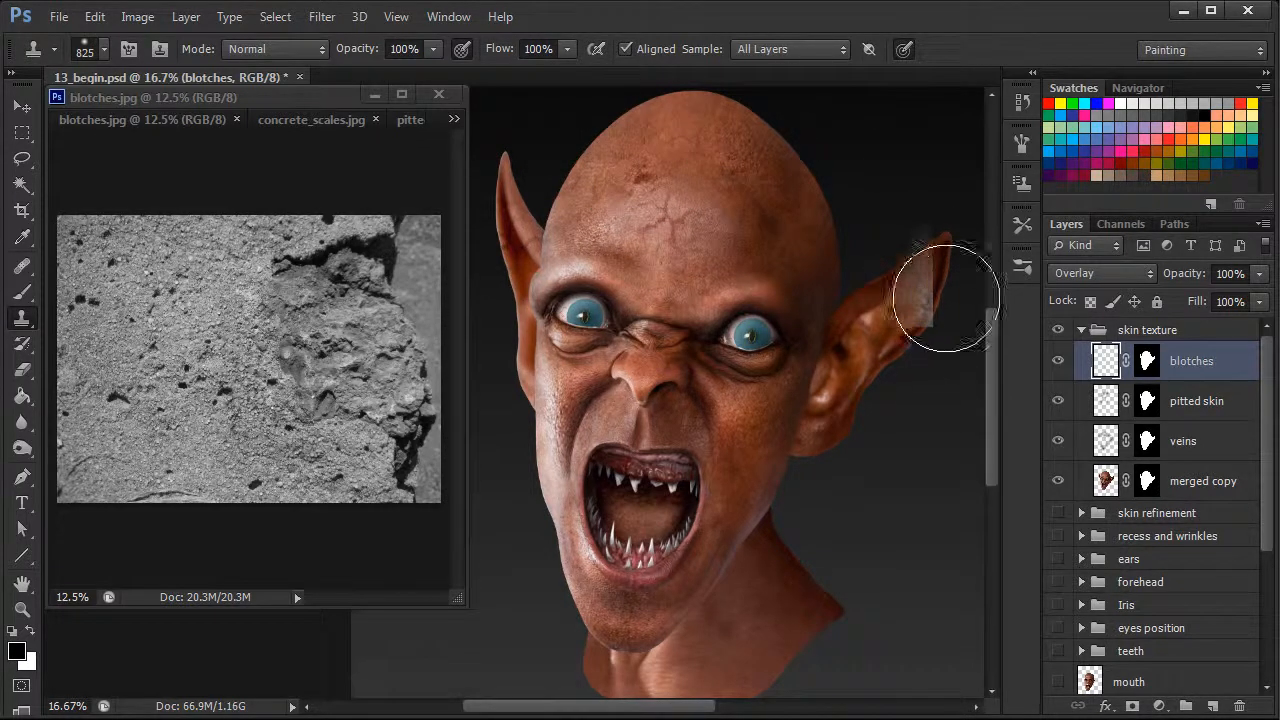
# Sample another spot in blotches.jpg, reduce the brush size to 298, and clone small blotches onto the forehead, undoing the last dab
pyautogui.click(285, 400)
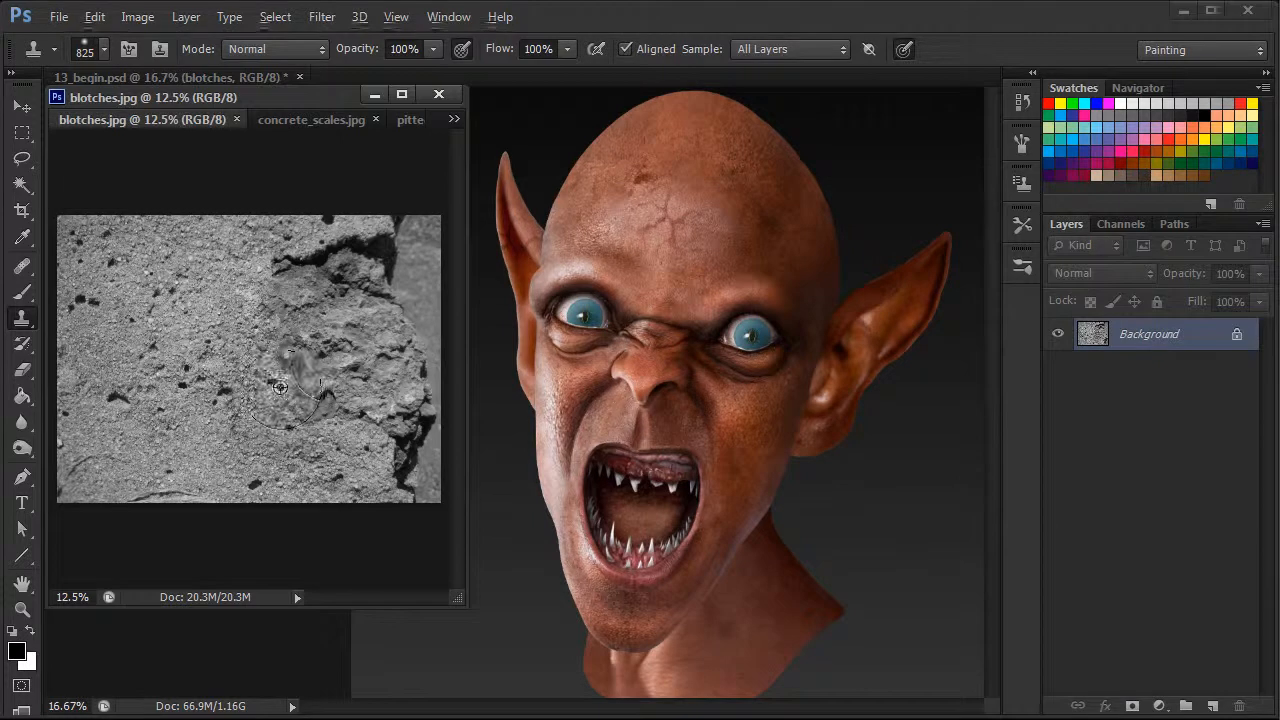
pyautogui.click(619, 231)
pyautogui.rightClick(803, 271)
pyautogui.moveTo(824, 271); pyautogui.dragTo(818, 271)
pyautogui.moveTo(608, 210); pyautogui.dragTo(628, 212)
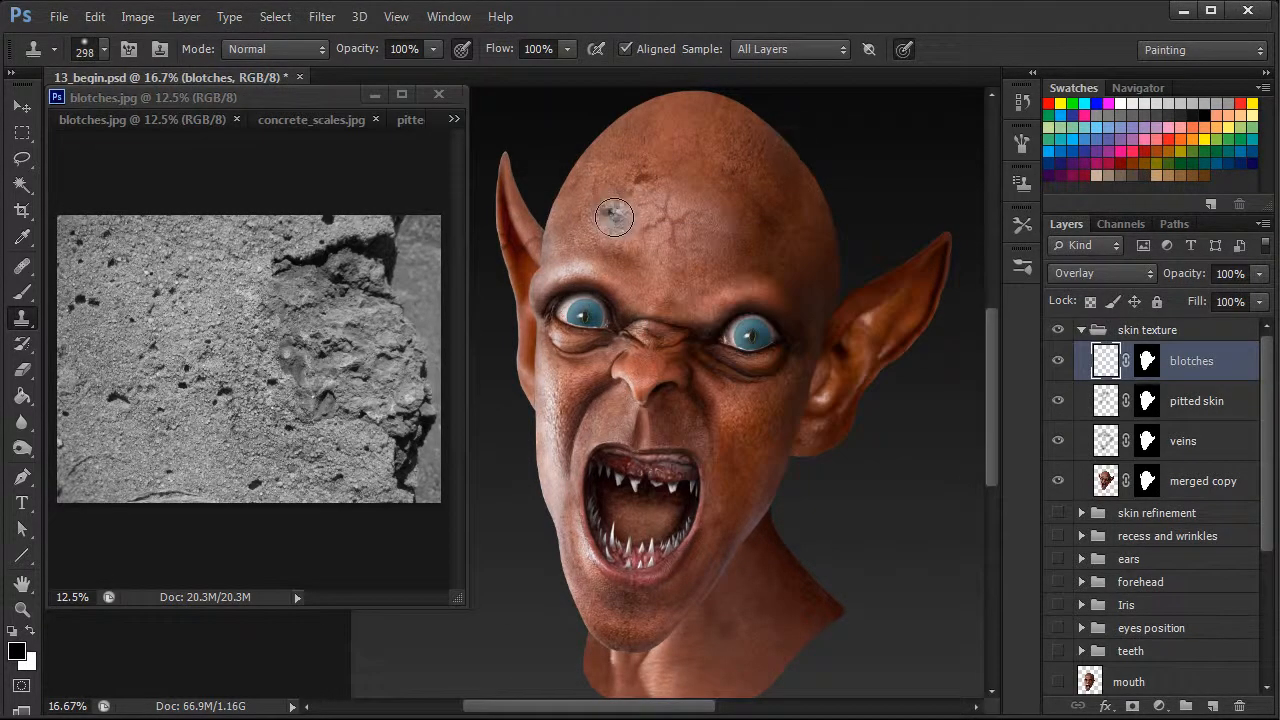
pyautogui.click(682, 156)
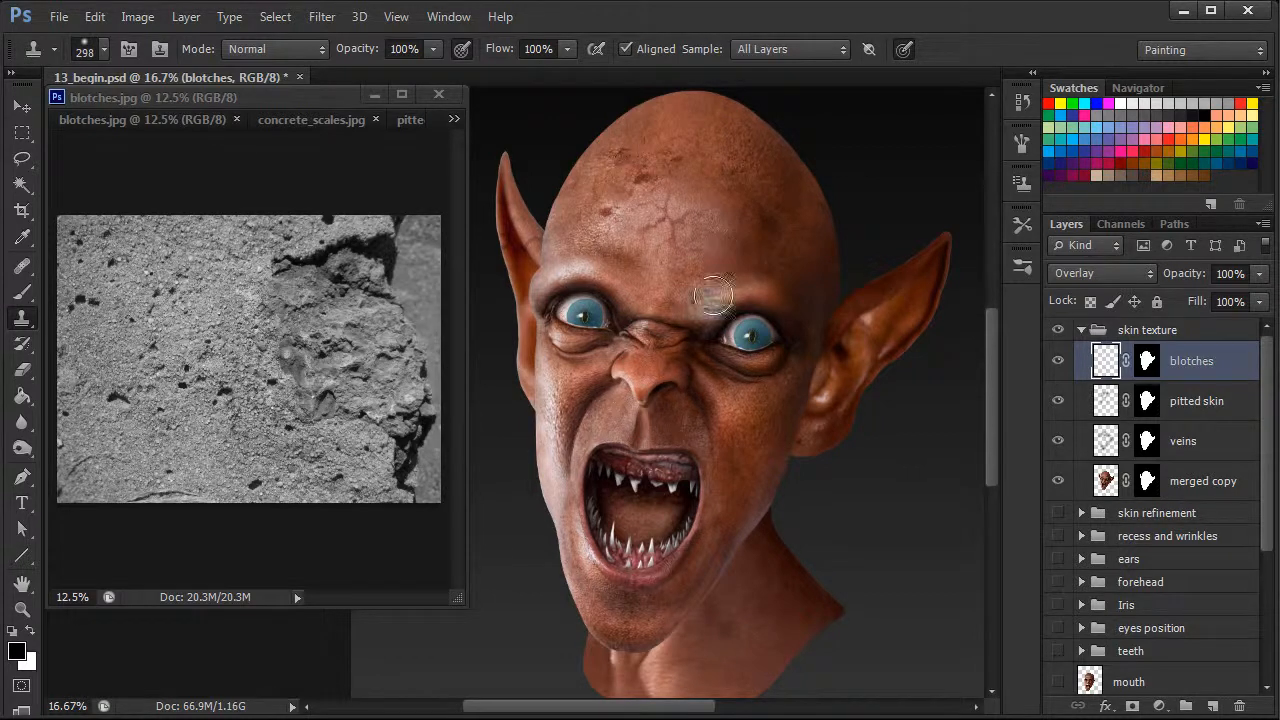
pyautogui.click(750, 276)
pyautogui.hotkey('ctrl', 'z')
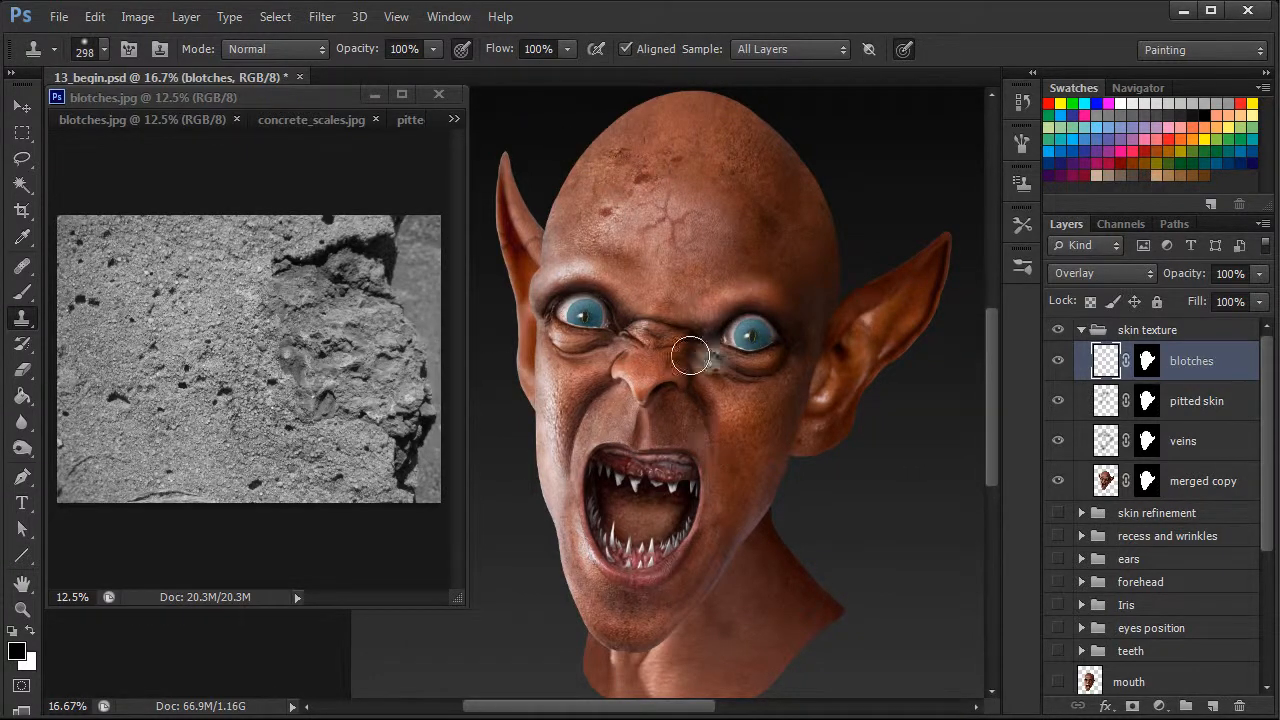
# Sample dark holes near the middle of blotches.jpg and clone small blotches onto the lower forehead above the nose bridge
pyautogui.click(267, 386)
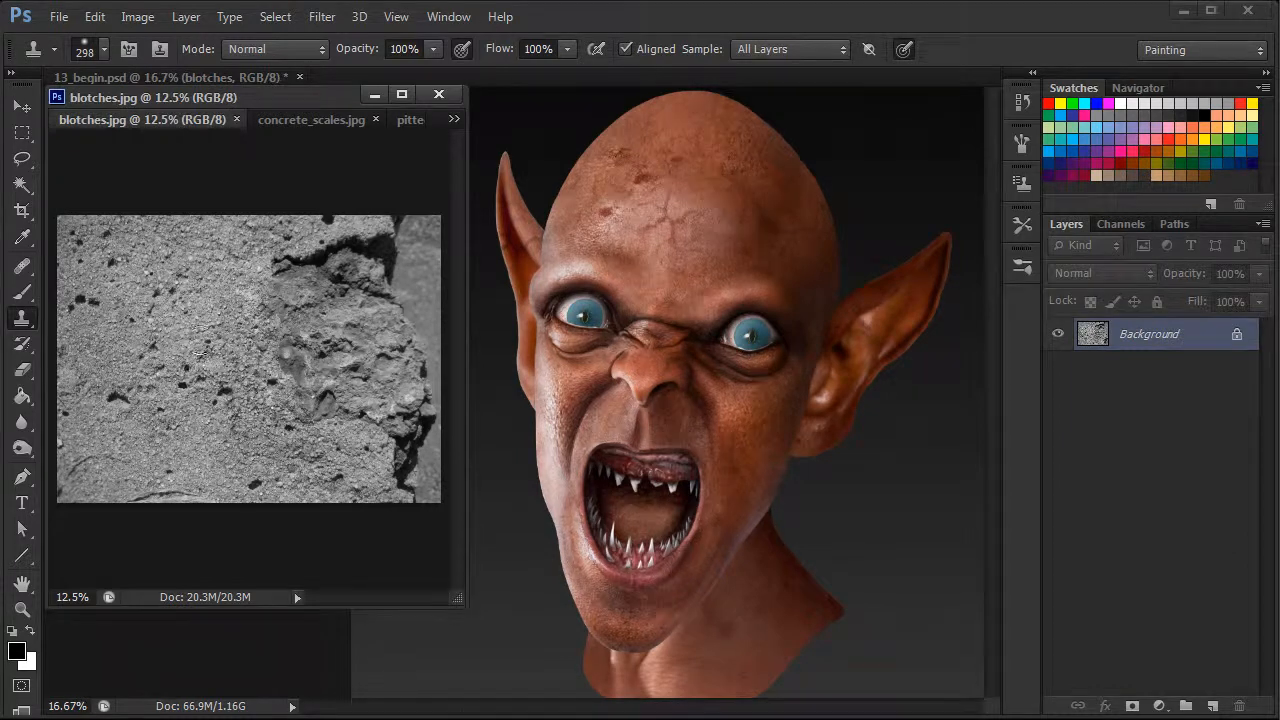
pyautogui.keyDown('alt'); pyautogui.click(187, 362); pyautogui.keyUp('alt')
pyautogui.click(664, 287)
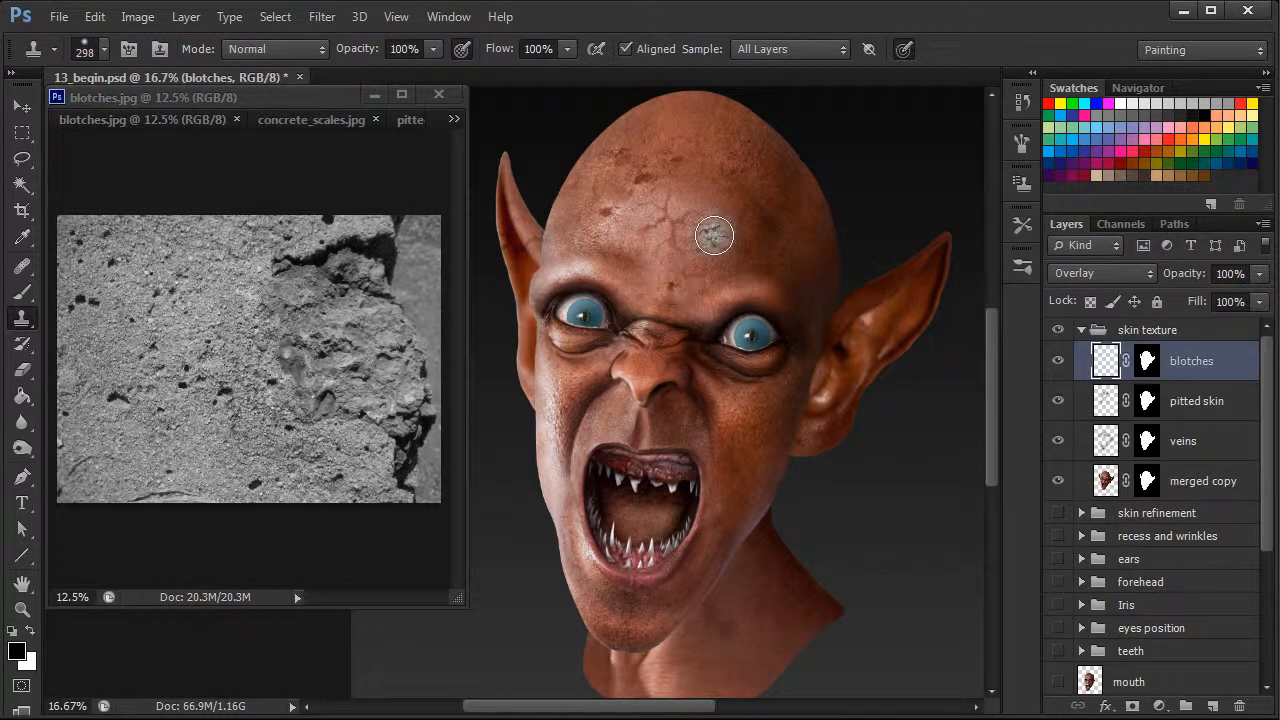
pyautogui.moveTo(714, 235)
pyautogui.mouseDown()
pyautogui.moveTo(680, 271)
pyautogui.moveTo(700, 258)
pyautogui.mouseUp()
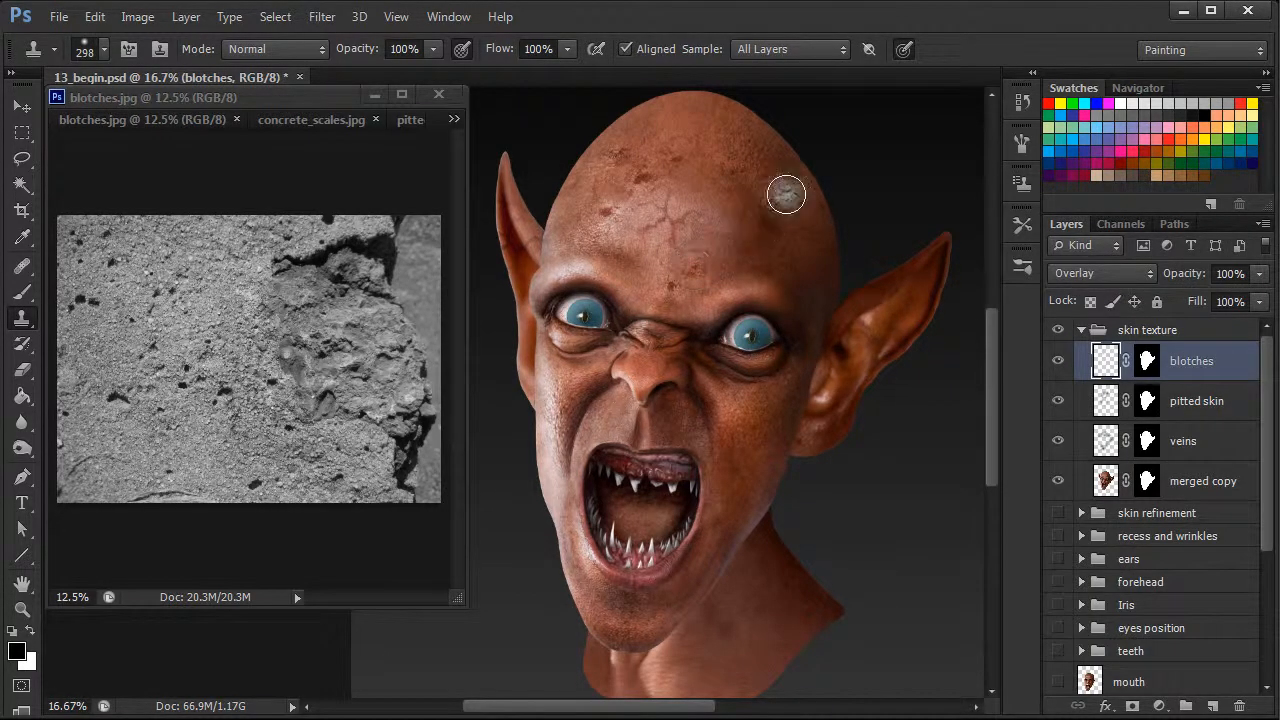
pyautogui.click(163, 301)
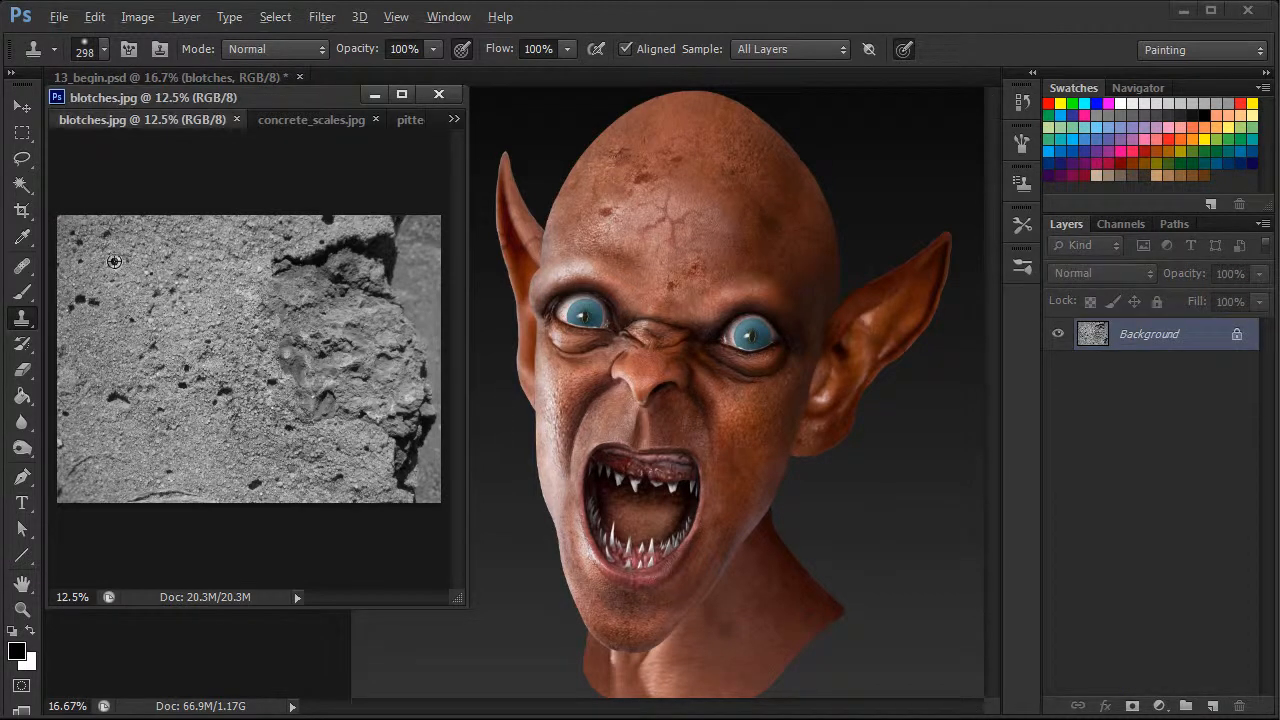
pyautogui.click(698, 295)
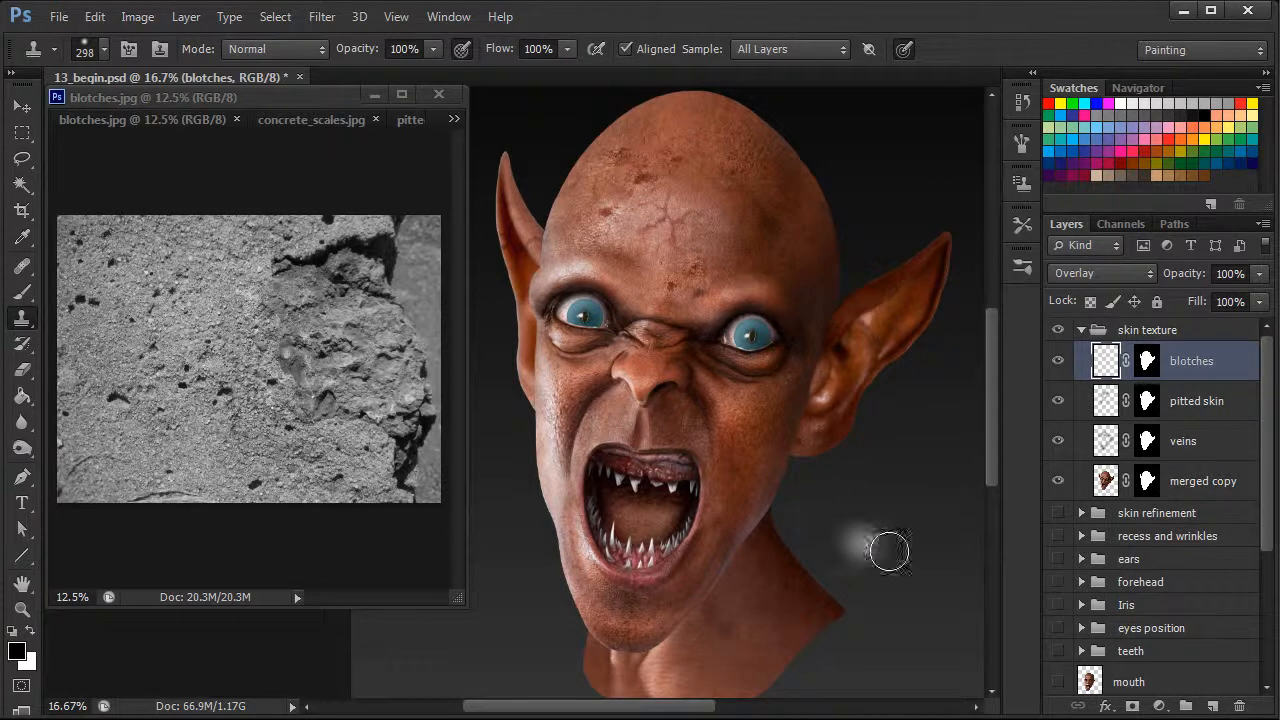
# Create a layer named "scales" above the blotches layer, in Overlay mode with a copy of the blotches layer's mask
pyautogui.click(1212, 707)
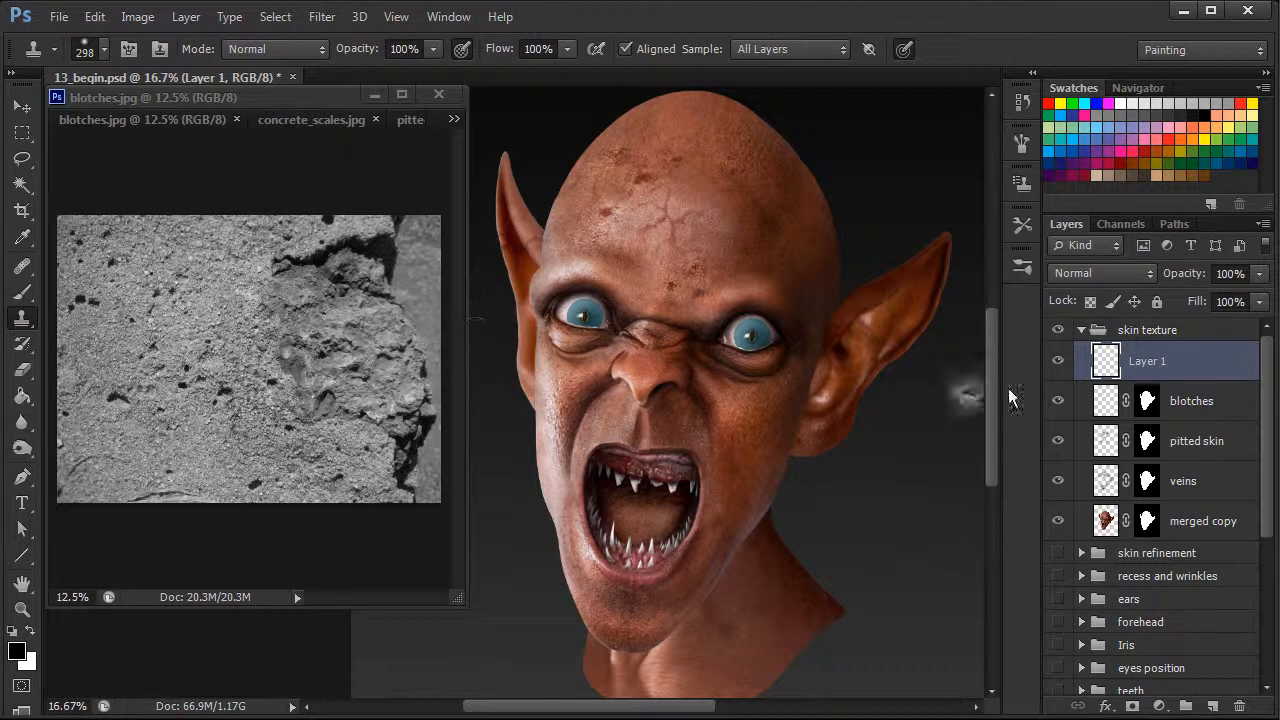
pyautogui.click(1150, 400)
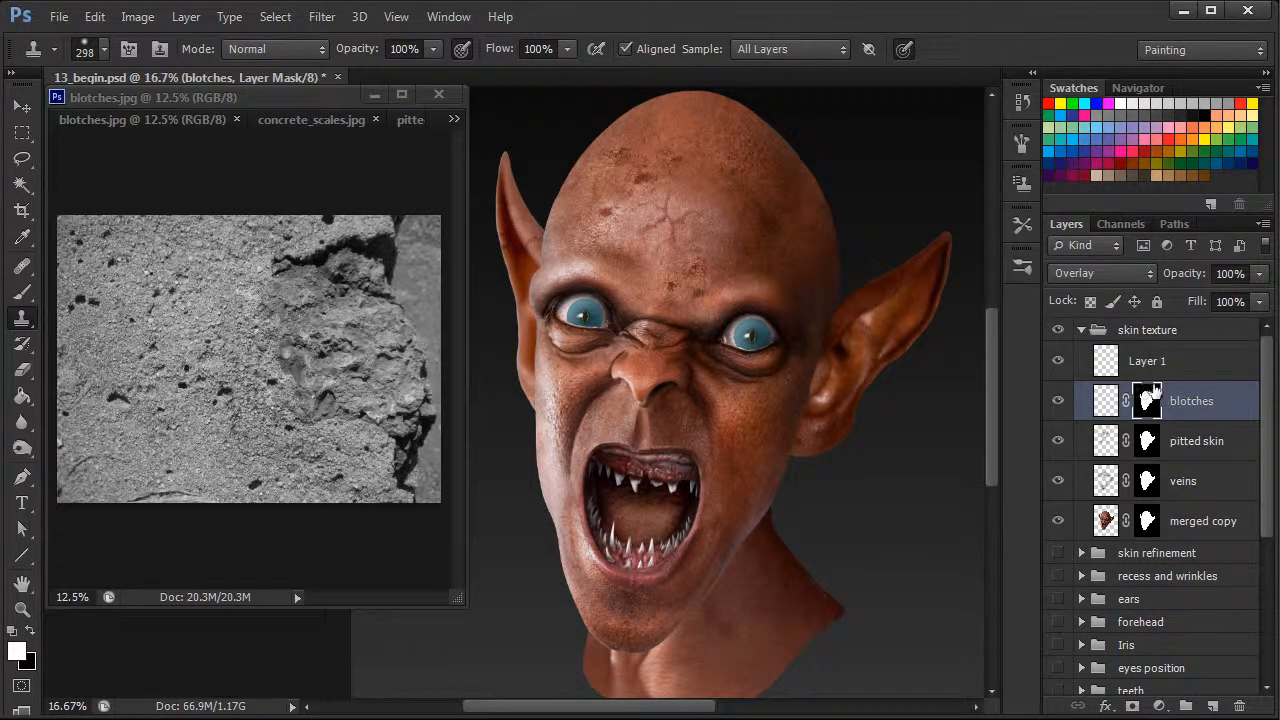
pyautogui.moveTo(1136, 405); pyautogui.dragTo(1147, 362)
pyautogui.click(1205, 360)
pyautogui.click(1124, 274)
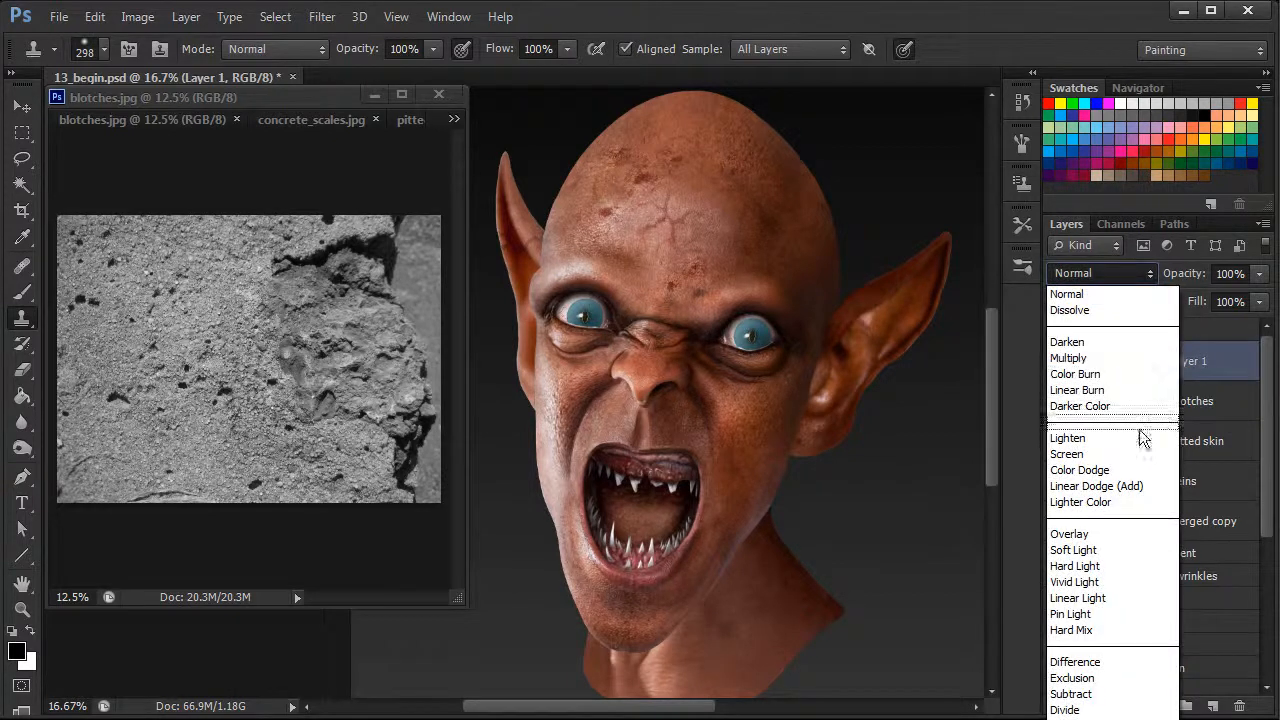
pyautogui.click(1112, 531)
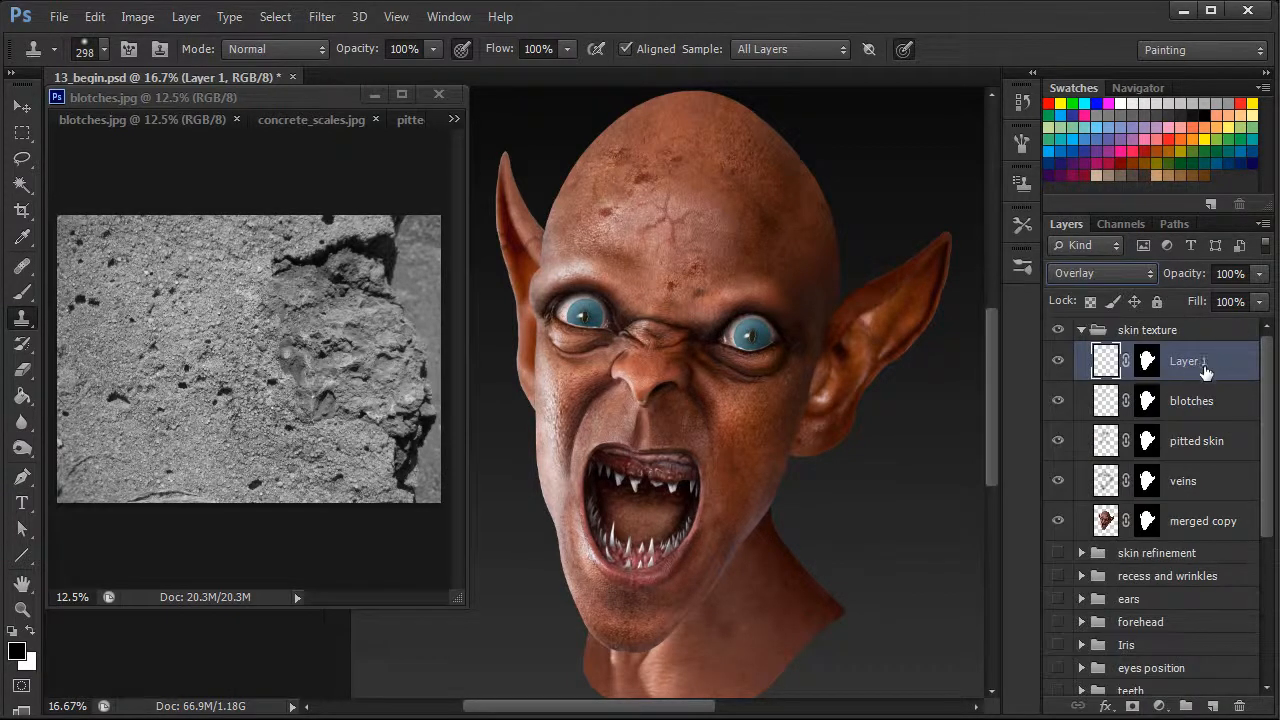
pyautogui.doubleClick(1190, 362)
pyautogui.write('scales')
pyautogui.press('Return')
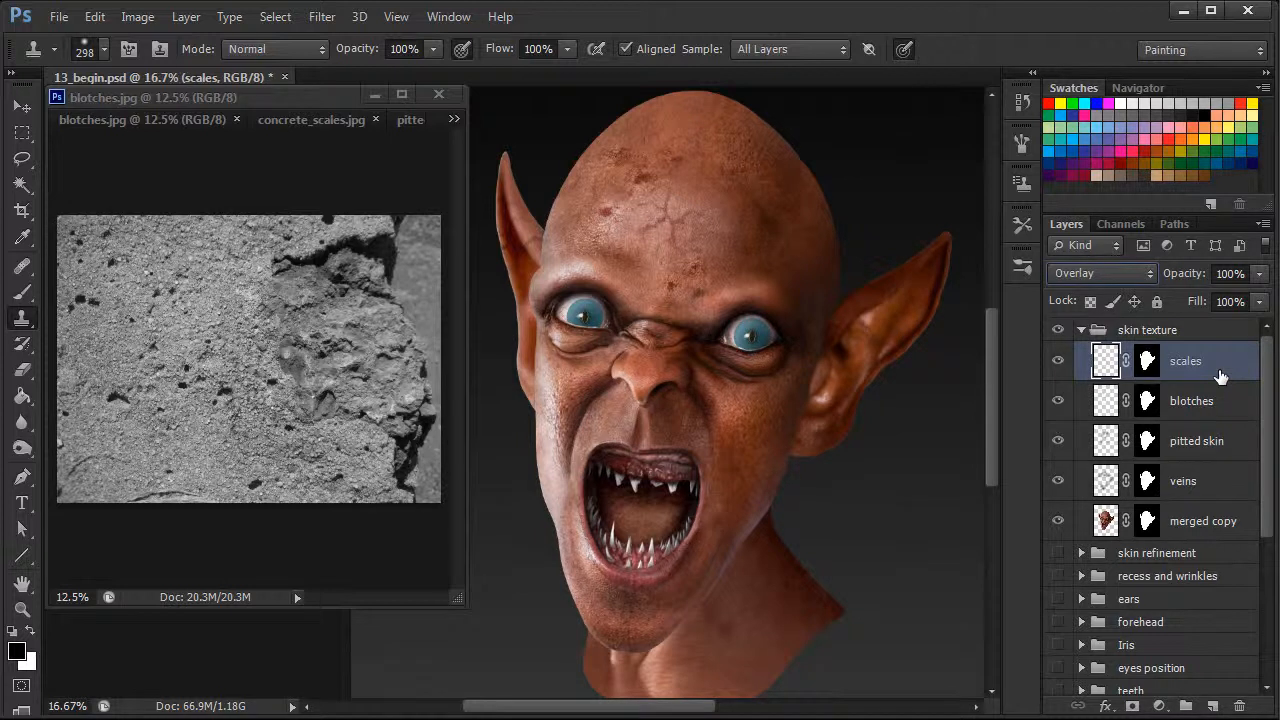
# Switch the texture source to concrete_scales.jpg and clone its scales onto the side of the forehead above the larger ear
pyautogui.click(457, 116)
pyautogui.click(455, 119)
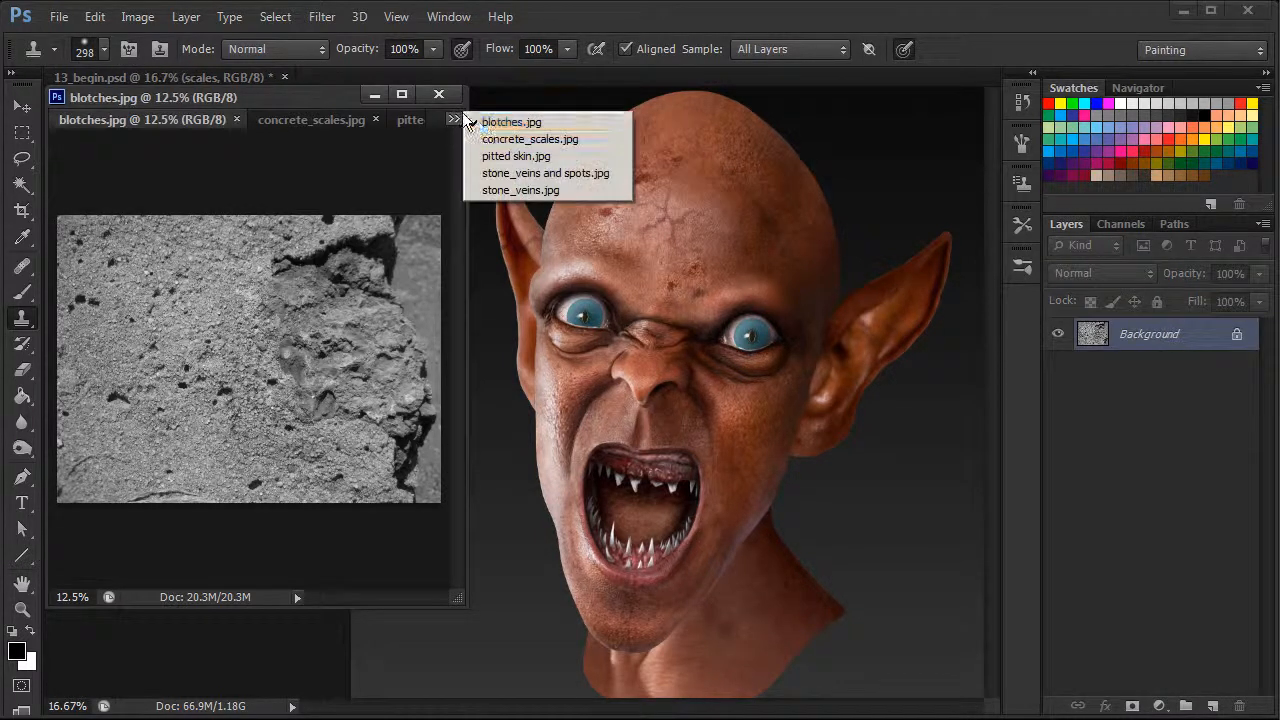
pyautogui.click(530, 139)
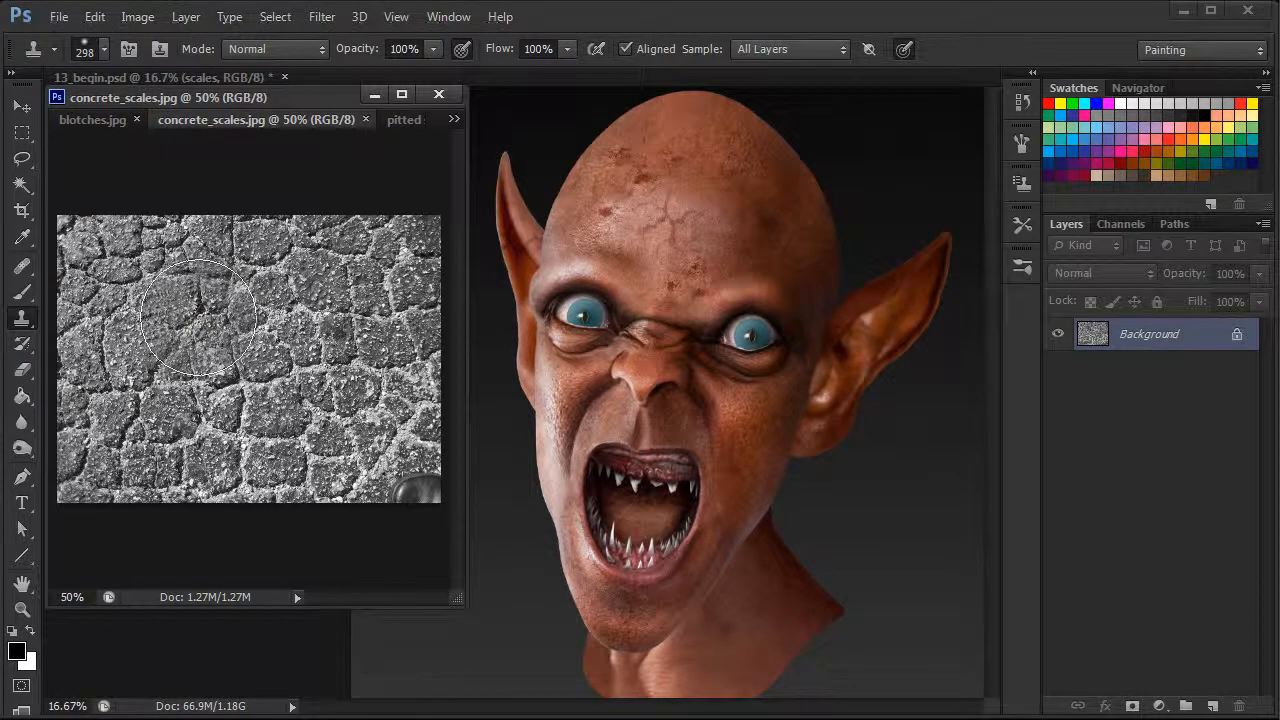
pyautogui.moveTo(250, 400); pyautogui.dragTo(325, 480)
pyautogui.hotkey('ctrl', 'z')
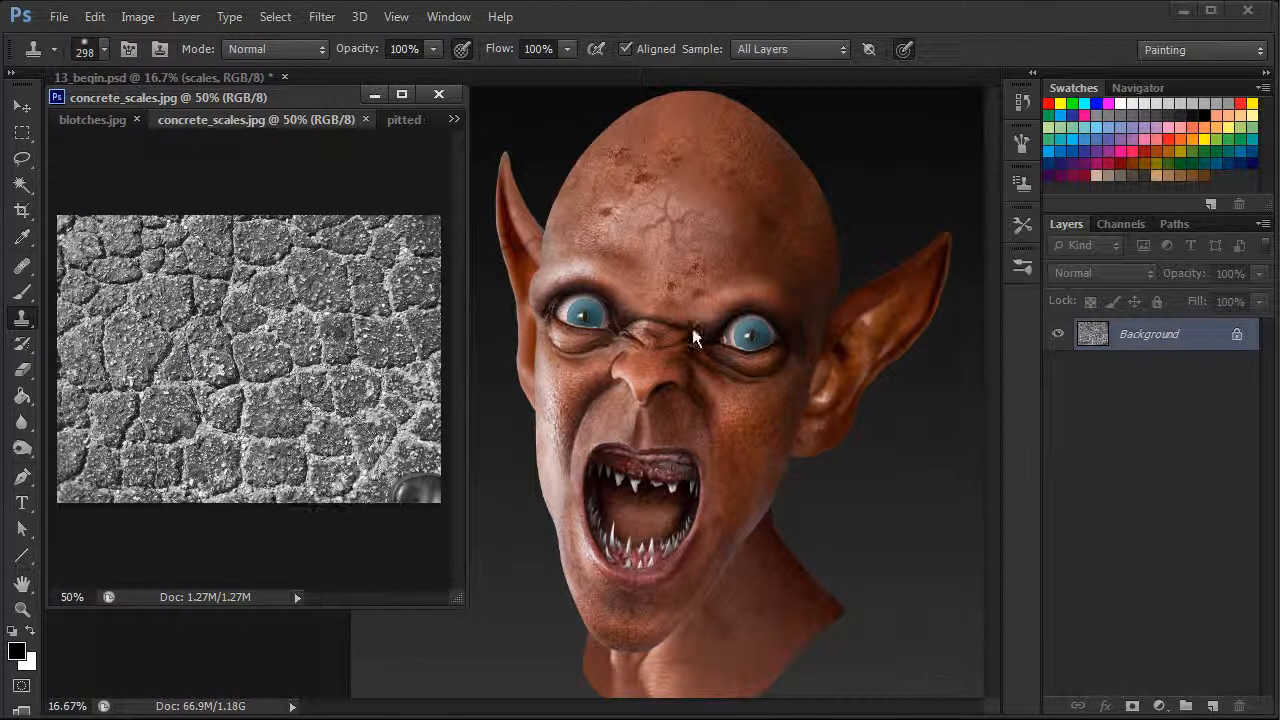
pyautogui.click(824, 318)
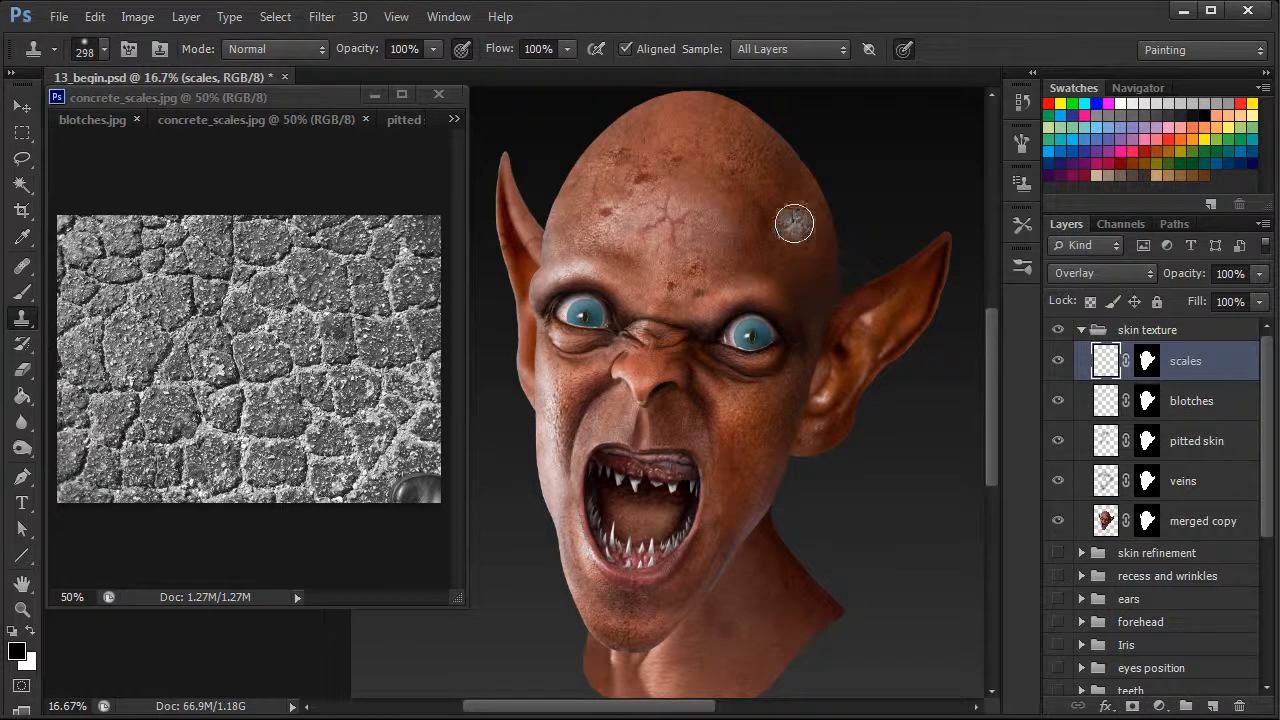
pyautogui.click(725, 205)
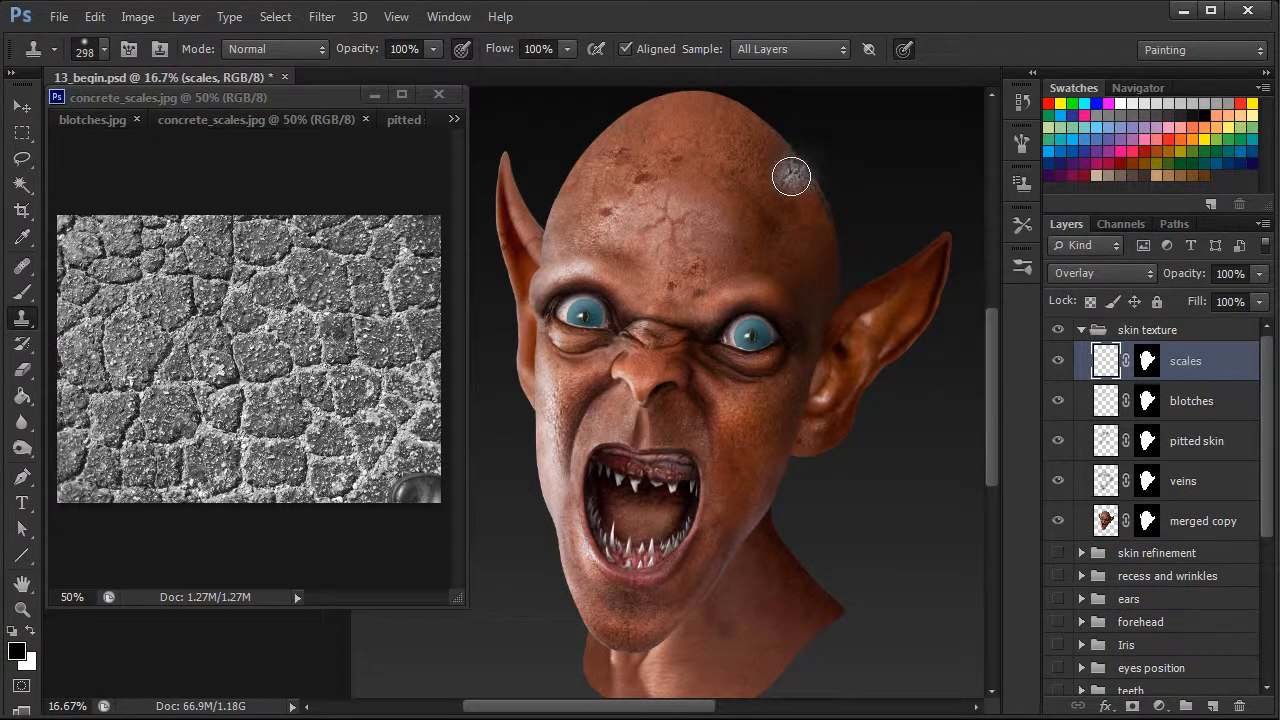
# Enlarge the brush to 432 px, sample the middle of concrete_scales.jpg, and clone scales onto the chin
pyautogui.rightClick(796, 172)
pyautogui.moveTo(973, 226); pyautogui.dragTo(987, 227)
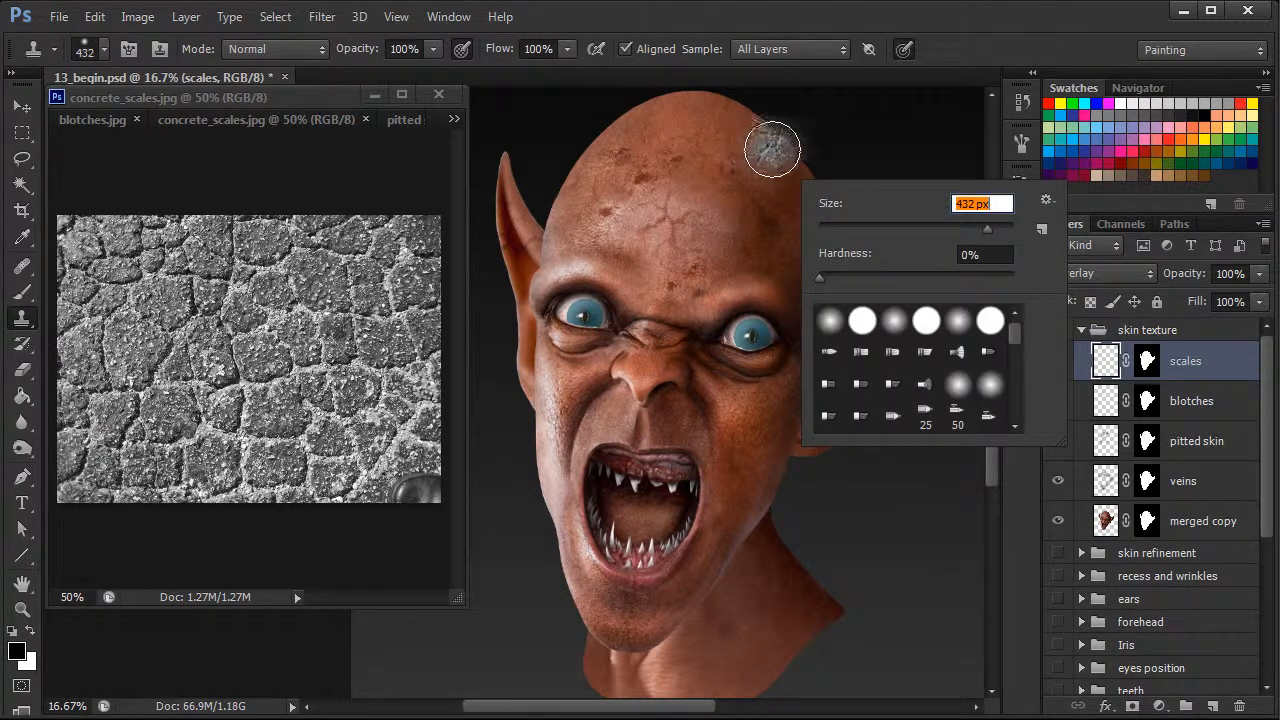
pyautogui.press('Return')
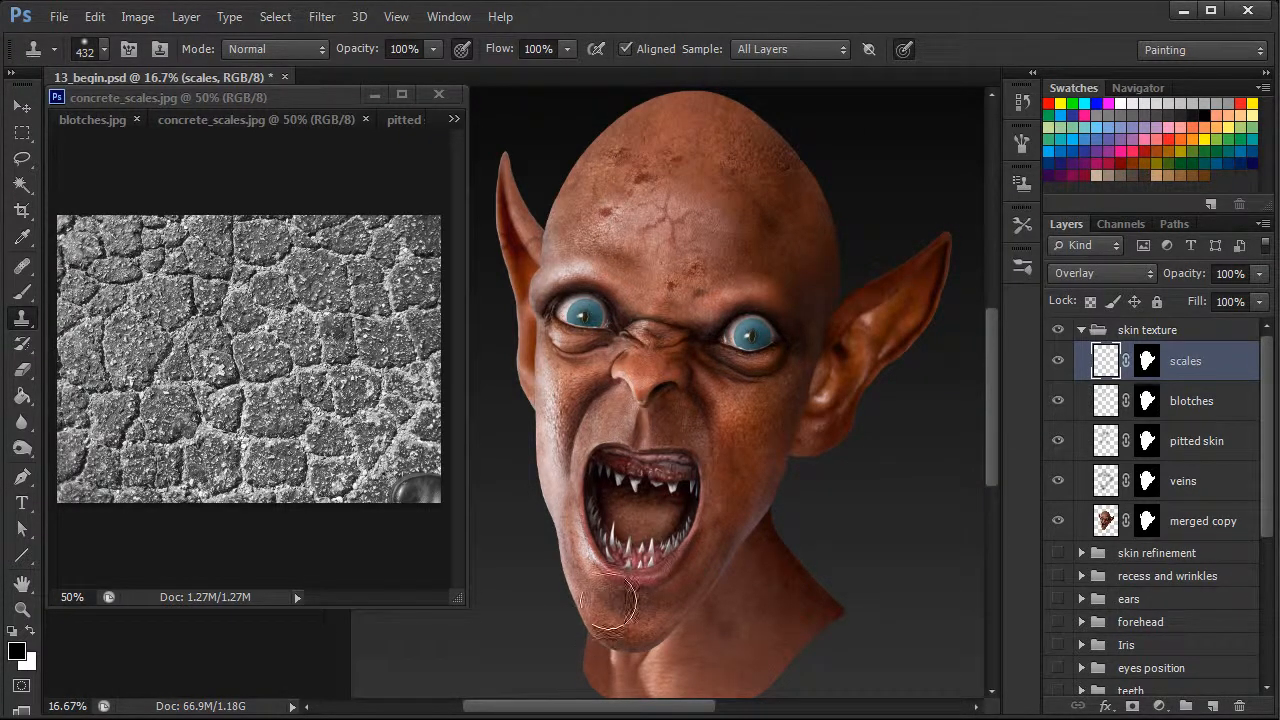
pyautogui.keyDown('alt'); pyautogui.click(337, 377); pyautogui.keyUp('alt')
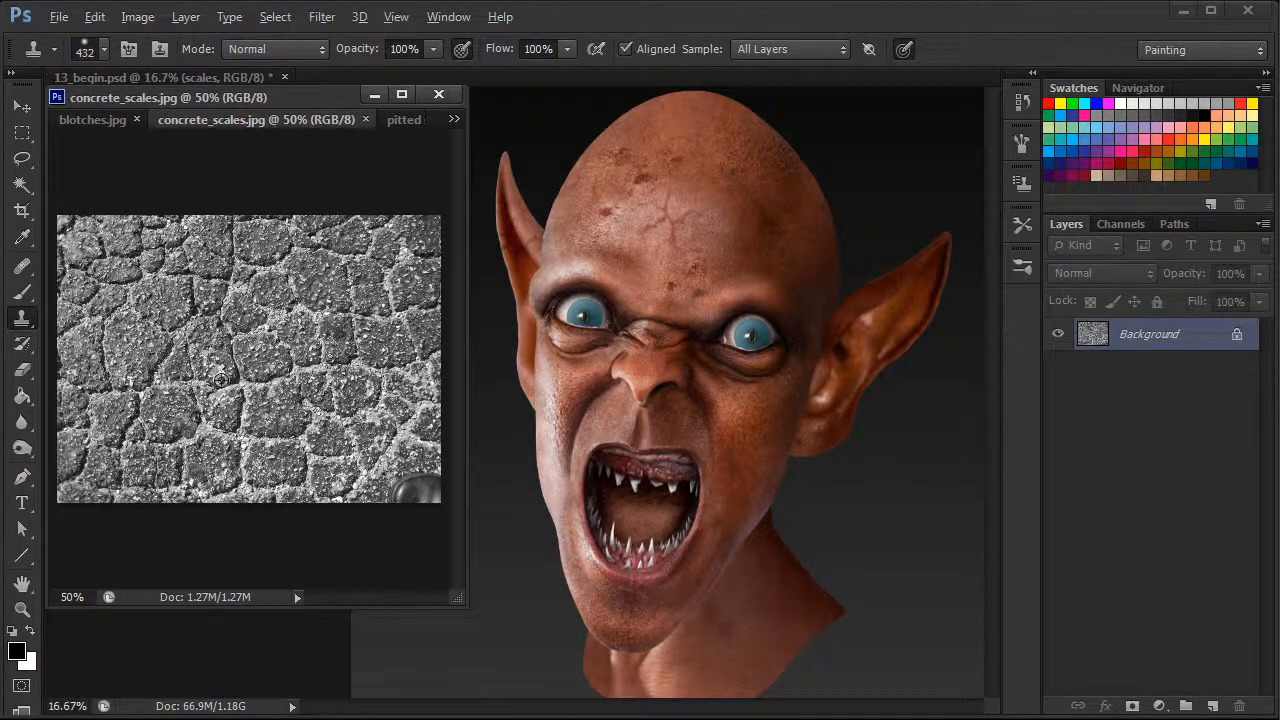
pyautogui.click(588, 604)
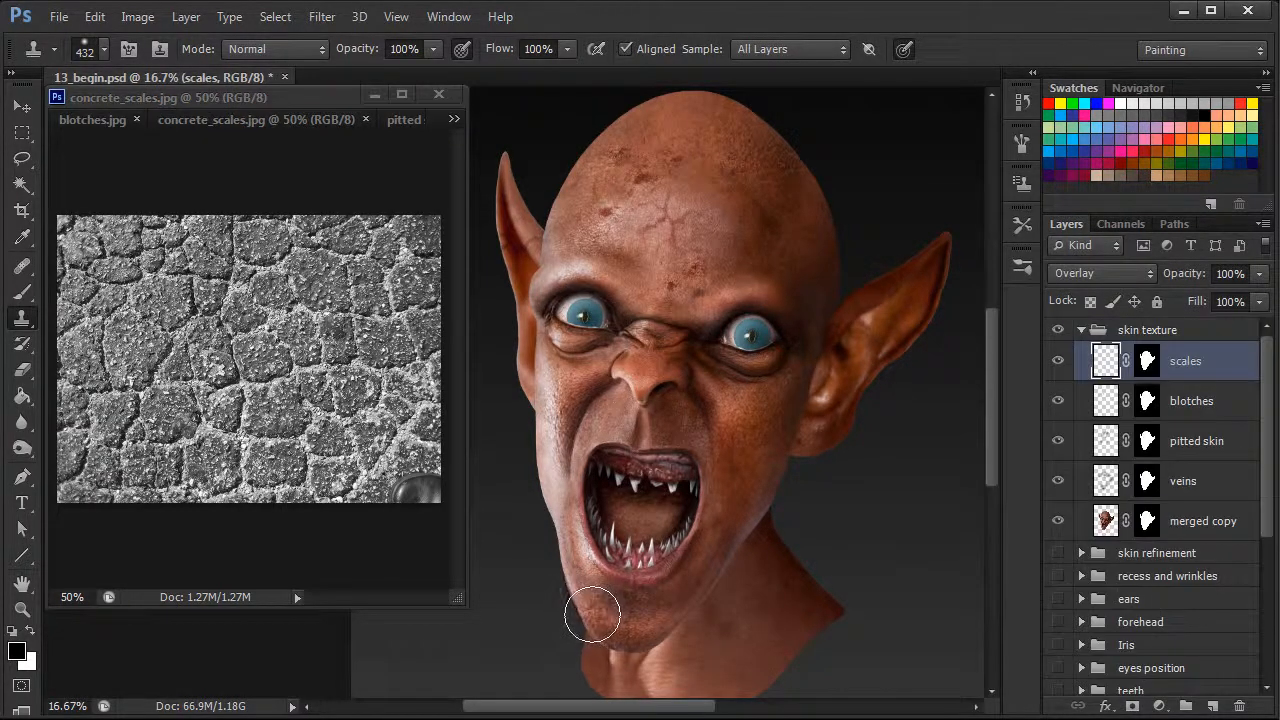
pyautogui.moveTo(591, 626); pyautogui.dragTo(640, 660)
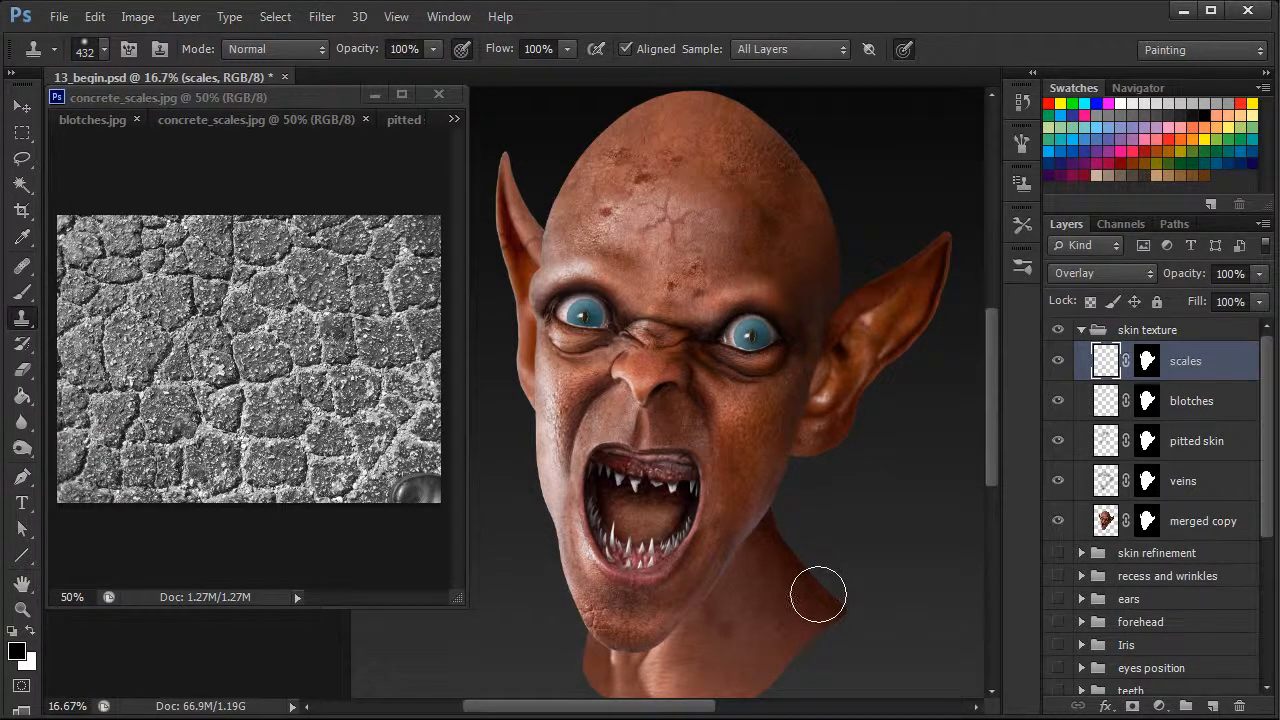
# Sample a lower spot in concrete_scales.jpg and clone scales up the outer edge of the jaw beside the mouth
pyautogui.click(326, 423)
pyautogui.click(565, 547)
pyautogui.moveTo(601, 613)
pyautogui.mouseDown()
pyautogui.moveTo(563, 560)
pyautogui.moveTo(565, 575)
pyautogui.mouseUp()
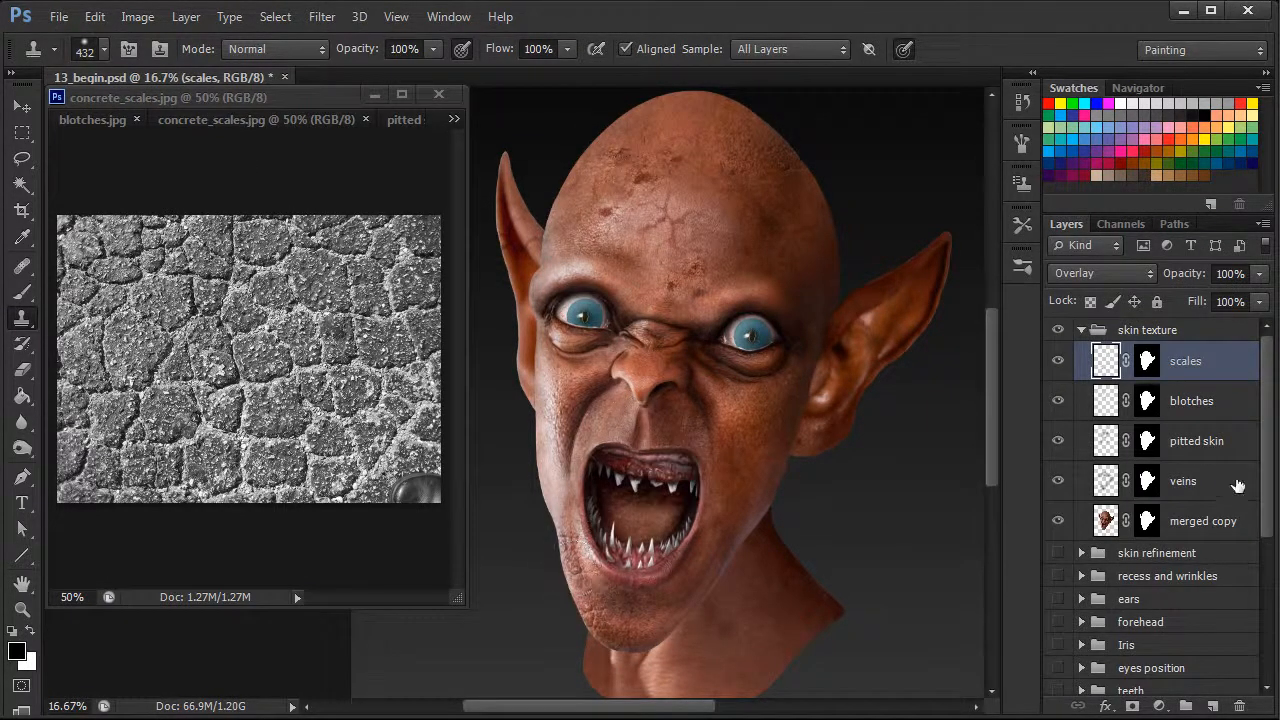
# Sample fresh spots in concrete_scales.jpg and clone scales onto the crown of the head
pyautogui.click(115, 240)
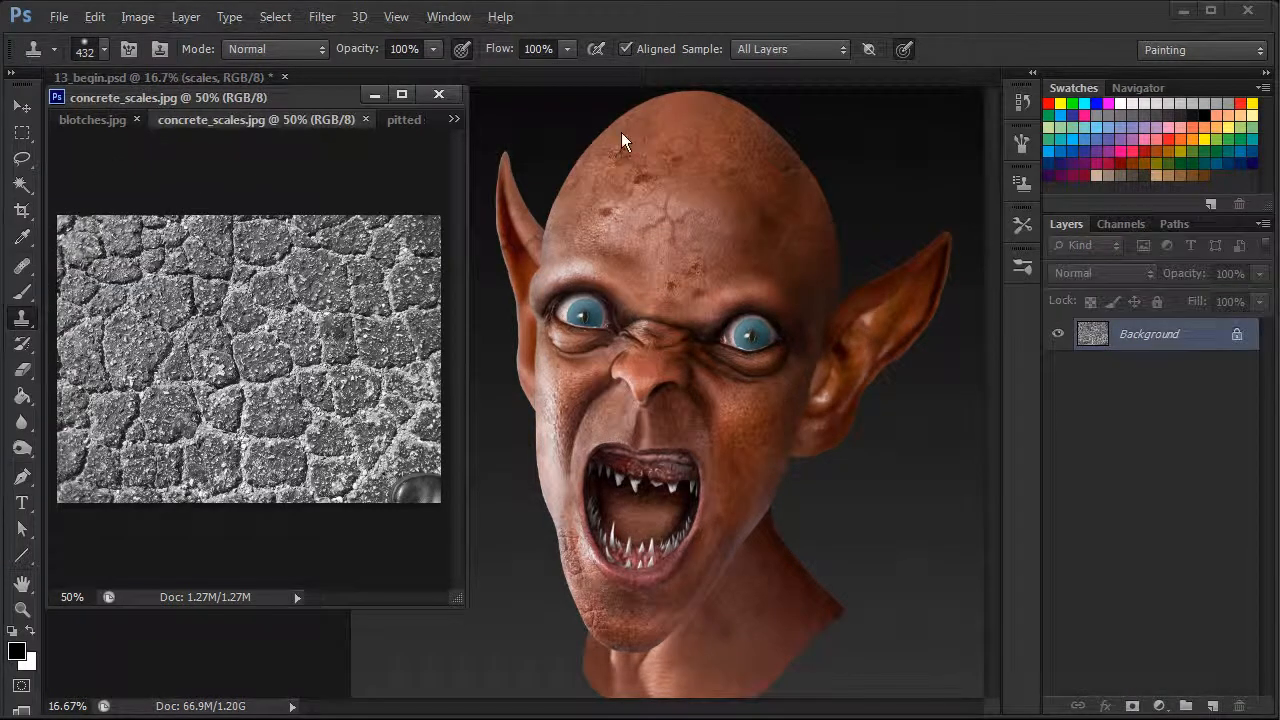
pyautogui.click(664, 123)
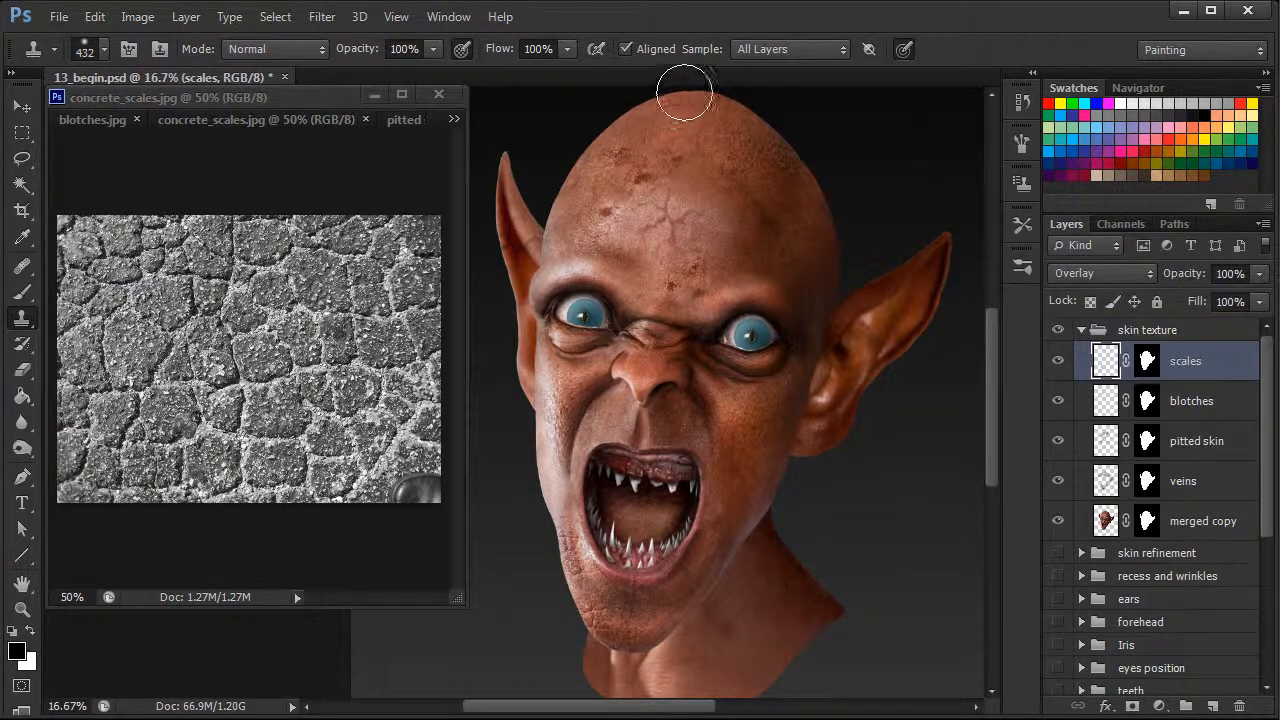
pyautogui.click(341, 343)
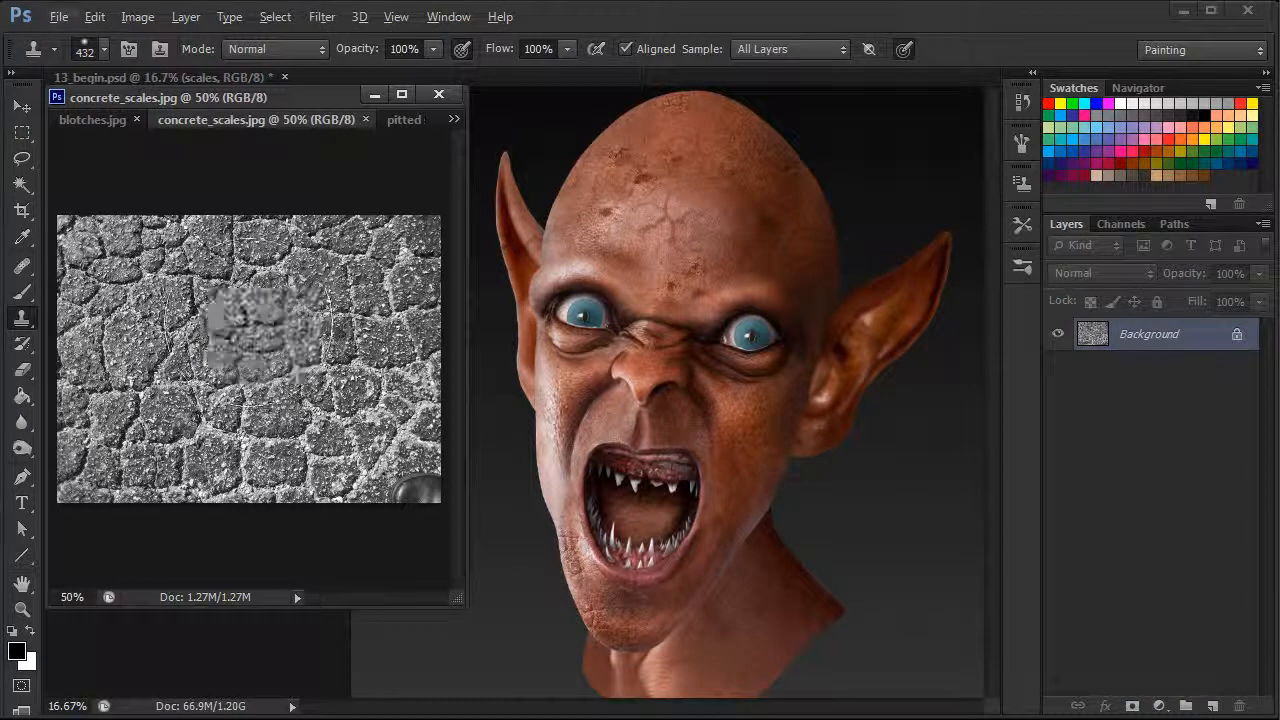
pyautogui.click(767, 463)
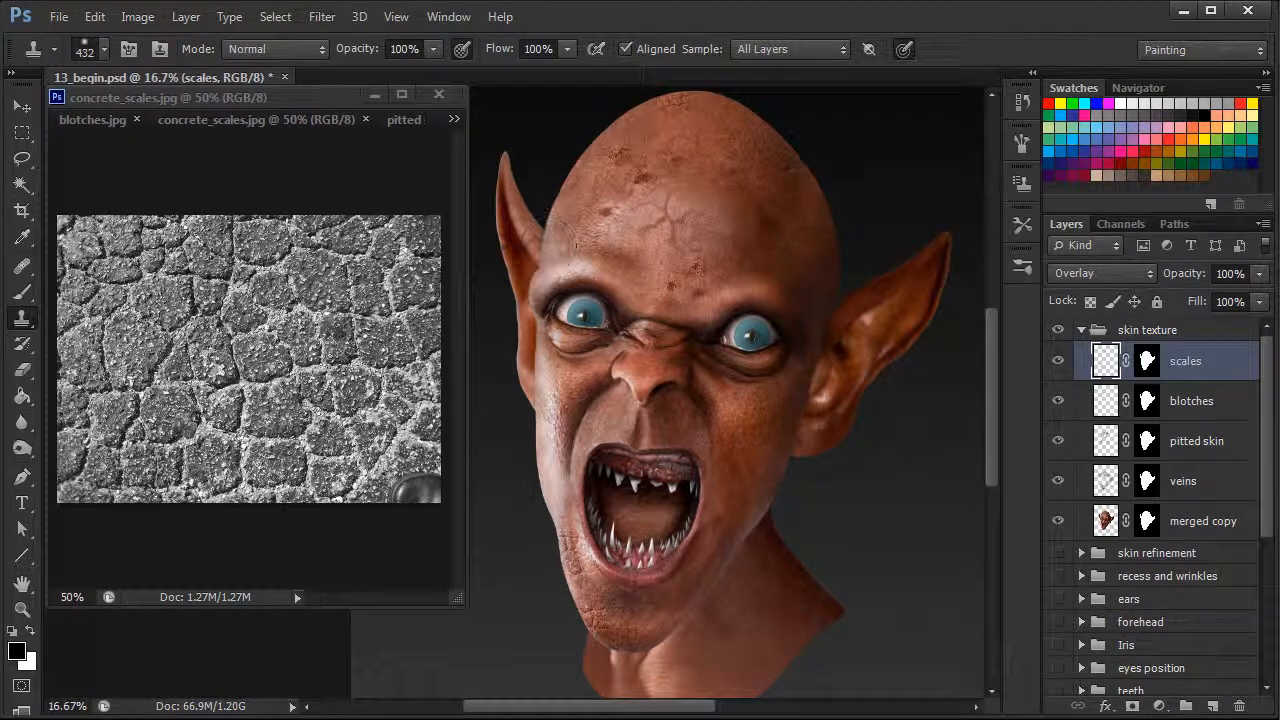
# Sample the upper middle of concrete_scales.jpg and clone scales along the forehead's outer edge above the smaller ear
pyautogui.keyDown('alt'); pyautogui.click(256, 302); pyautogui.keyUp('alt')
pyautogui.click(567, 198)
pyautogui.moveTo(567, 198)
pyautogui.mouseDown()
pyautogui.moveTo(551, 186)
pyautogui.moveTo(557, 171)
pyautogui.moveTo(575, 175)
pyautogui.mouseUp()
pyautogui.keyDown('alt'); pyautogui.click(256, 265); pyautogui.keyUp('alt')
pyautogui.click(599, 129)
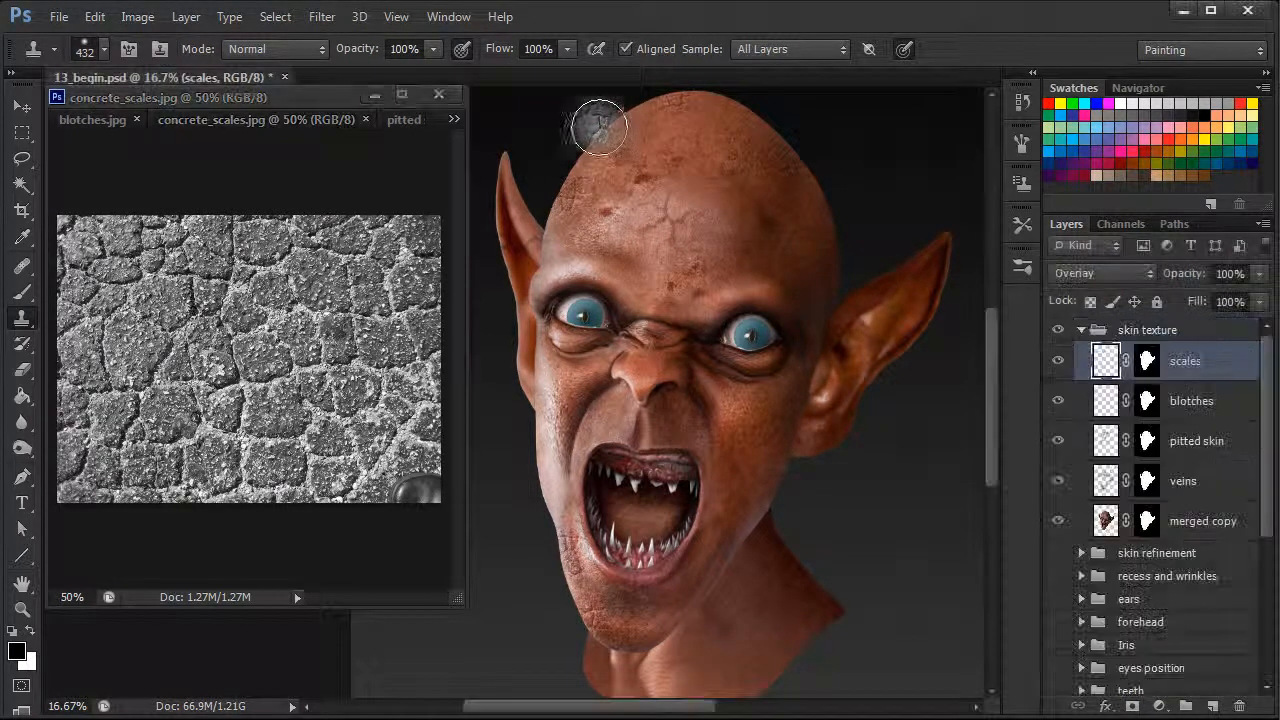
pyautogui.moveTo(607, 129)
pyautogui.mouseDown()
pyautogui.moveTo(586, 156)
pyautogui.moveTo(606, 114)
pyautogui.mouseUp()
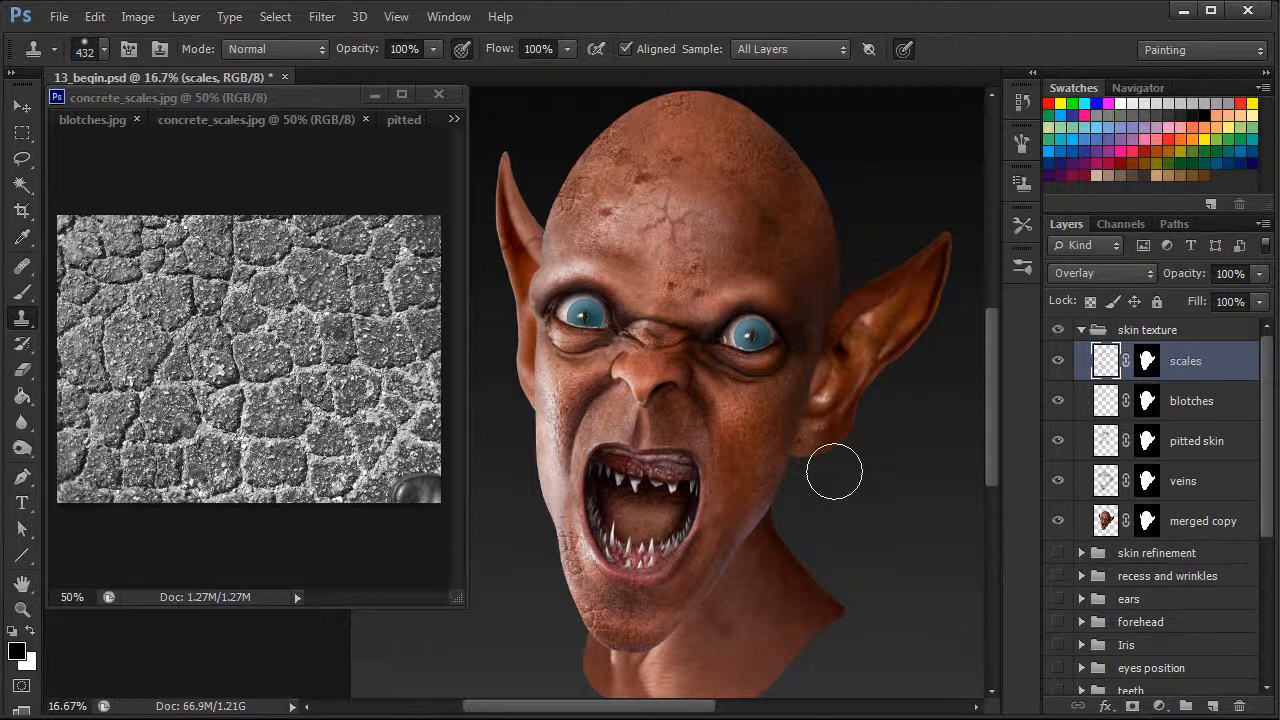
# Sample the lower area of concrete_scales.jpg and extend the cloned scales across the top of the head
pyautogui.click(380, 489)
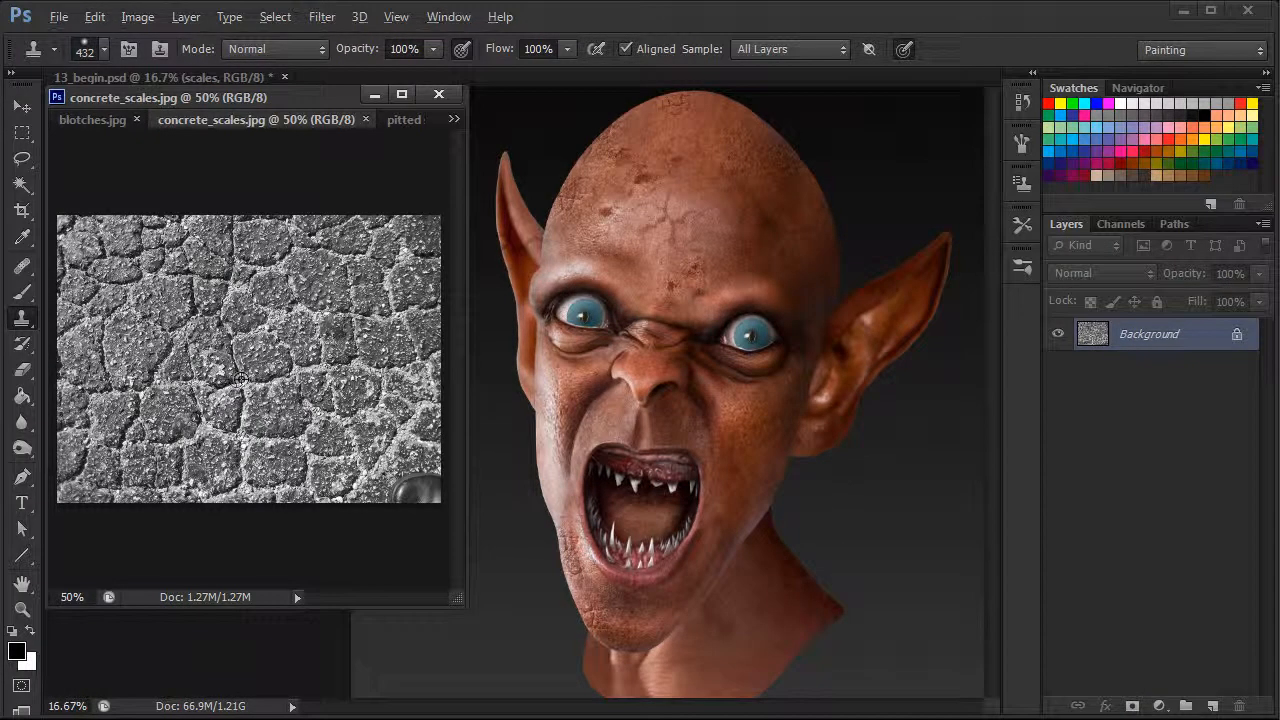
pyautogui.click(658, 126)
pyautogui.moveTo(633, 121)
pyautogui.mouseDown()
pyautogui.moveTo(760, 94)
pyautogui.moveTo(719, 104)
pyautogui.mouseUp()
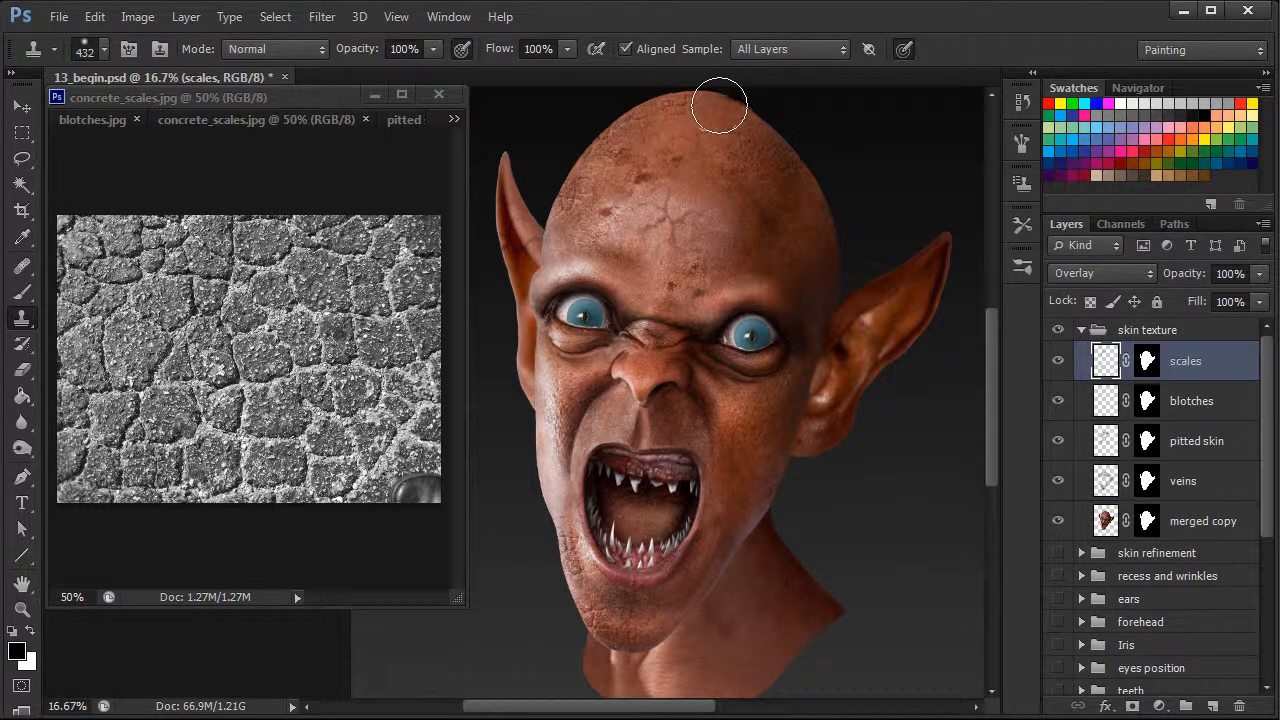
pyautogui.click(250, 413)
pyautogui.click(710, 116)
# Locate the neck layer group below the base head layer
pyautogui.moveTo(987, 455); pyautogui.dragTo(986, 486)
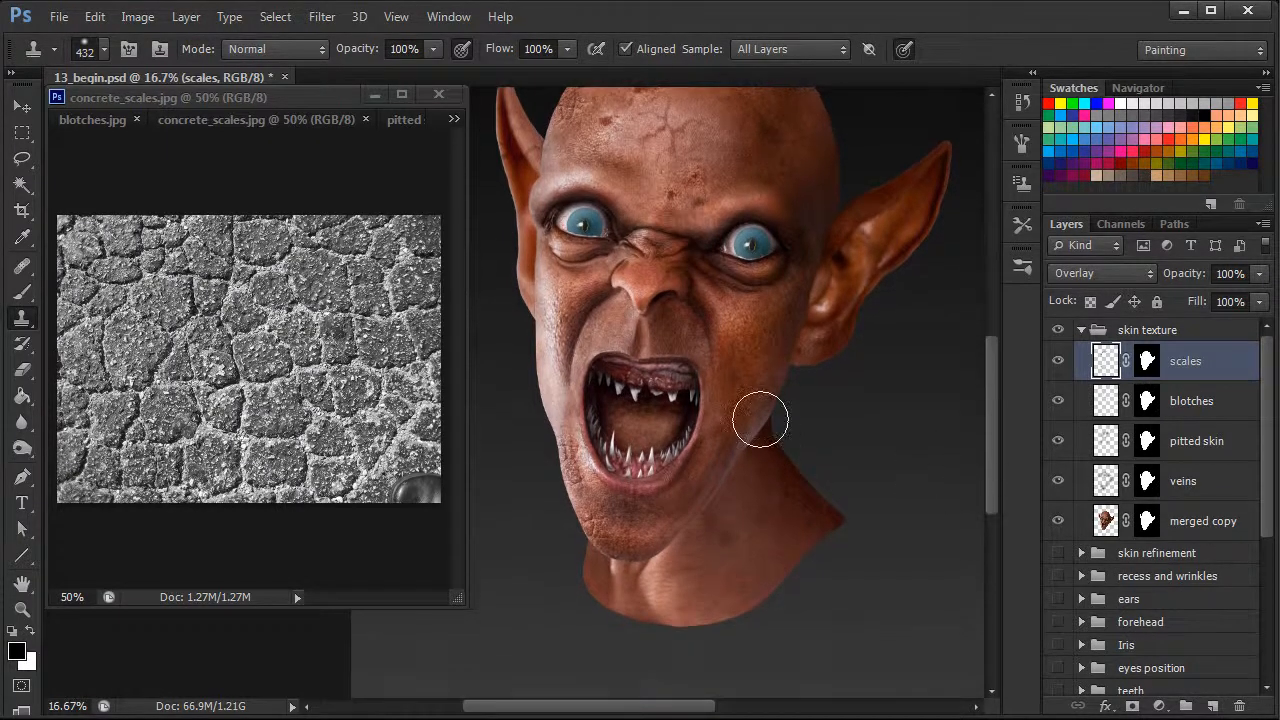
pyautogui.moveTo(1268, 503); pyautogui.dragTo(1266, 634)
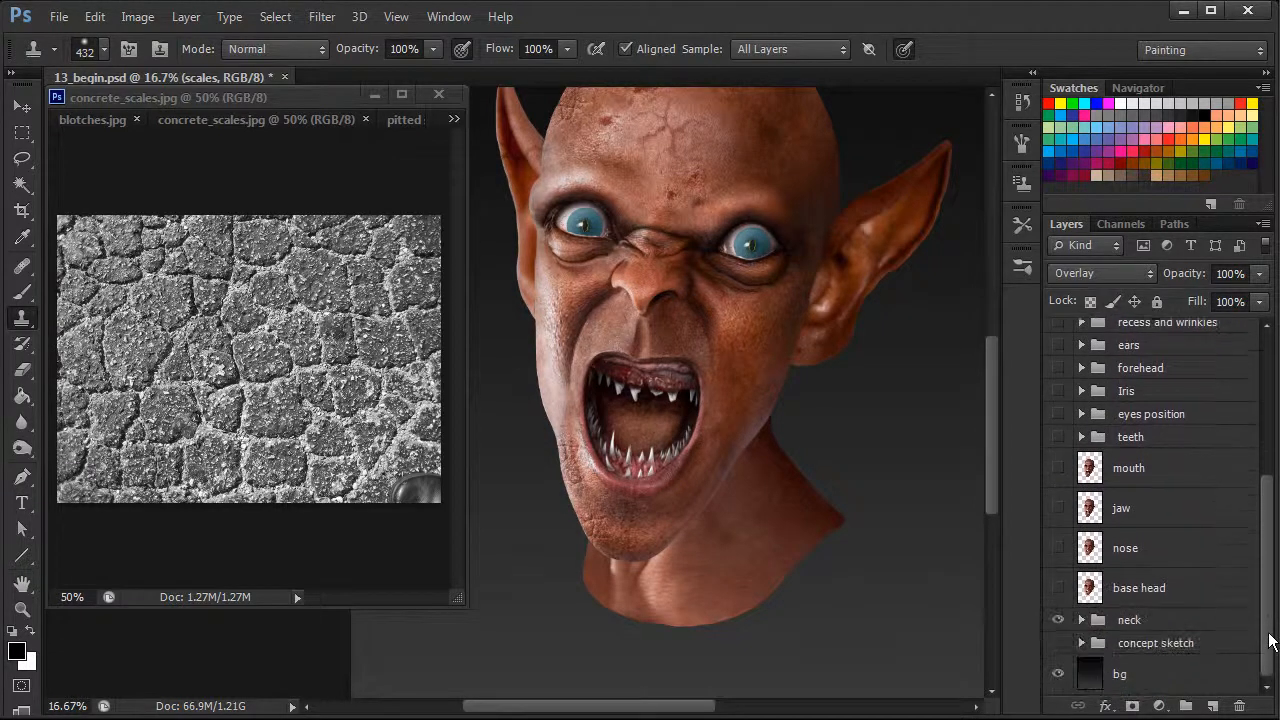